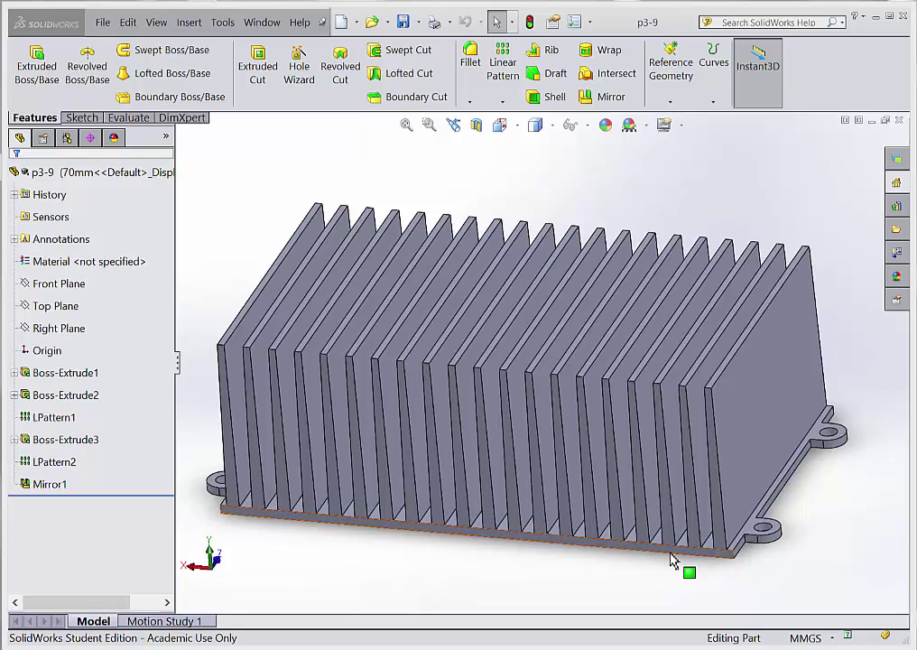
Drive the base plate's 70 mm width dimension with an equation equal to its length, D2@Sketch1, divided by 2 plus 10
{"action": "middle_click_drag", "start_coordinate": [628, 582], "coordinate": [620, 379]}
{"action": "middle_click_drag", "start_coordinate": [611, 424], "coordinate": [622, 362]}
{"action": "left_click", "coordinate": [664, 358]}
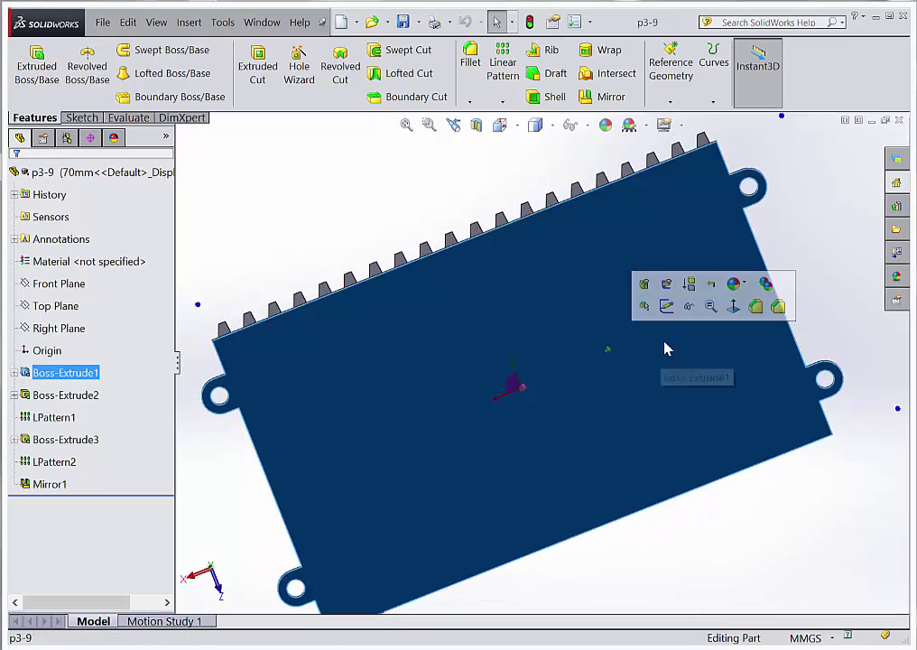
{"action": "left_click", "coordinate": [546, 169]}
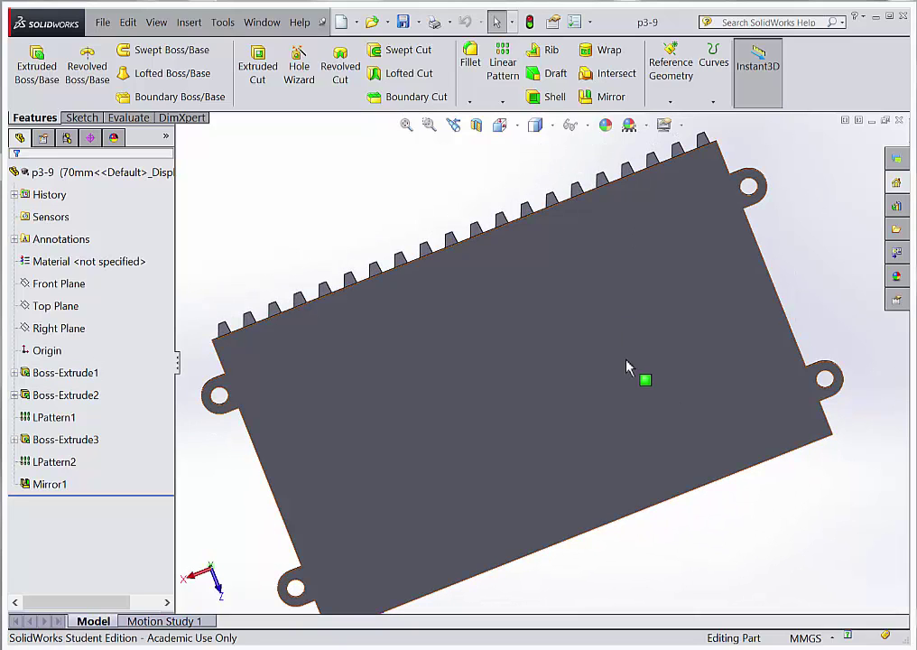
{"action": "scroll", "coordinate": [610, 430], "scroll_direction": "up", "scroll_amount": 3}
{"action": "left_click", "coordinate": [597, 358]}
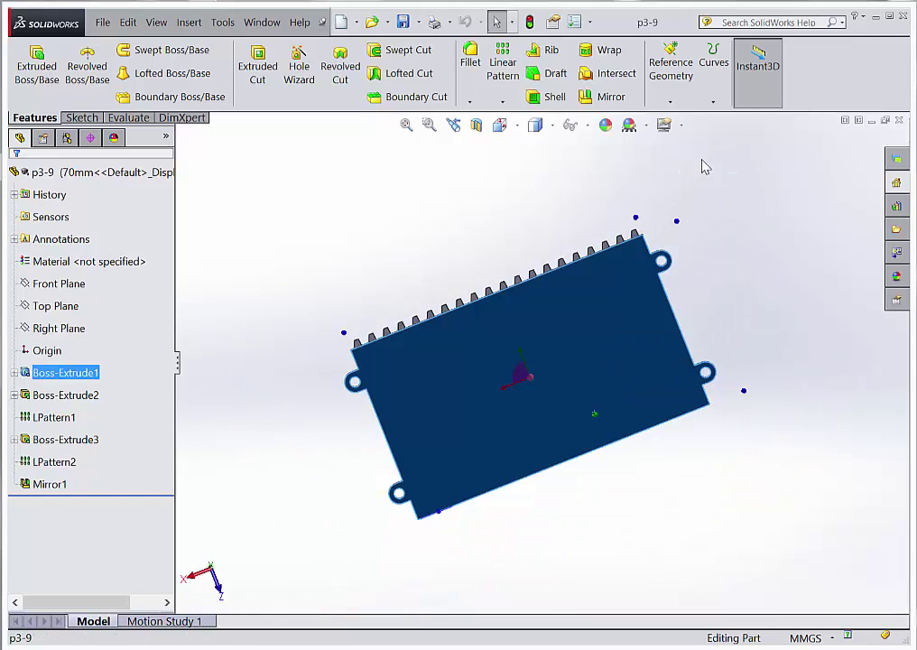
{"action": "middle_click_drag", "start_coordinate": [681, 364], "coordinate": [647, 416]}
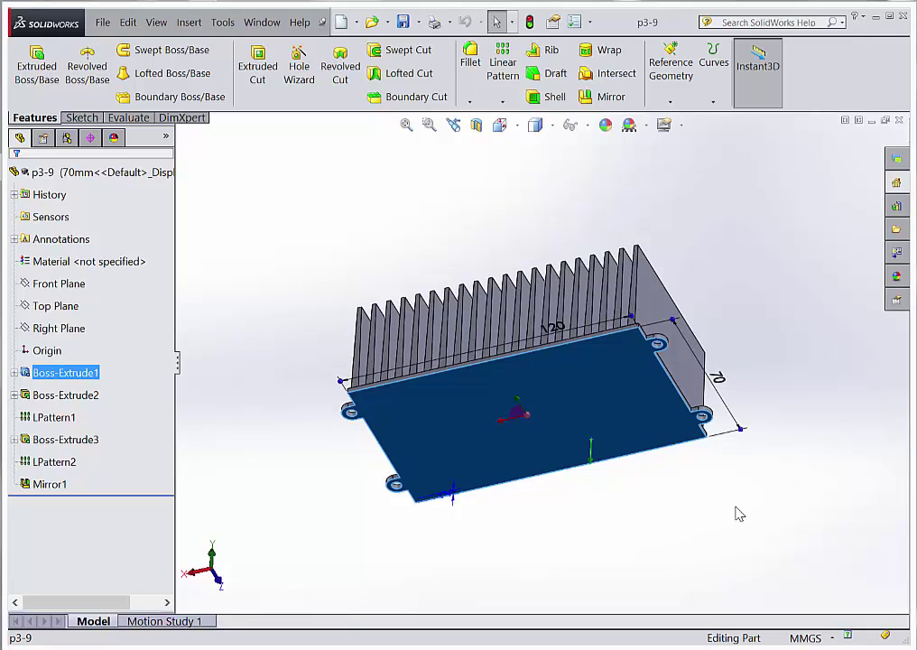
{"action": "double_click", "coordinate": [720, 375]}
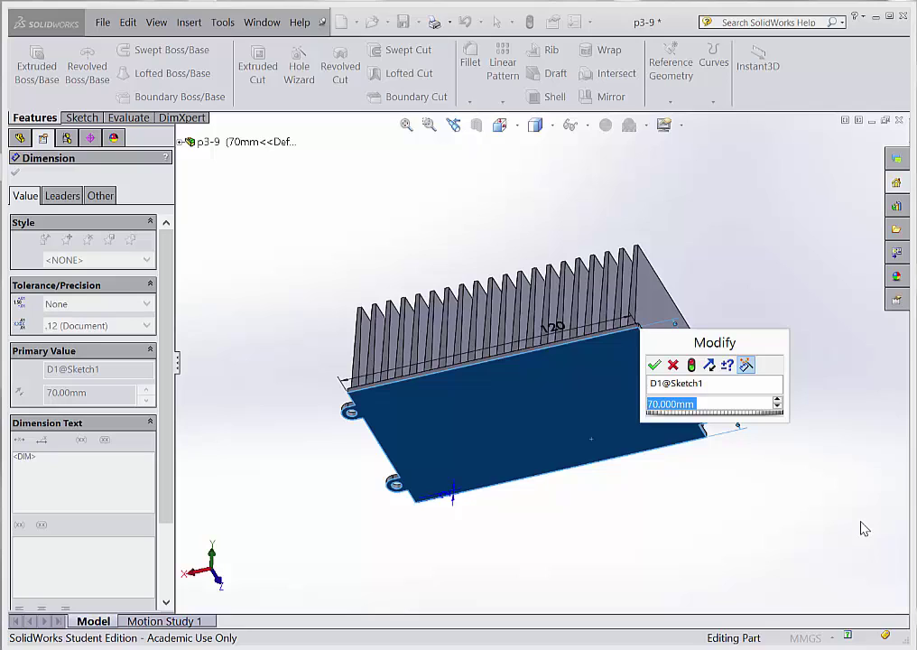
{"action": "type", "text": "="}
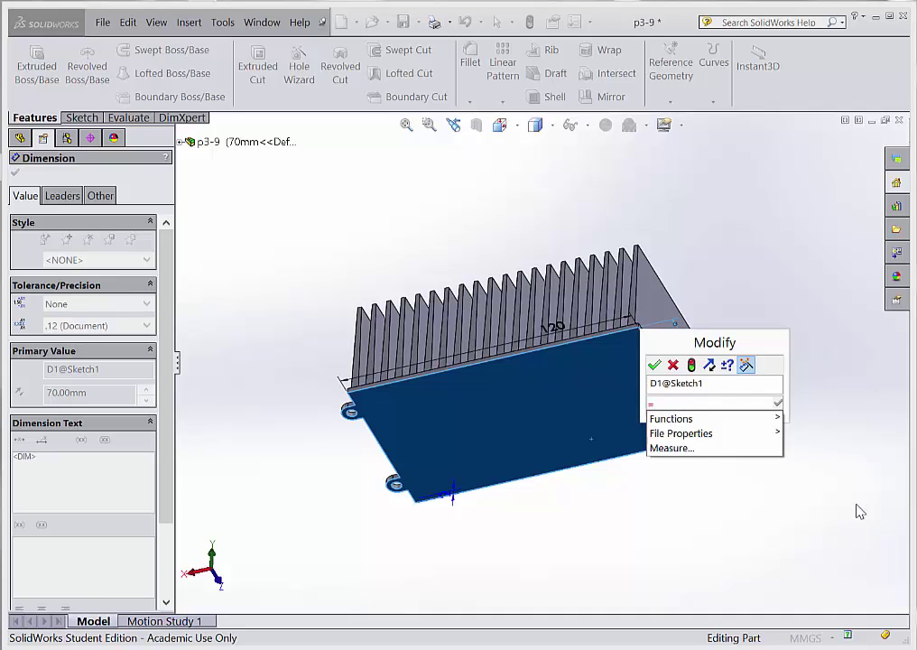
{"action": "mouse_move", "coordinate": [713, 419]}
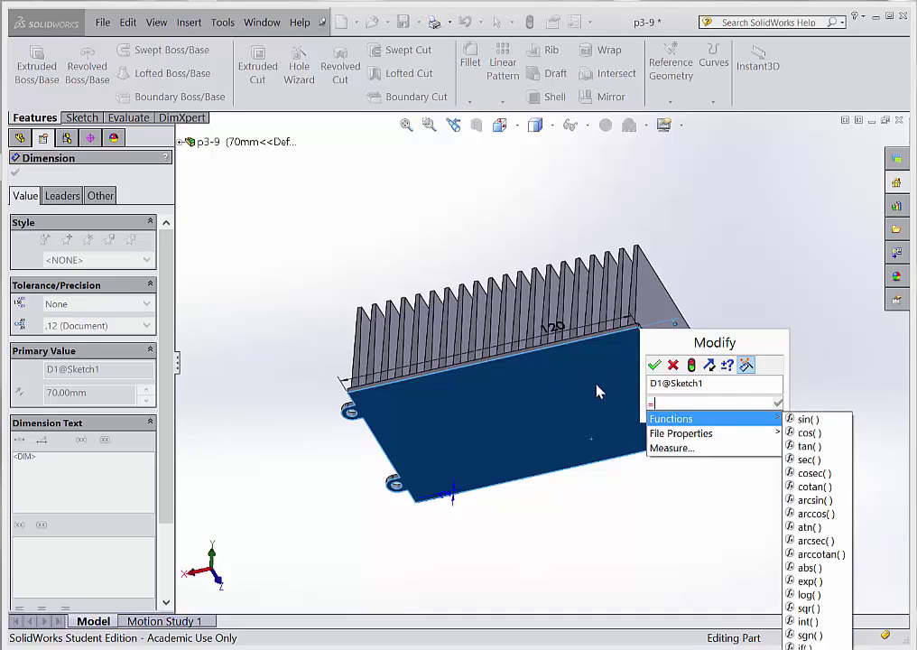
{"action": "left_click", "coordinate": [554, 330]}
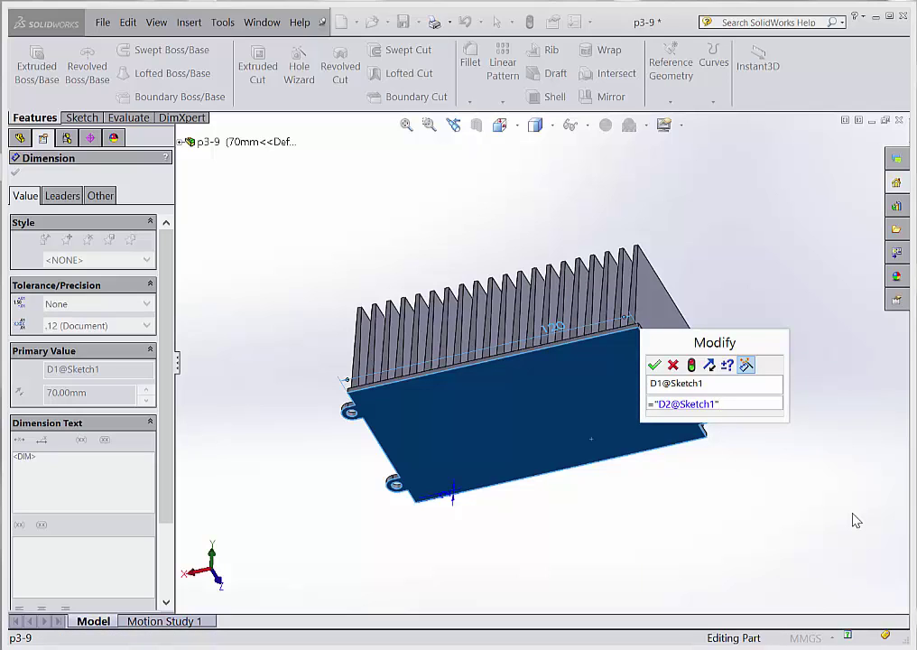
{"action": "type", "text": "/2"}
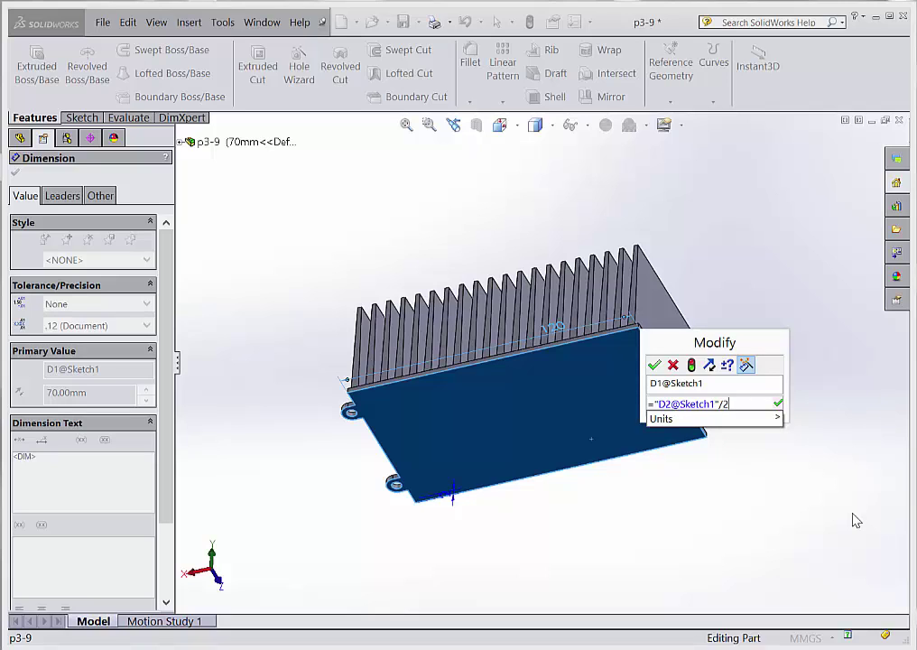
{"action": "type", "text": "+10"}
{"action": "key", "text": "Return"}
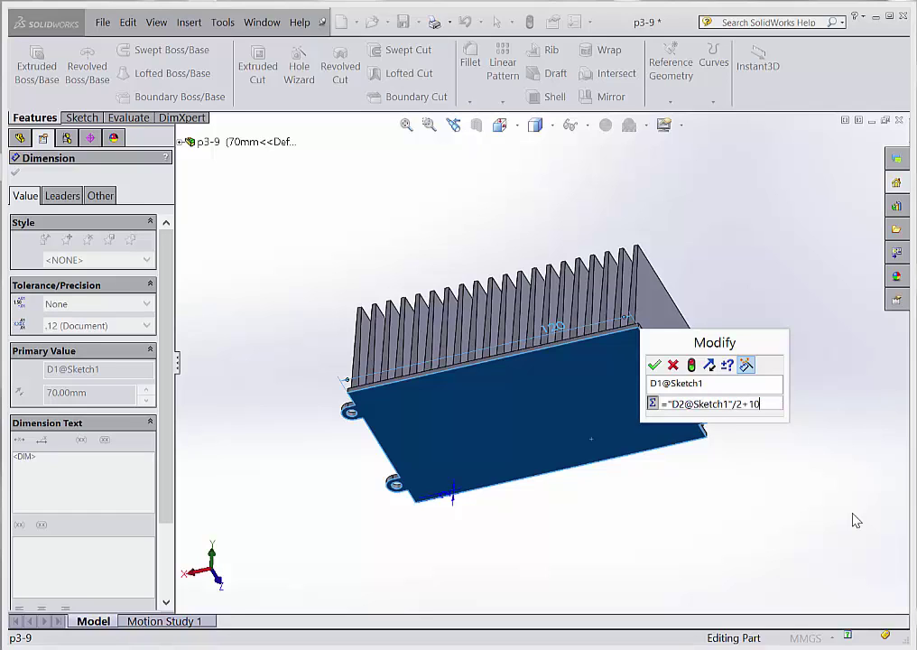
{"action": "key", "text": "Return"}
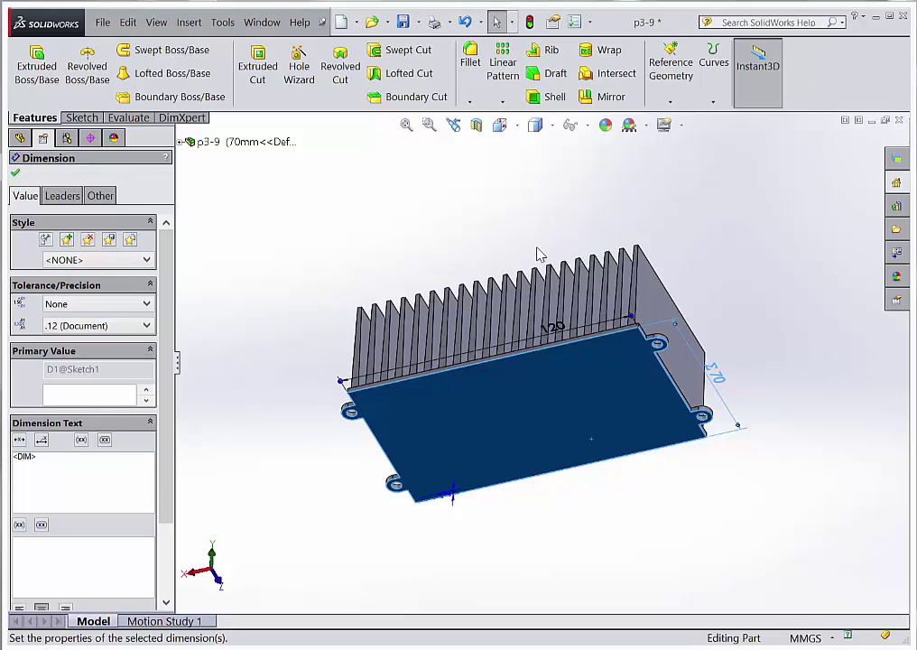
Set the base plate's length to 150 mm and rebuild to test the width equation, and undo the length change
{"action": "double_click", "coordinate": [552, 330]}
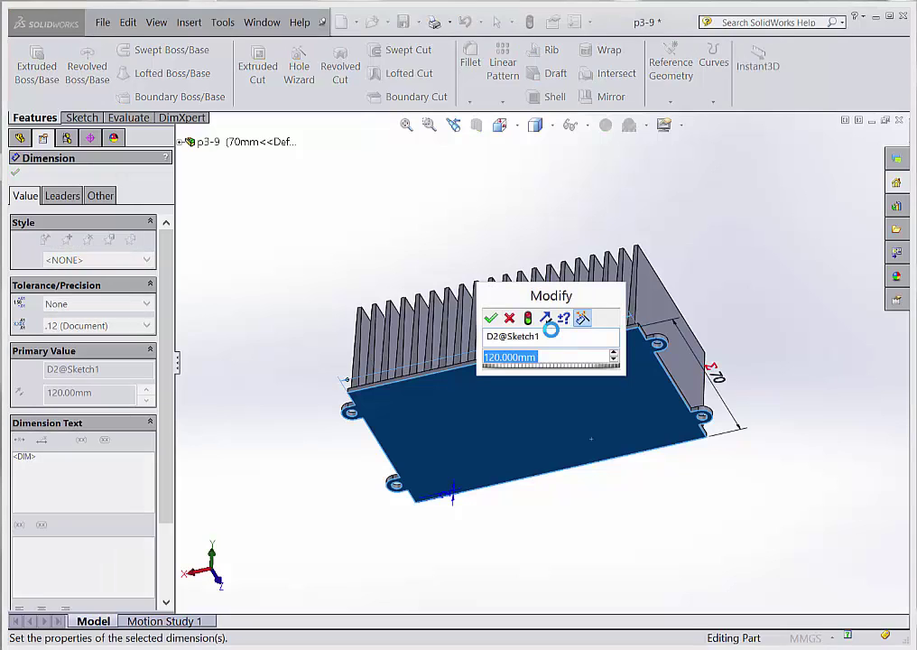
{"action": "type", "text": "150"}
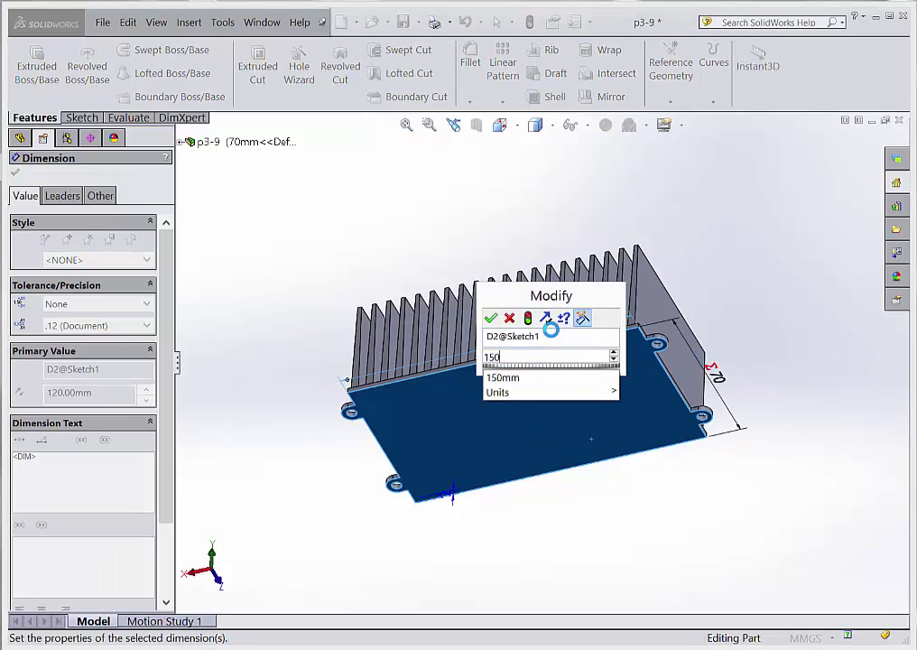
{"action": "key", "text": "Return"}
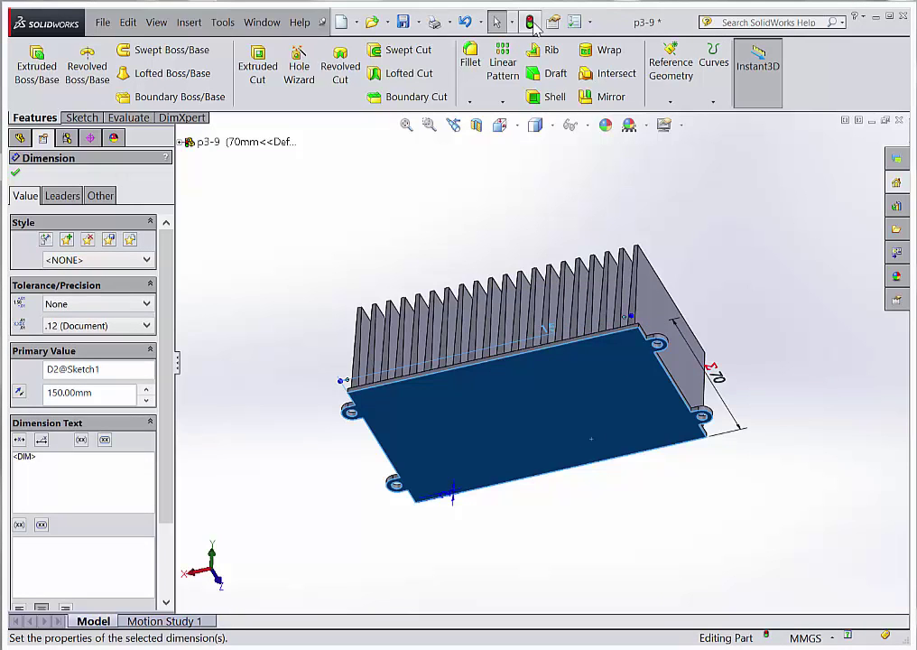
{"action": "left_click", "coordinate": [529, 23]}
{"action": "middle_click_drag", "start_coordinate": [451, 311], "coordinate": [422, 381]}
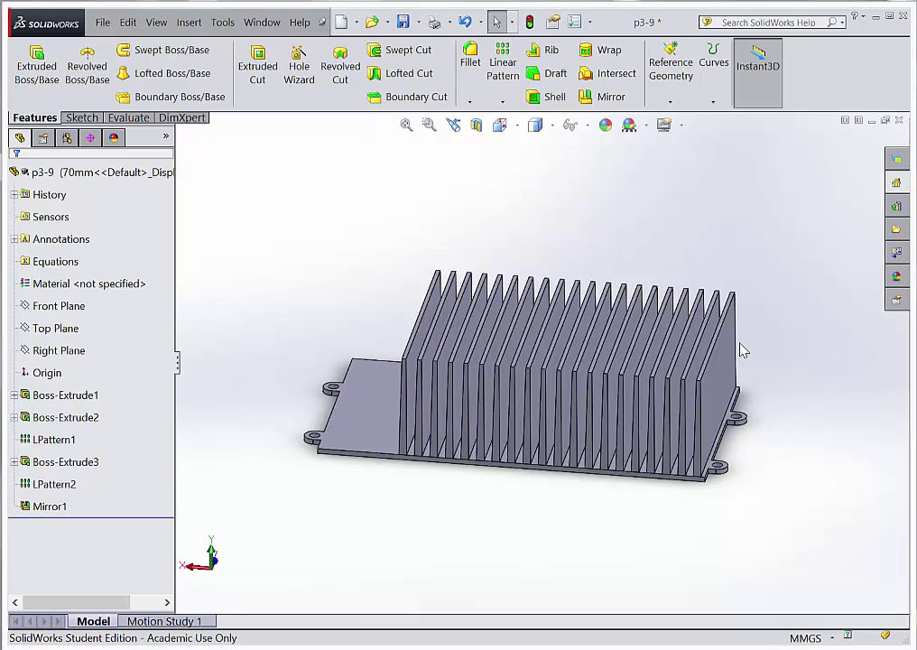
{"action": "key", "text": "ctrl+z"}
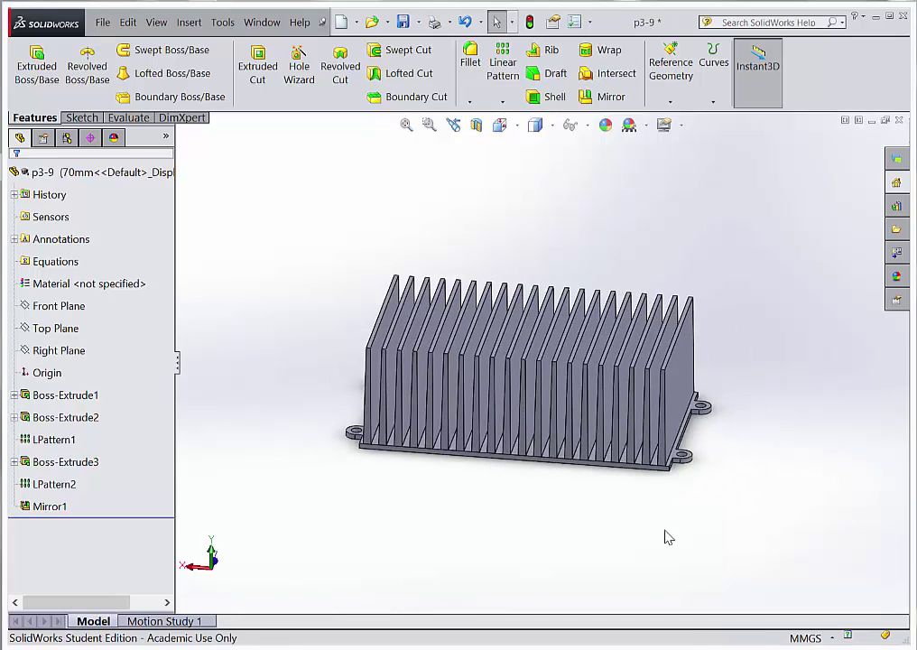
Drive the end fin's 40 mm height with an equation equal to the base plate's length, D2@Sketch1, divided by 3
{"action": "middle_click_drag", "start_coordinate": [644, 520], "coordinate": [628, 463]}
{"action": "middle_click_drag", "start_coordinate": [761, 361], "coordinate": [740, 360]}
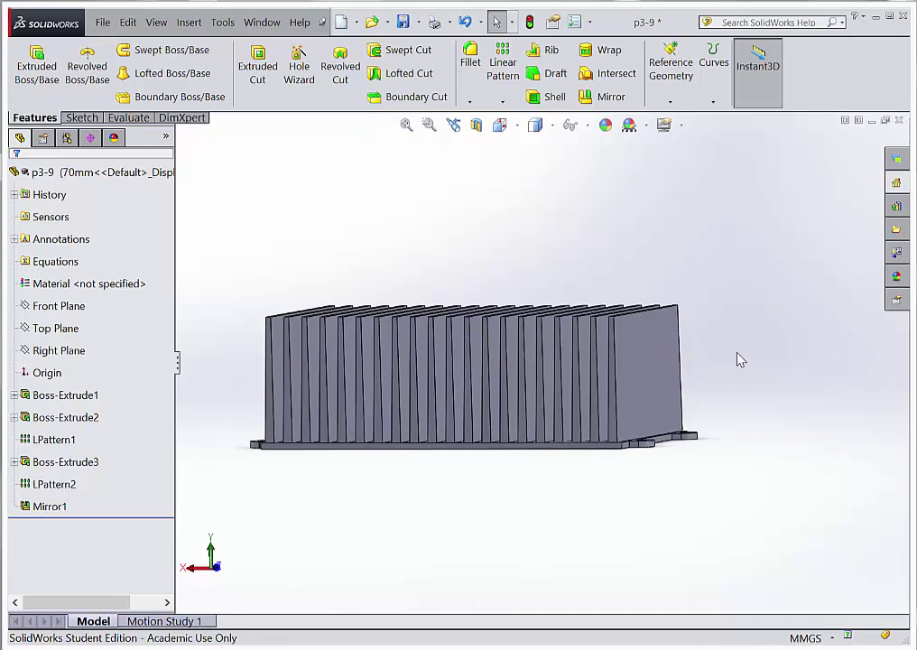
{"action": "scroll", "coordinate": [685, 388], "scroll_direction": "down", "scroll_amount": 3}
{"action": "left_click", "coordinate": [606, 381]}
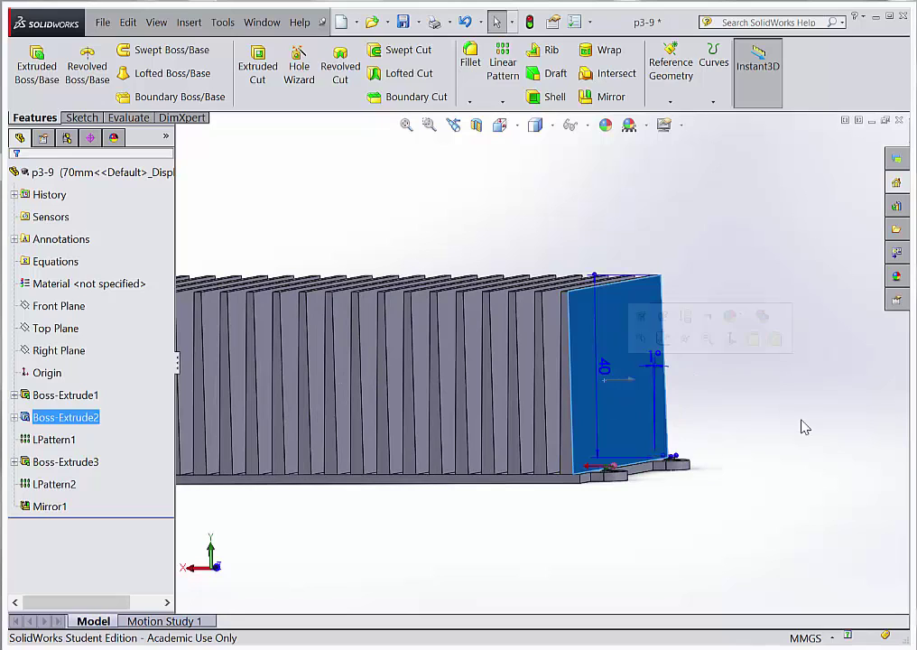
{"action": "double_click", "coordinate": [605, 381]}
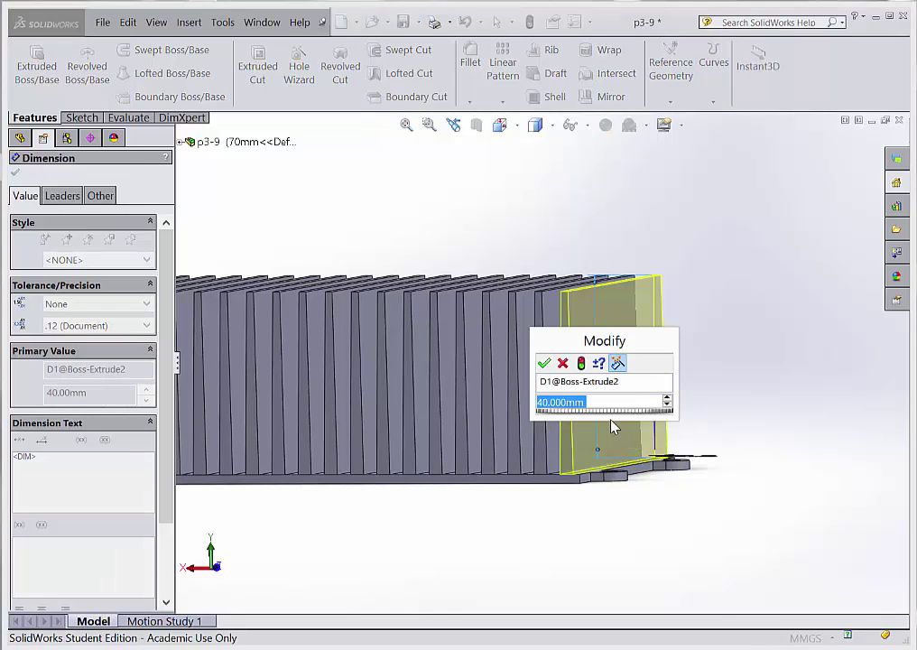
{"action": "type", "text": "="}
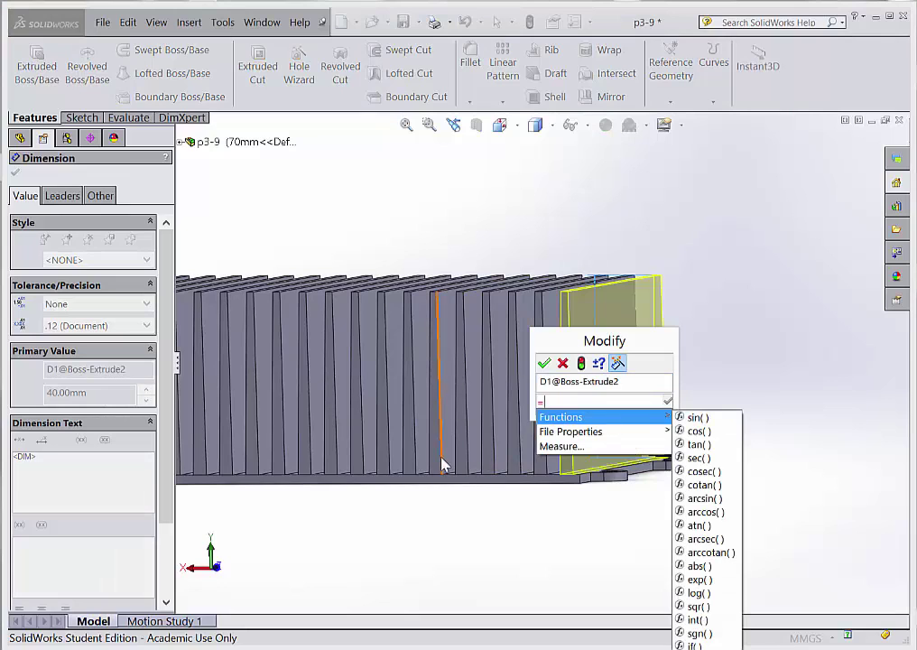
{"action": "scroll", "coordinate": [444, 460], "scroll_direction": "up", "scroll_amount": 4}
{"action": "middle_click_drag", "start_coordinate": [444, 461], "coordinate": [442, 346]}
{"action": "left_click", "coordinate": [442, 346]}
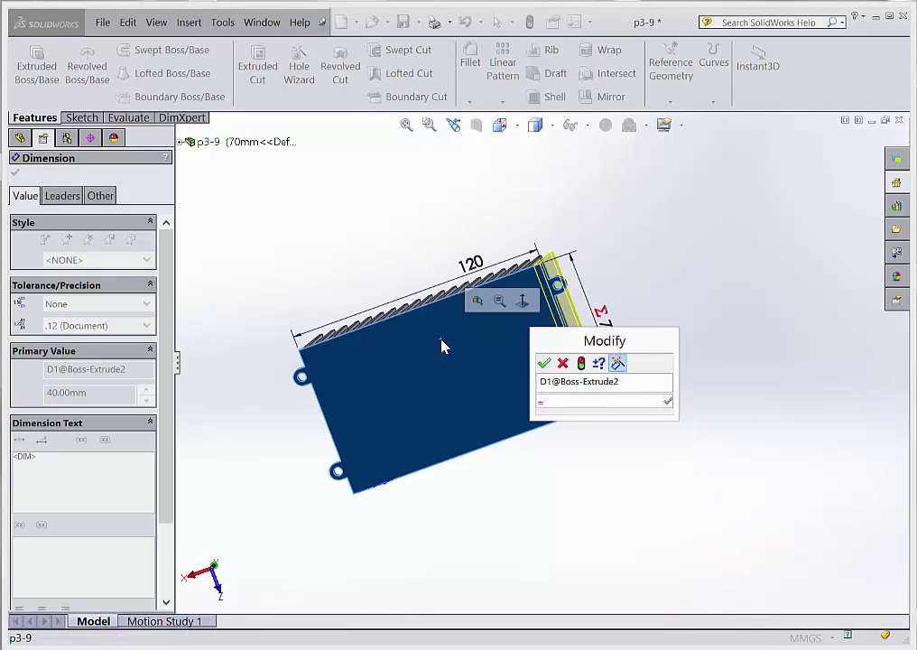
{"action": "left_click", "coordinate": [471, 265]}
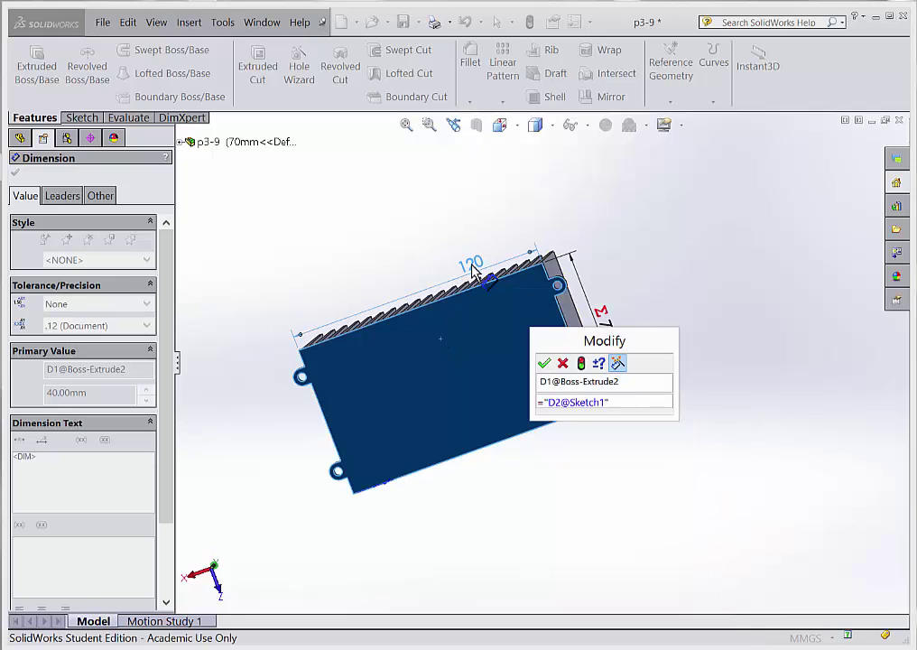
{"action": "type", "text": "/3"}
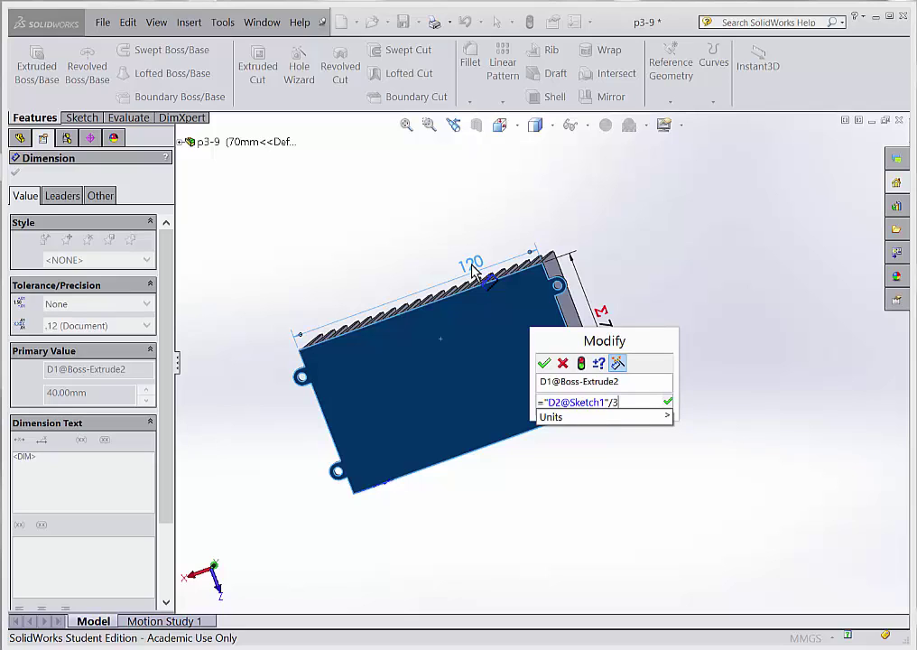
{"action": "key", "text": "Return"}
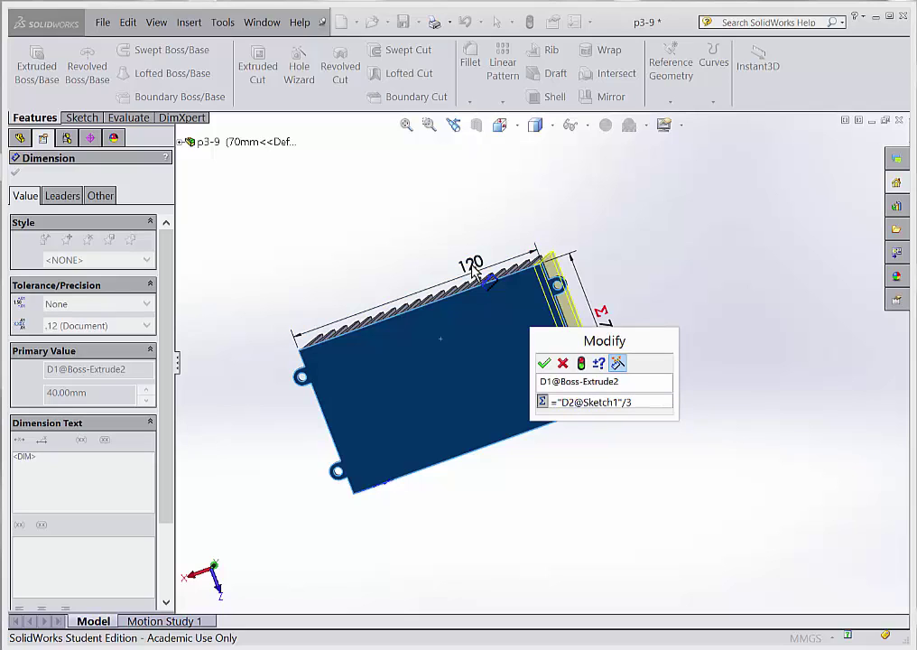
{"action": "key", "text": "Return"}
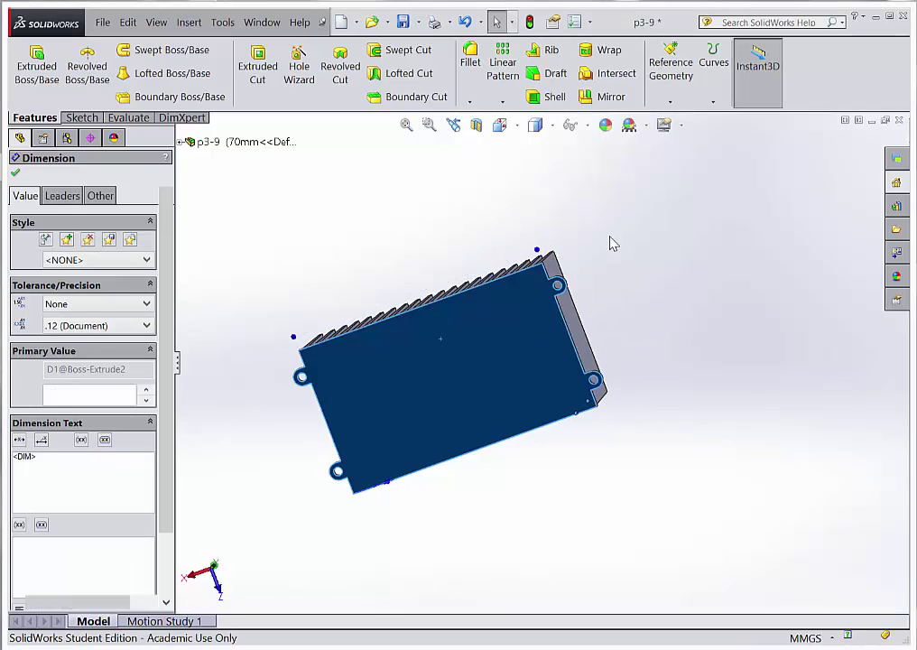
{"action": "left_click", "coordinate": [603, 296]}
Test the fin height equation by setting the base plate's length to 150 mm and rebuilding, and undo the length change
{"action": "middle_click_drag", "start_coordinate": [603, 295], "coordinate": [587, 454]}
{"action": "middle_click_drag", "start_coordinate": [442, 482], "coordinate": [427, 339]}
{"action": "left_click", "coordinate": [427, 338]}
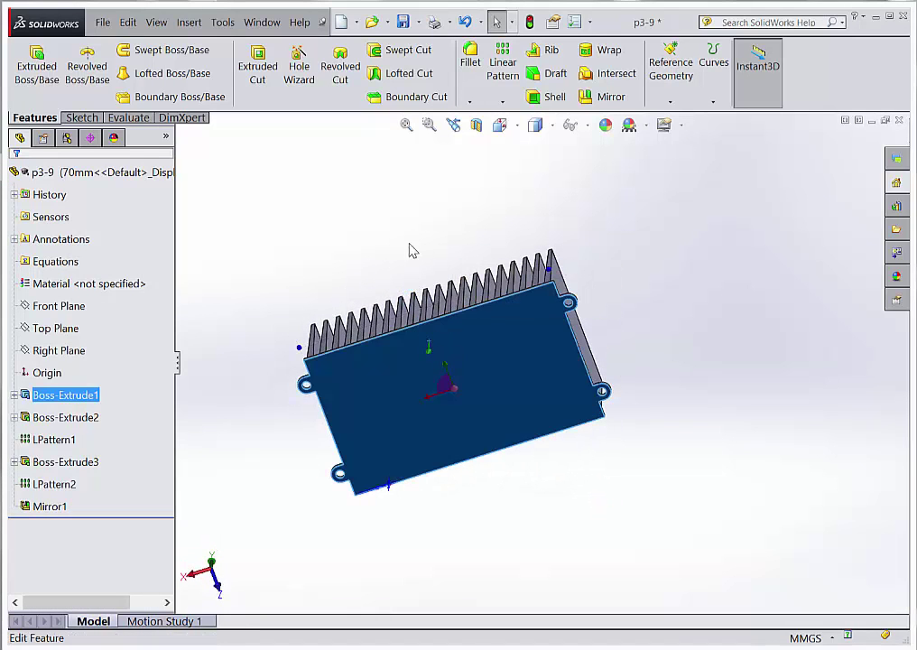
{"action": "middle_click_drag", "start_coordinate": [403, 578], "coordinate": [406, 415]}
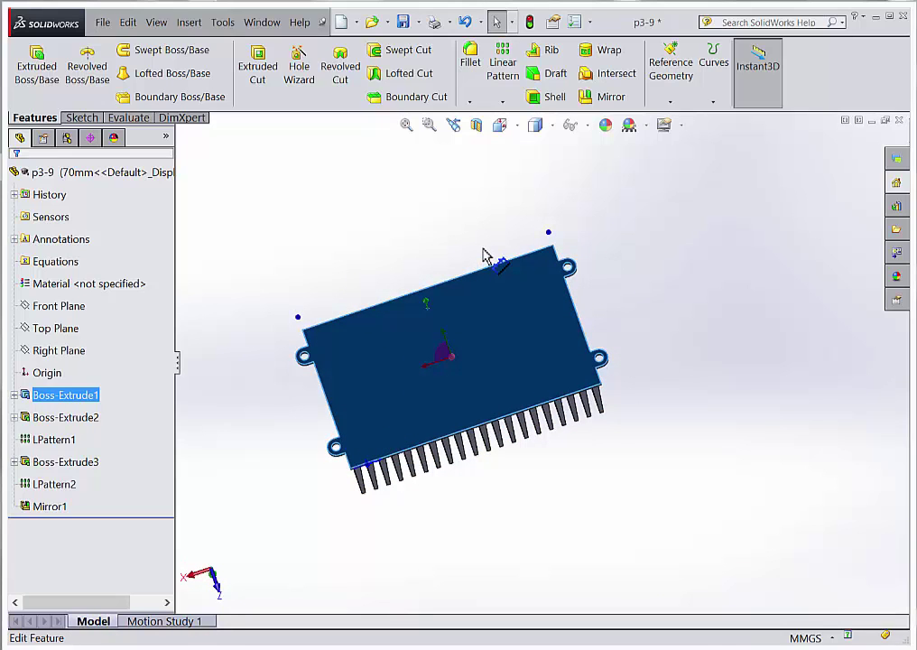
{"action": "double_click", "coordinate": [485, 253]}
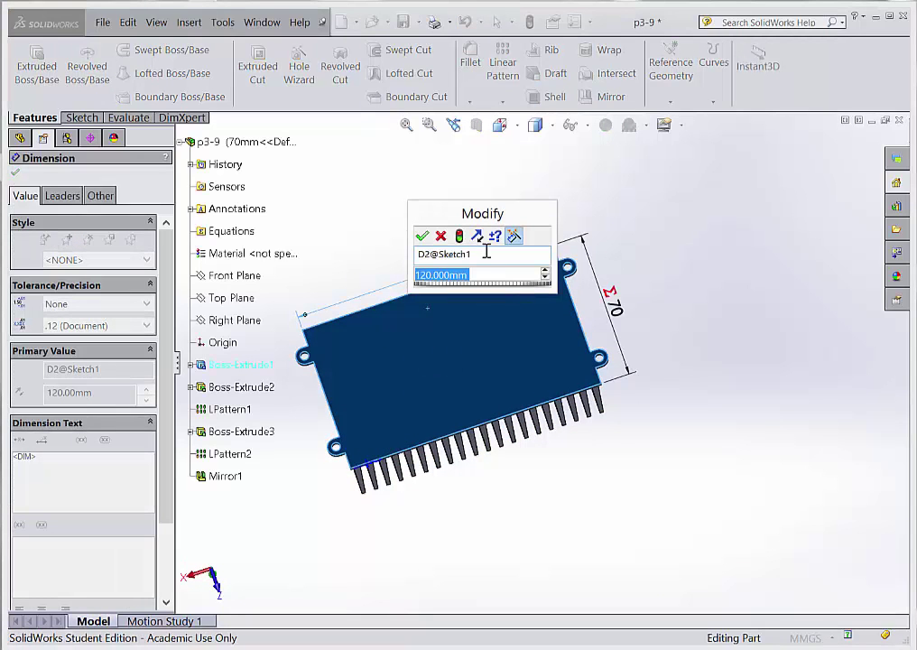
{"action": "type", "text": "150"}
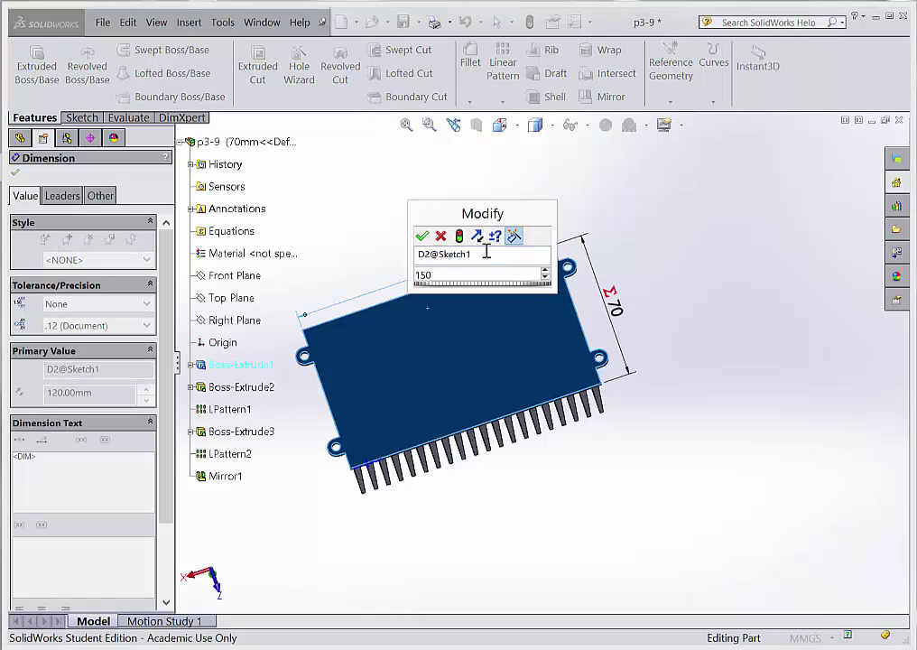
{"action": "key", "text": "Return"}
{"action": "middle_click_drag", "start_coordinate": [444, 200], "coordinate": [478, 433]}
{"action": "left_click", "coordinate": [531, 23]}
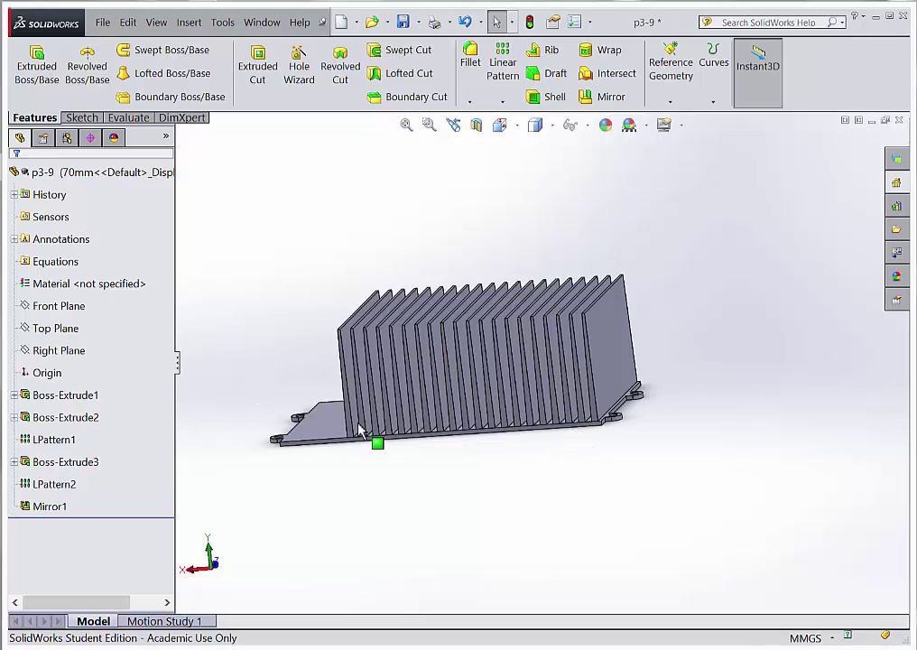
{"action": "scroll", "coordinate": [359, 431], "scroll_direction": "down", "scroll_amount": 5}
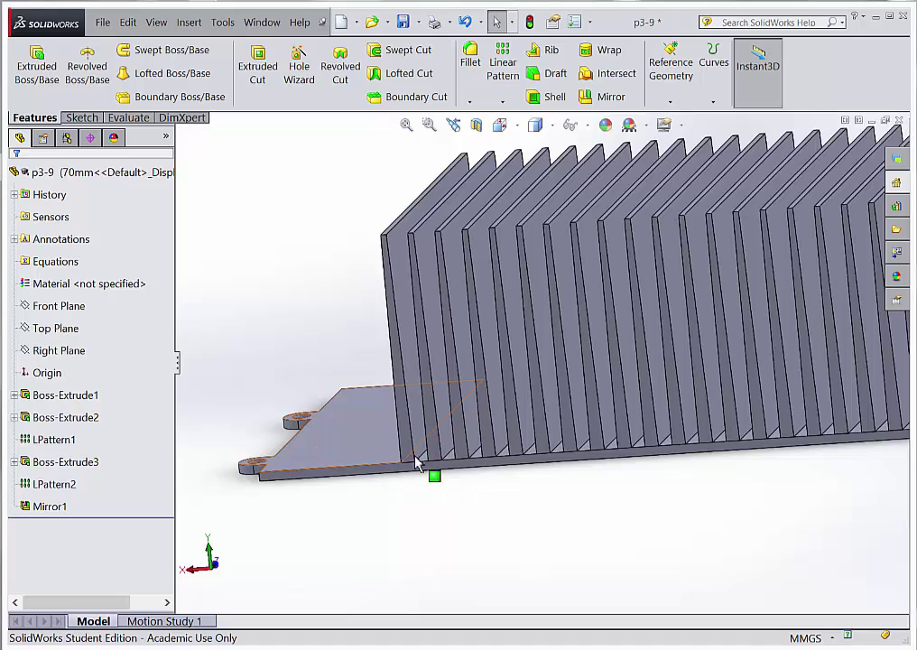
{"action": "scroll", "coordinate": [417, 463], "scroll_direction": "up", "scroll_amount": 3}
{"action": "middle_click_drag", "start_coordinate": [459, 462], "coordinate": [744, 307]}
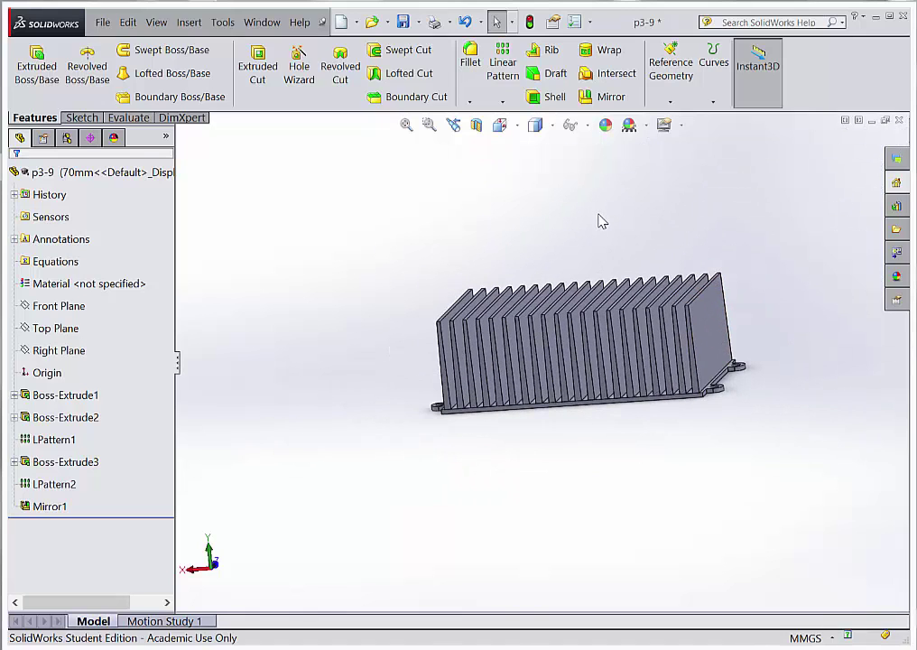
Drive the fin pattern's instance count, D1@LPattern1, with an equation equal to the base plate's length, D2@Sketch1, divided by 6
{"action": "scroll", "coordinate": [685, 365], "scroll_direction": "down", "scroll_amount": 3}
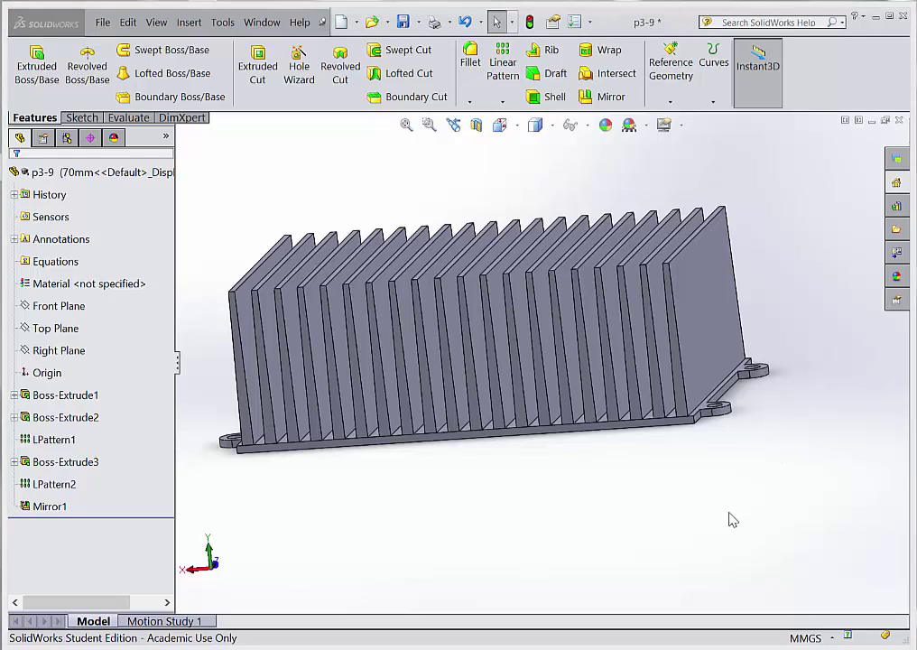
{"action": "left_click", "coordinate": [658, 388]}
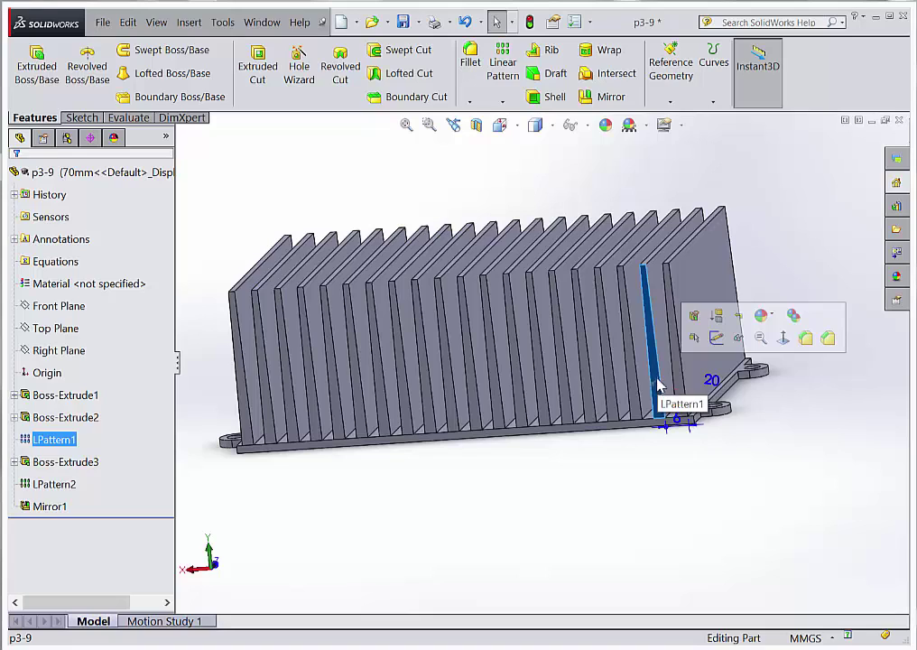
{"action": "double_click", "coordinate": [711, 385]}
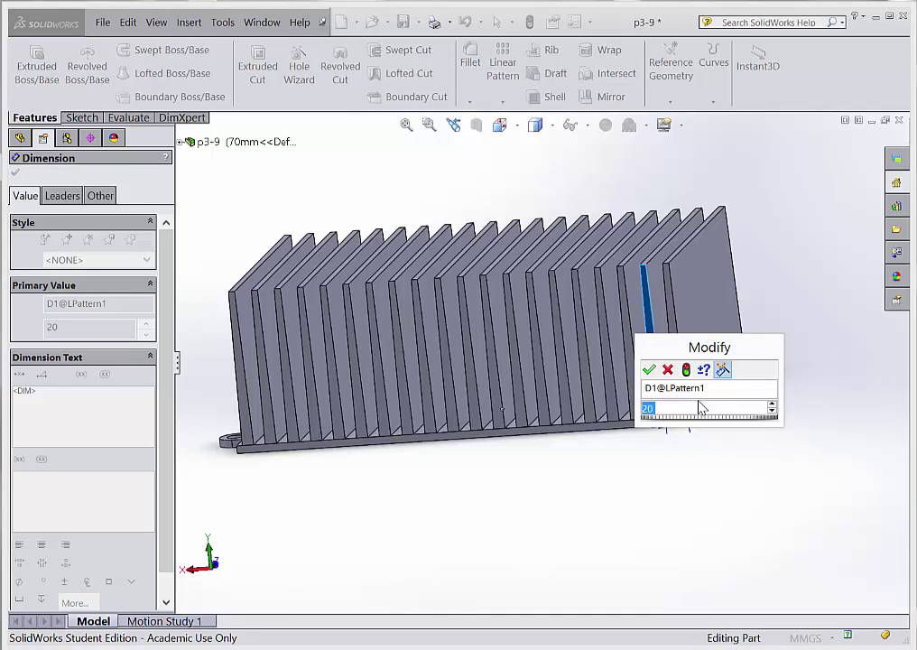
{"action": "type", "text": "="}
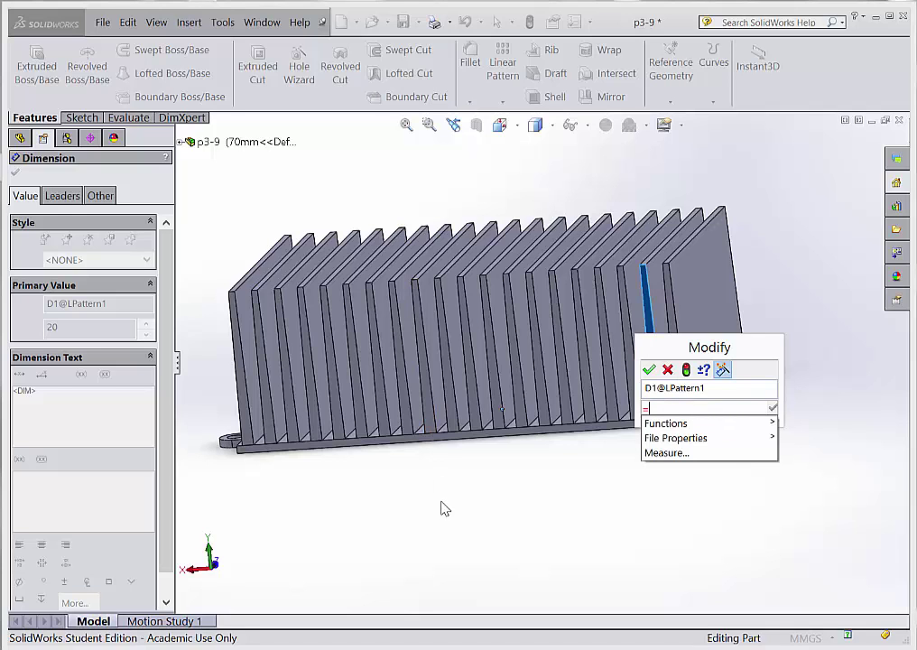
{"action": "middle_click_drag", "start_coordinate": [442, 508], "coordinate": [440, 315]}
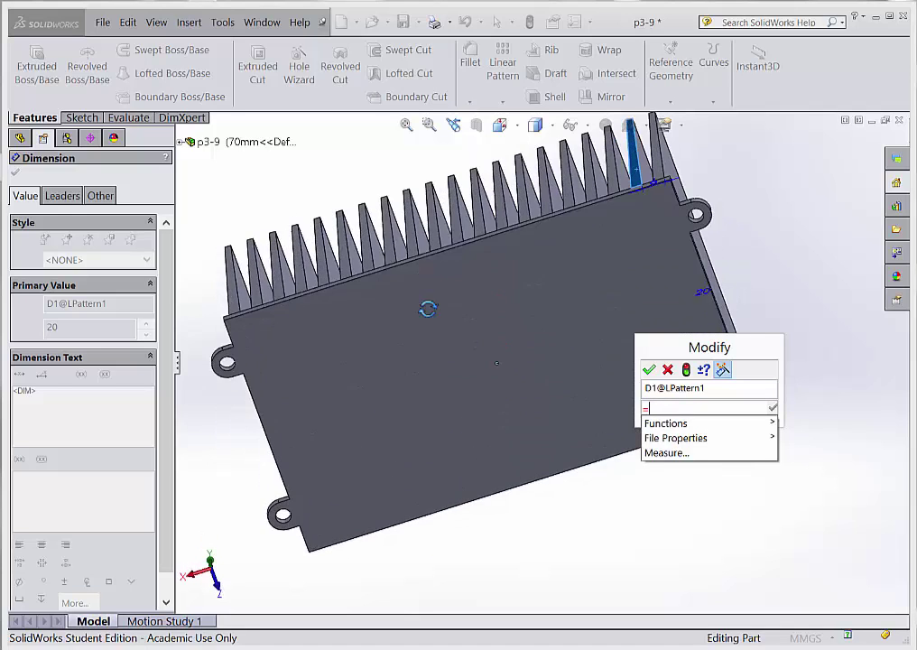
{"action": "left_click", "coordinate": [441, 313]}
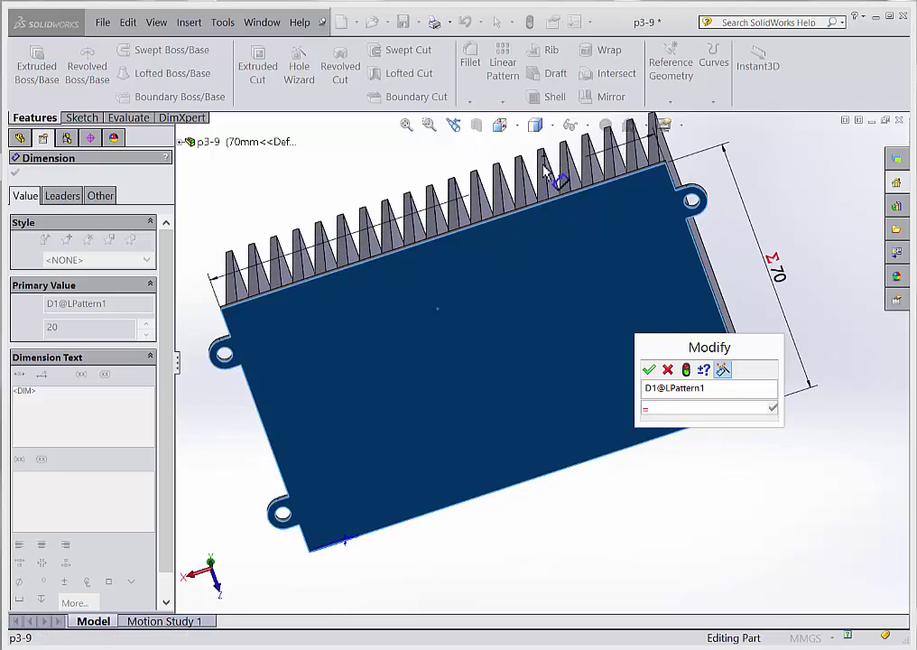
{"action": "left_click", "coordinate": [516, 190]}
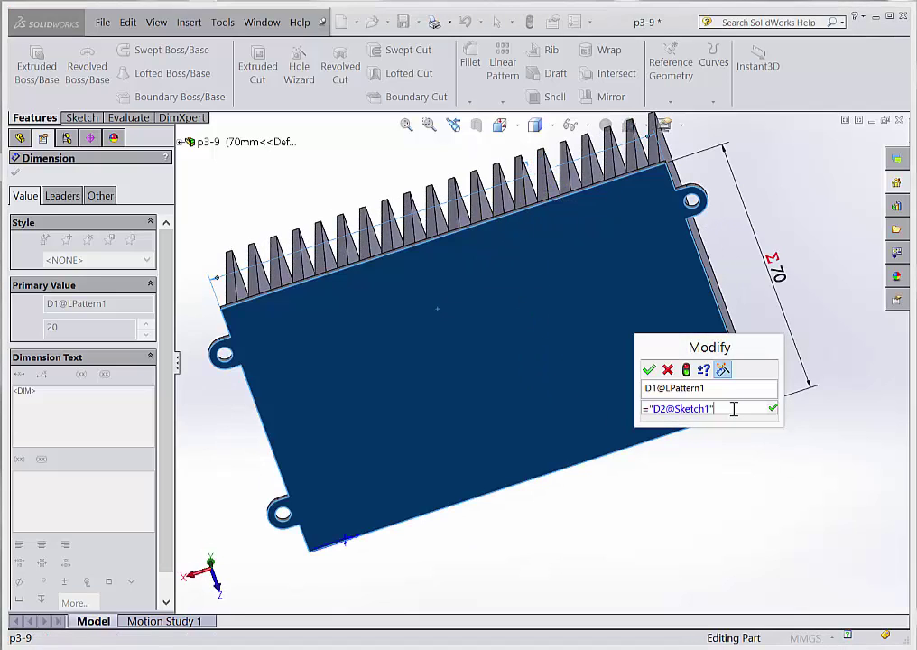
{"action": "type", "text": "/6"}
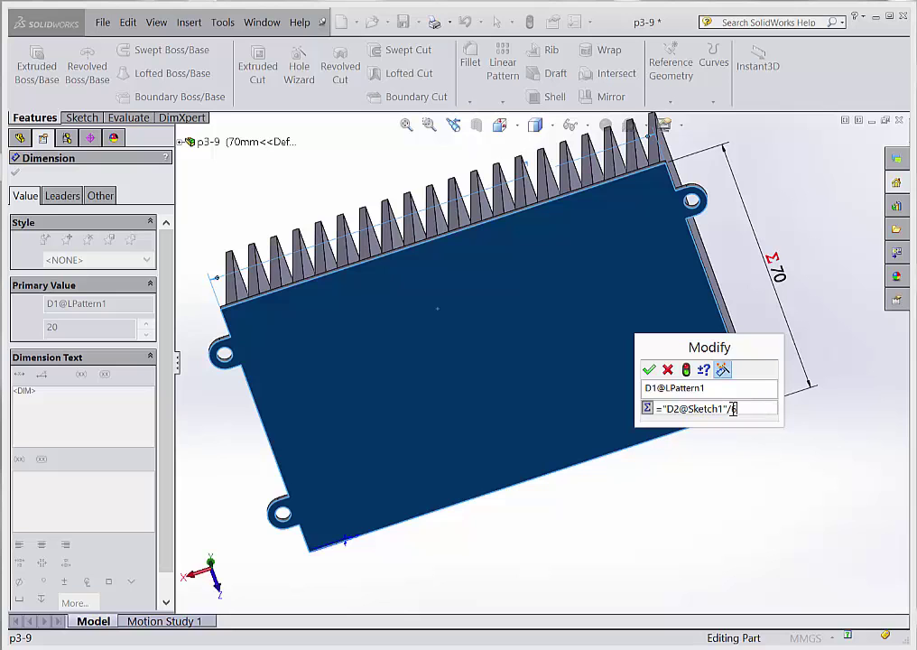
{"action": "key", "text": "Return"}
{"action": "key", "text": "Escape"}
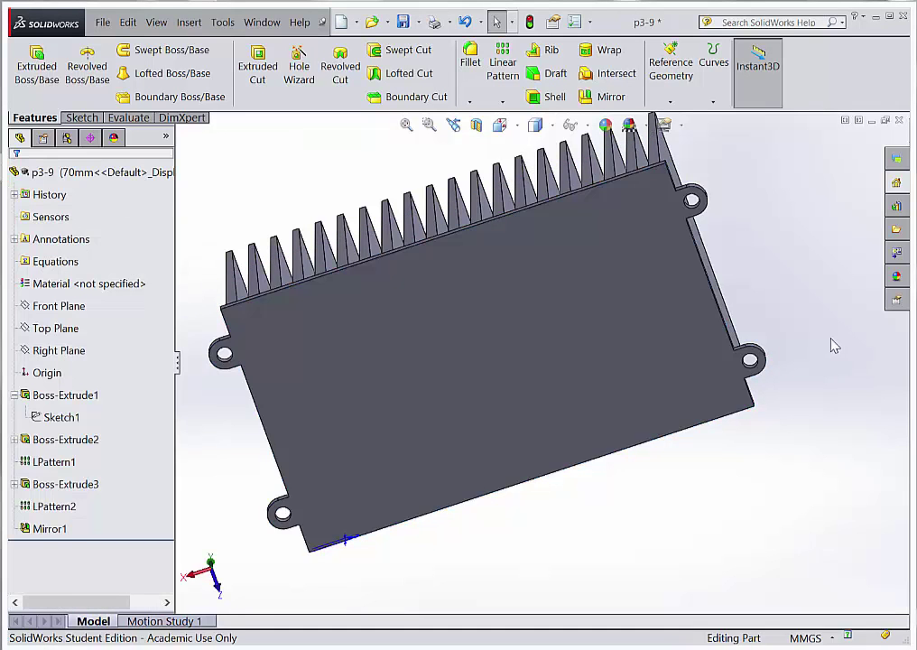
Test the fin count equation by setting the base plate's length to 150 mm, rebuilding, and checking the fins along the plate
{"action": "middle_click_drag", "start_coordinate": [763, 277], "coordinate": [757, 203]}
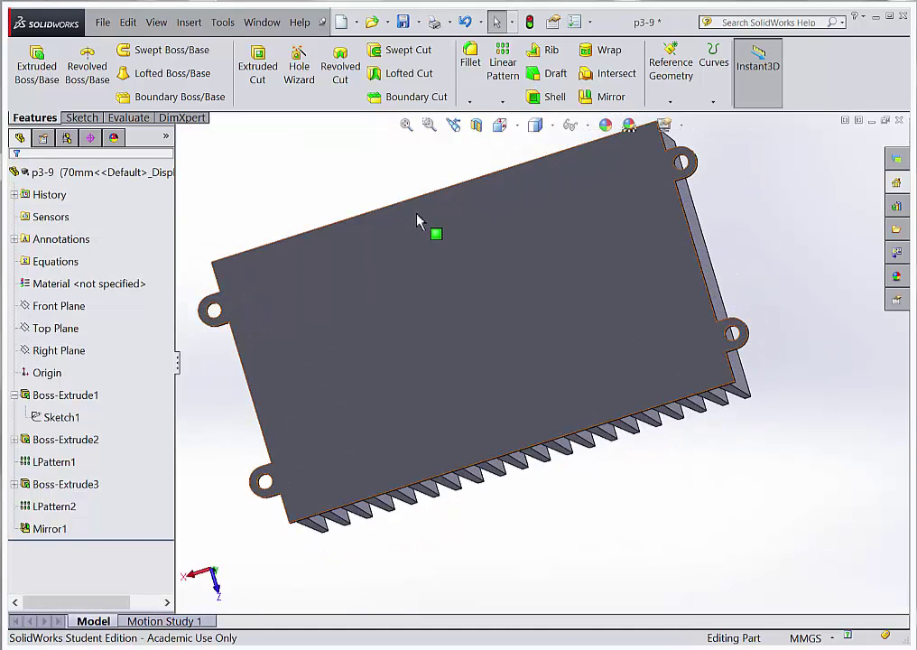
{"action": "double_click", "coordinate": [450, 252]}
{"action": "scroll", "coordinate": [488, 261], "scroll_direction": "up", "scroll_amount": 3}
{"action": "double_click", "coordinate": [538, 247]}
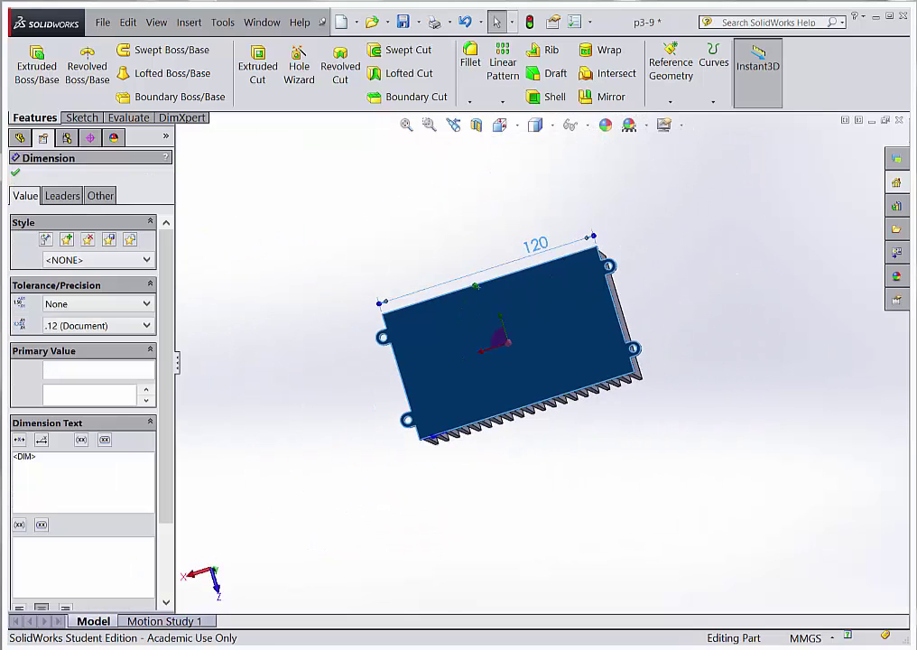
{"action": "type", "text": "150"}
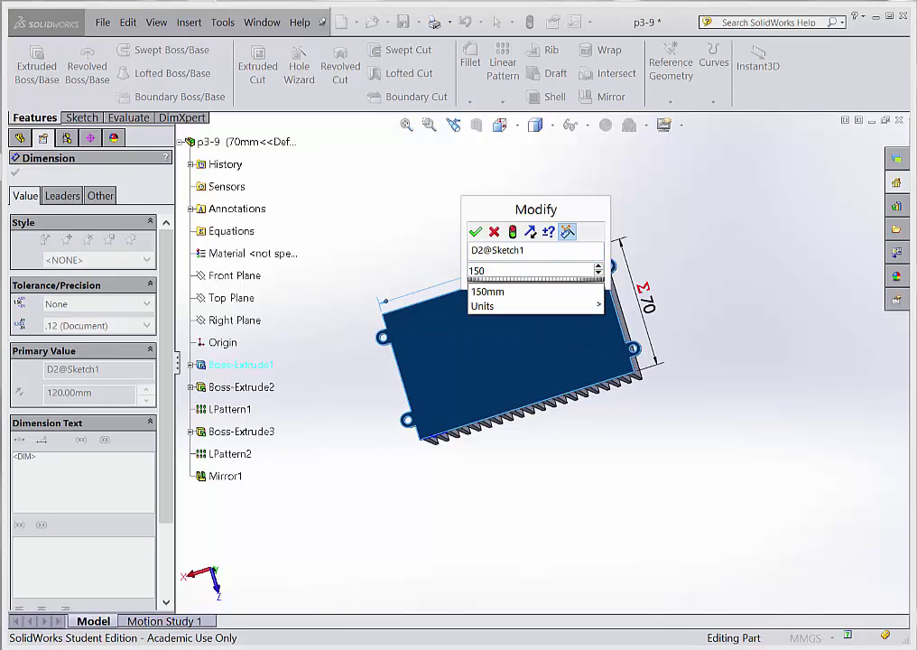
{"action": "key", "text": "Return"}
{"action": "middle_click_drag", "start_coordinate": [402, 246], "coordinate": [332, 293]}
{"action": "left_click", "coordinate": [530, 24]}
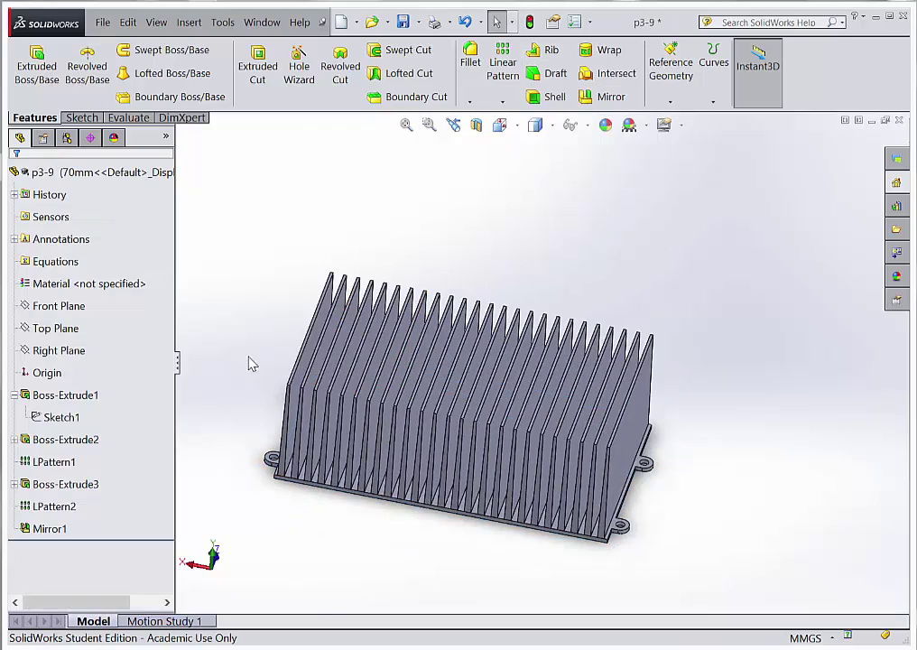
{"action": "scroll", "coordinate": [321, 484], "scroll_direction": "up", "scroll_amount": 5}
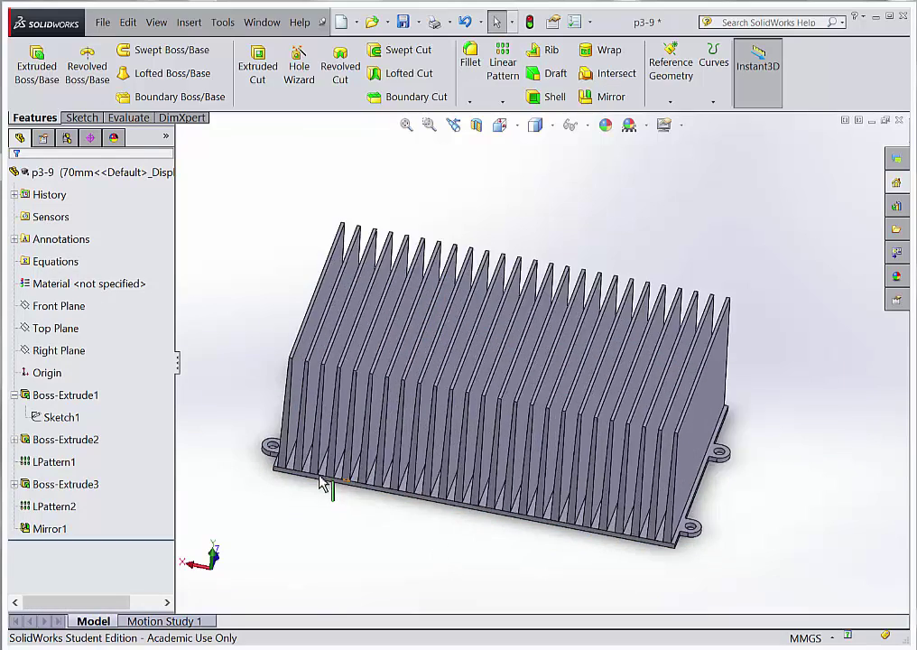
{"action": "scroll", "coordinate": [297, 436], "scroll_direction": "down", "scroll_amount": 5}
{"action": "scroll", "coordinate": [812, 442], "scroll_direction": "up", "scroll_amount": 3}
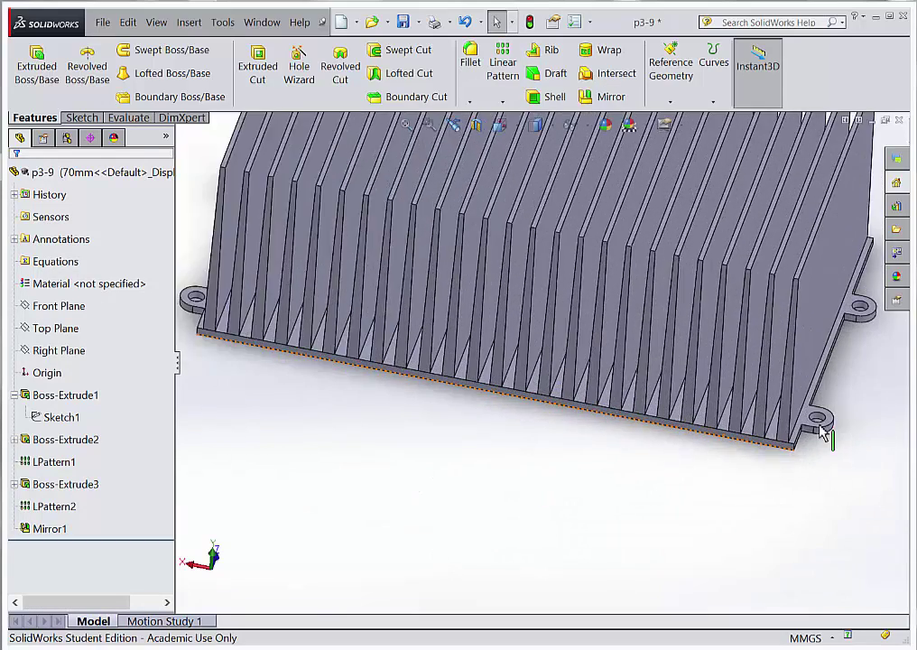
{"action": "scroll", "coordinate": [738, 430], "scroll_direction": "down", "scroll_amount": 4}
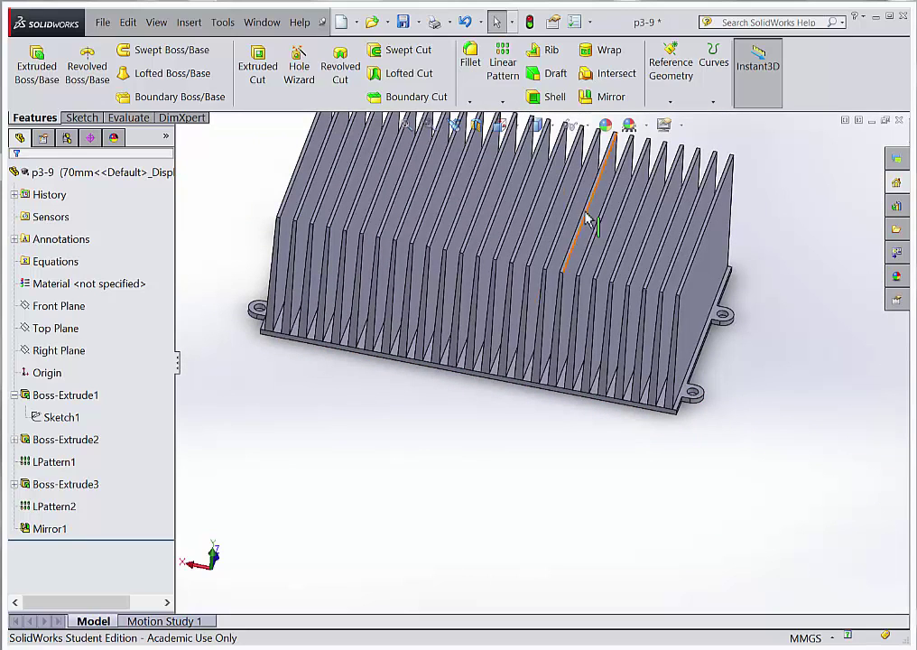
Set the base plate's length, D2@Sketch1, to 140 mm and rebuild the model
{"action": "middle_click_drag", "start_coordinate": [508, 448], "coordinate": [505, 249]}
{"action": "left_click", "coordinate": [501, 266]}
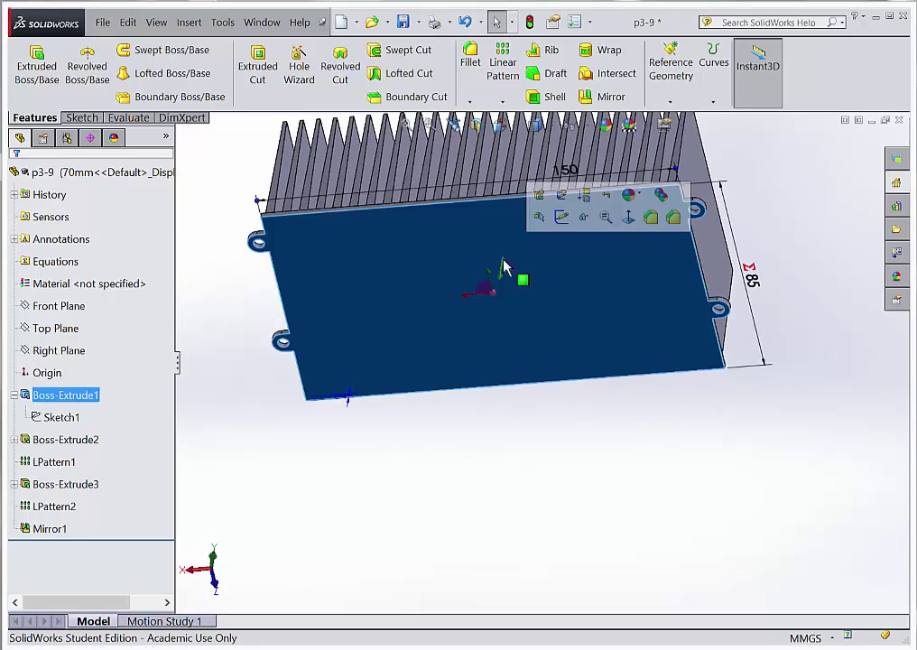
{"action": "double_click", "coordinate": [571, 177]}
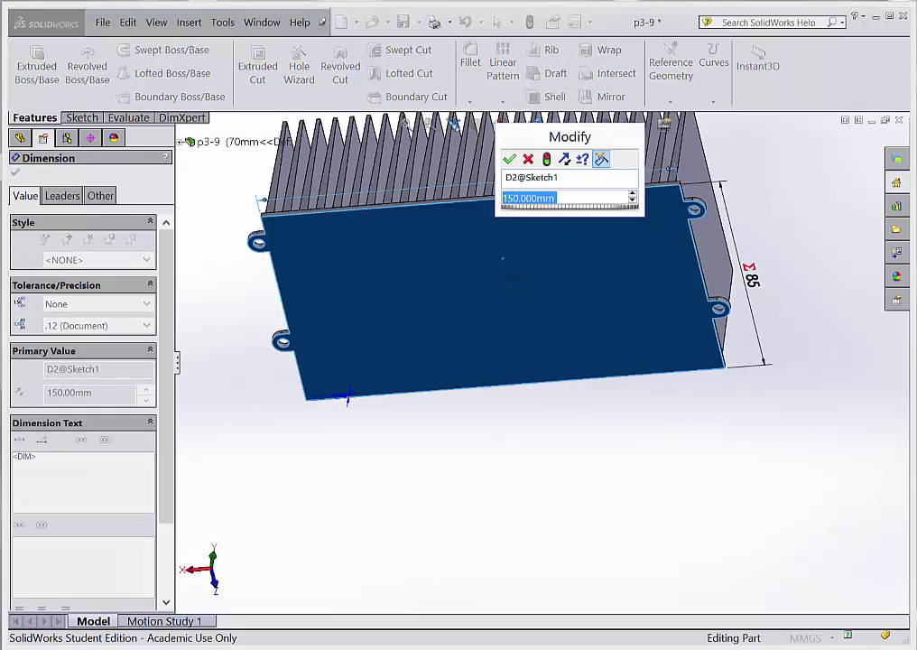
{"action": "type", "text": "140"}
{"action": "key", "text": "Return"}
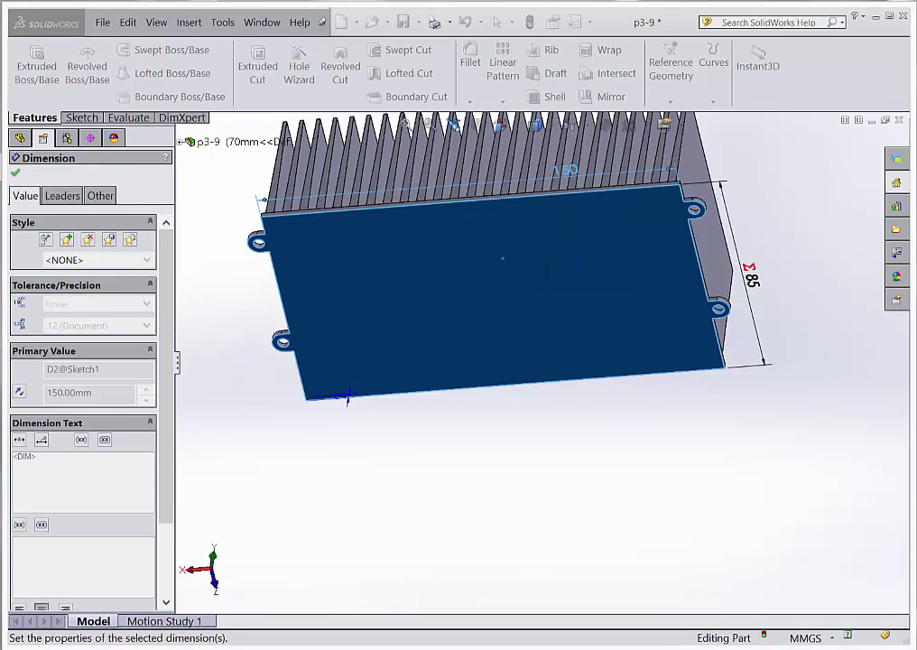
{"action": "key", "text": "ctrl+b"}
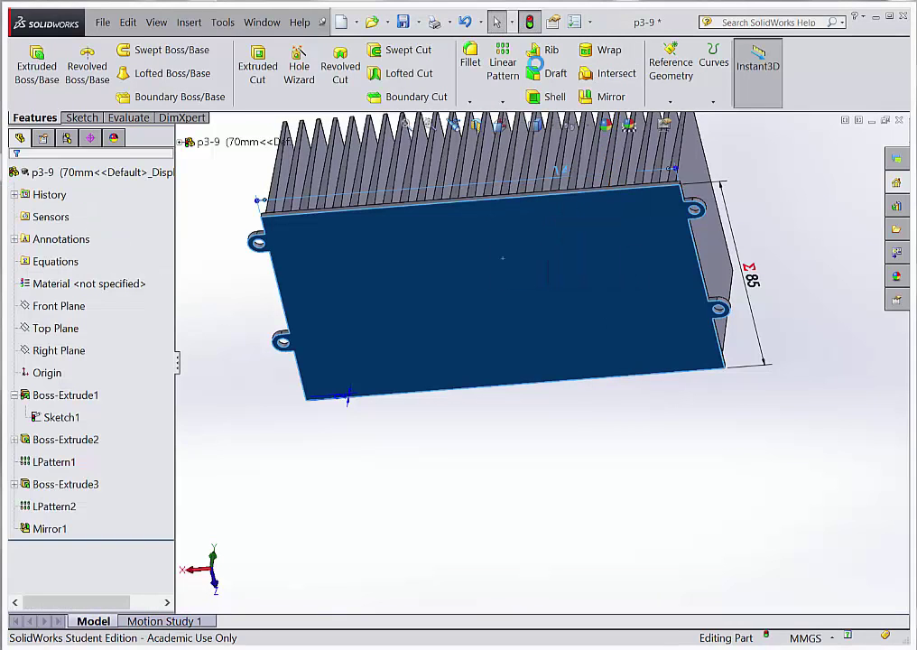
Examine the gaps between the outermost fins and both ends of the base plate
{"action": "middle_click_drag", "start_coordinate": [563, 211], "coordinate": [554, 425]}
{"action": "scroll", "coordinate": [445, 352], "scroll_direction": "down", "scroll_amount": 5}
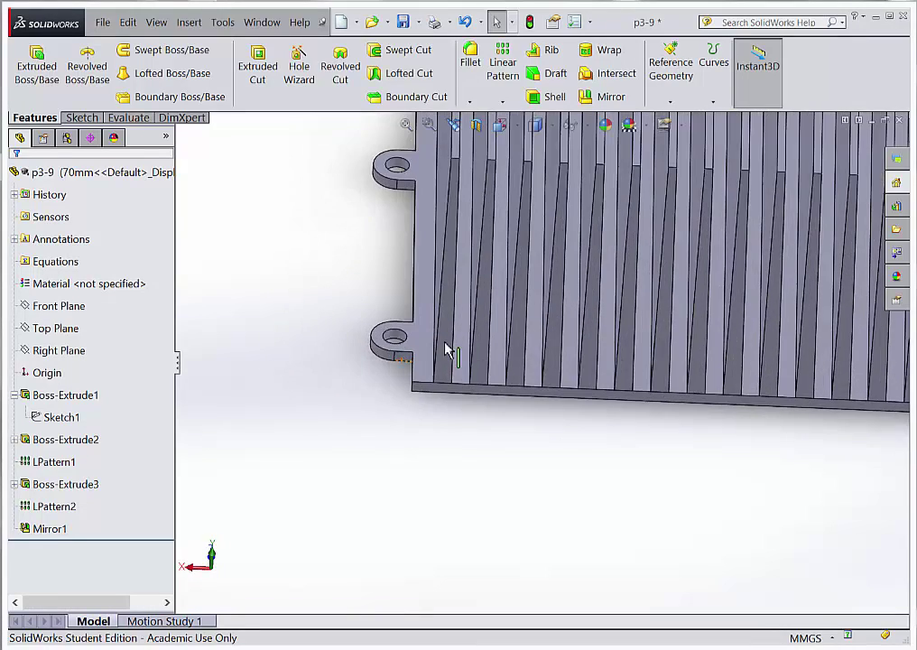
{"action": "scroll", "coordinate": [644, 388], "scroll_direction": "up", "scroll_amount": 6}
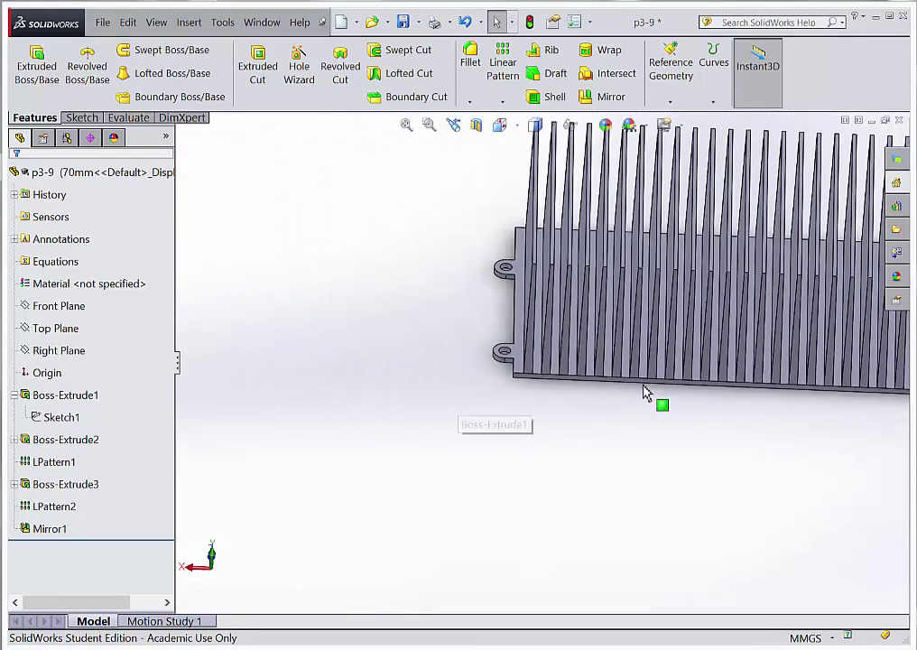
{"action": "scroll", "coordinate": [720, 377], "scroll_direction": "down", "scroll_amount": 6}
{"action": "scroll", "coordinate": [644, 383], "scroll_direction": "down", "scroll_amount": 3}
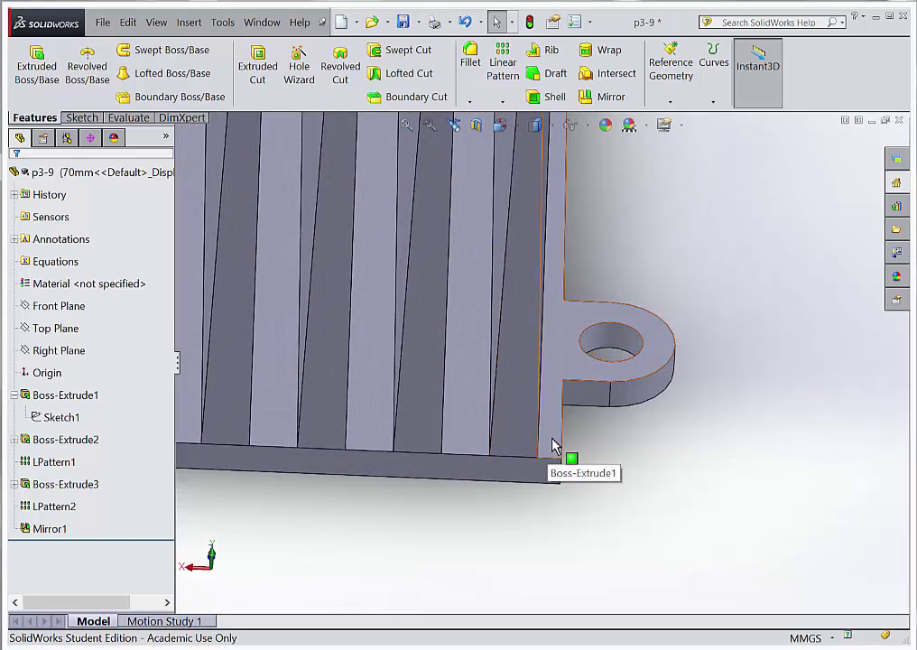
{"action": "scroll", "coordinate": [553, 442], "scroll_direction": "up", "scroll_amount": 5}
Start an equation for the end fin's offset, D2@Sketch2, with a reference to the base plate's length, D2@Sketch1
{"action": "middle_click_drag", "start_coordinate": [582, 285], "coordinate": [512, 348]}
{"action": "left_click", "coordinate": [528, 299]}
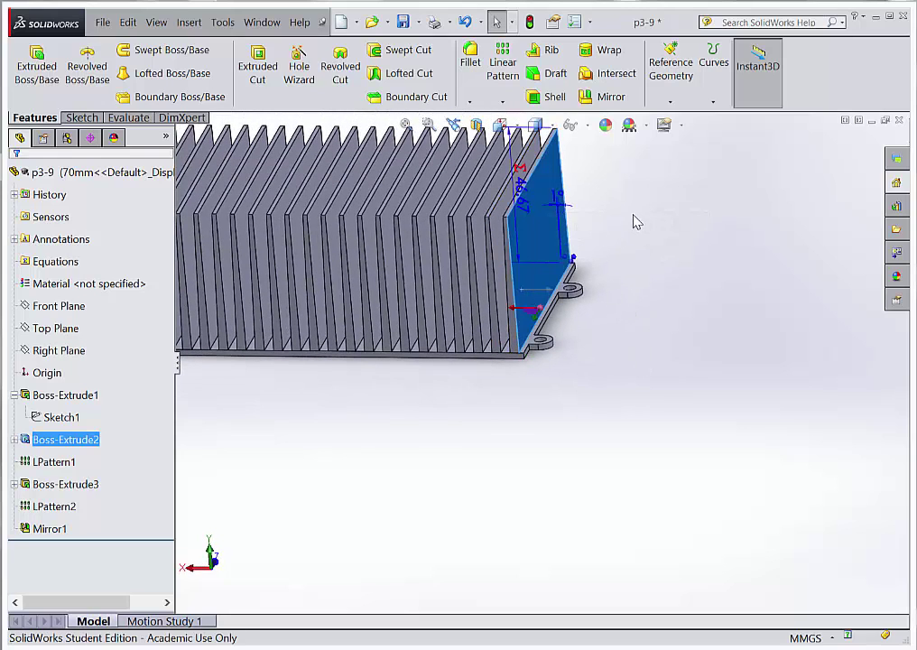
{"action": "left_click", "coordinate": [636, 222]}
{"action": "left_click", "coordinate": [562, 269]}
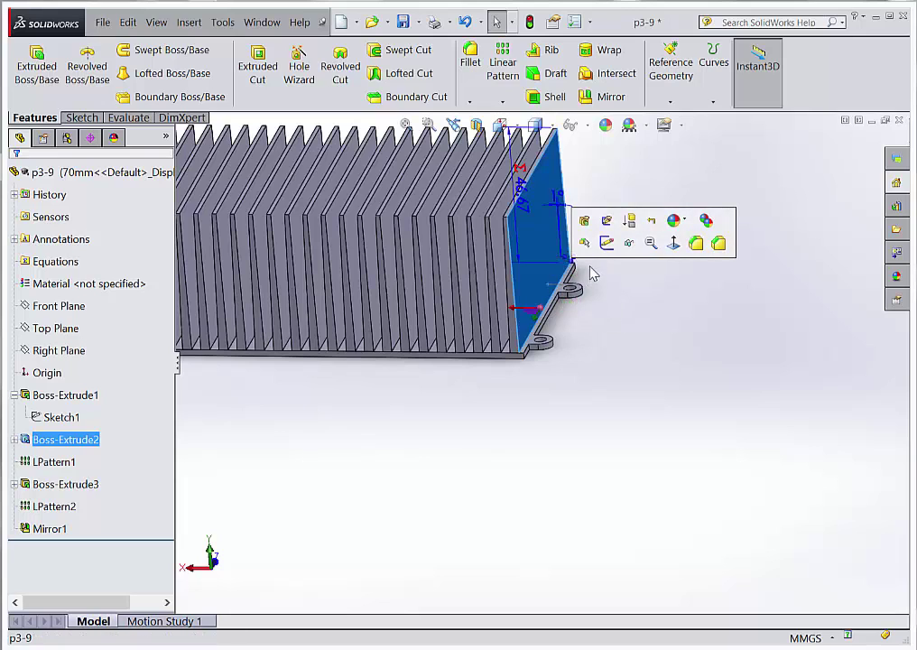
{"action": "left_click", "coordinate": [639, 287]}
{"action": "scroll", "coordinate": [410, 292], "scroll_direction": "down", "scroll_amount": 6}
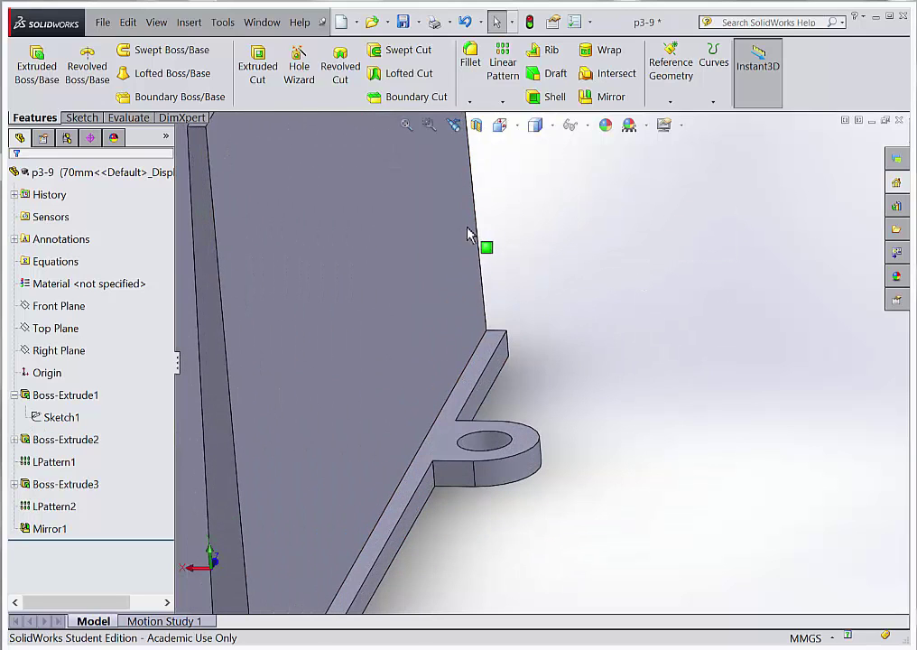
{"action": "left_click", "coordinate": [454, 327]}
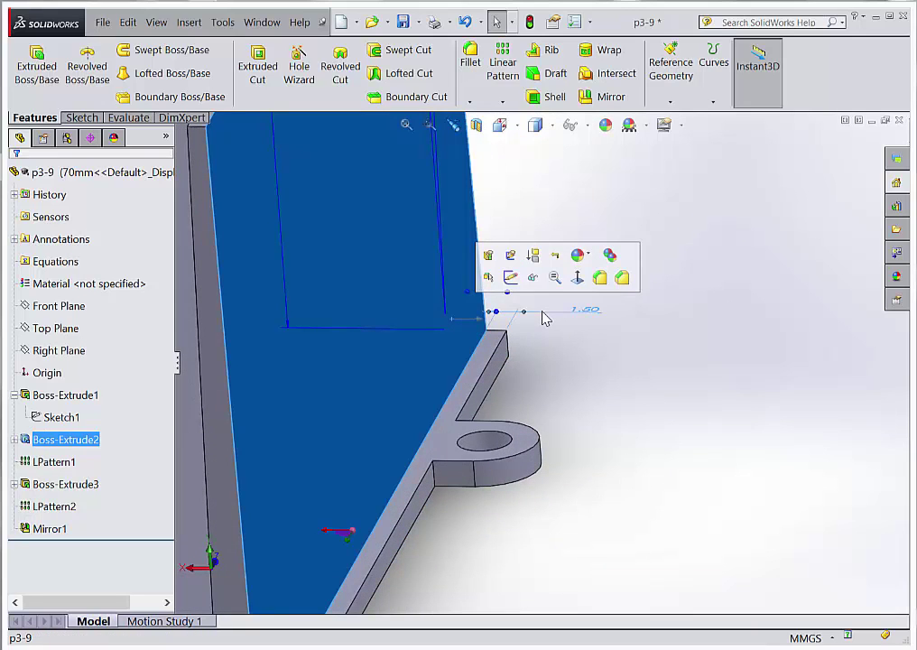
{"action": "left_click", "coordinate": [545, 318]}
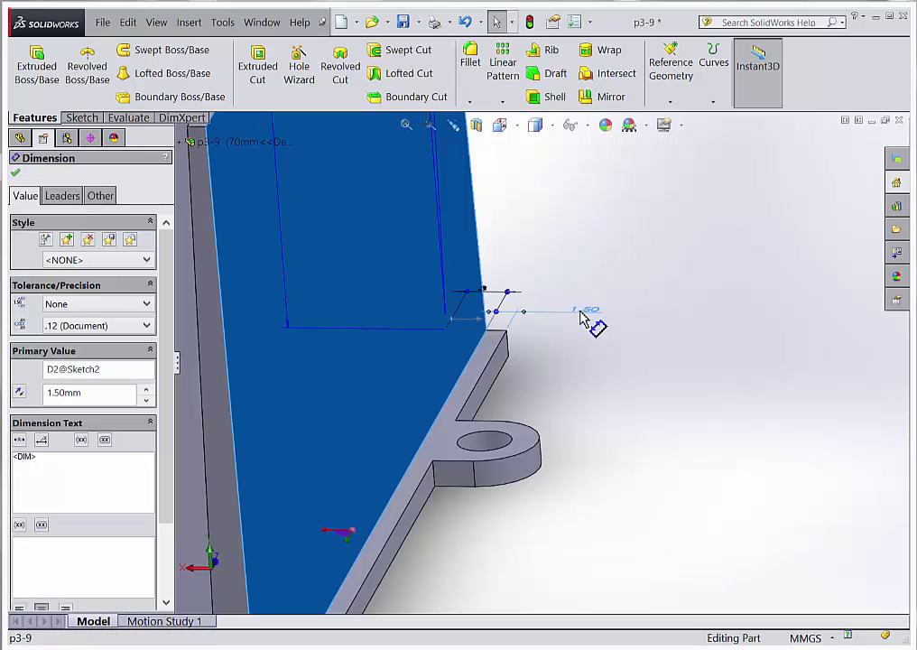
{"action": "double_click", "coordinate": [584, 315]}
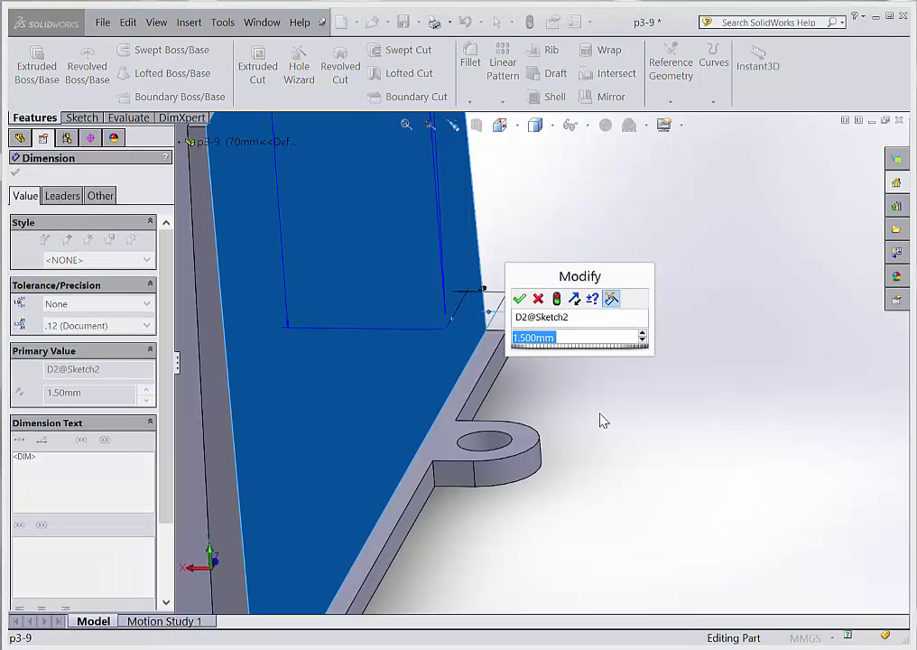
{"action": "type", "text": "="}
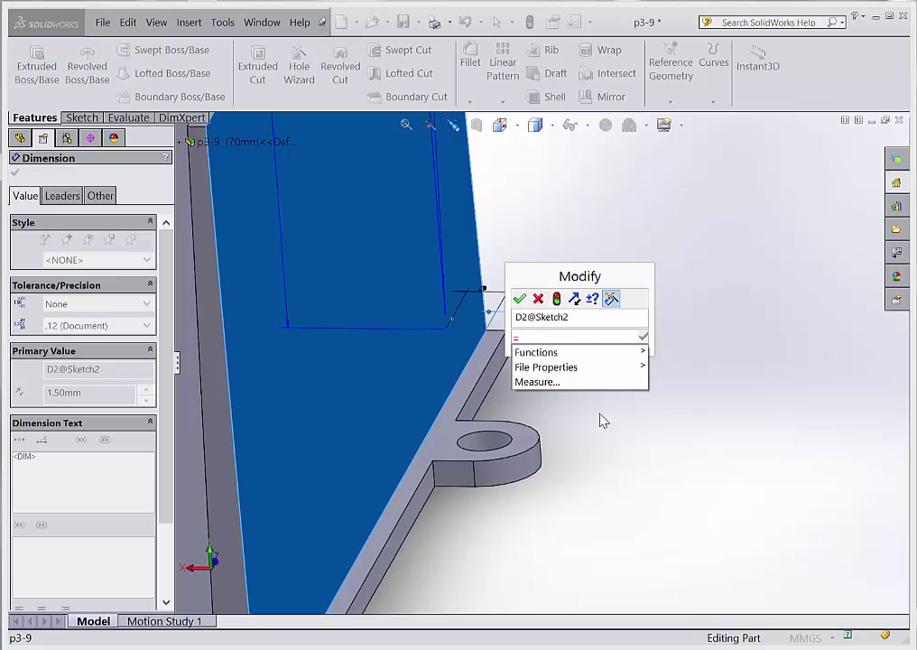
{"action": "scroll", "coordinate": [568, 451], "scroll_direction": "up", "scroll_amount": 8}
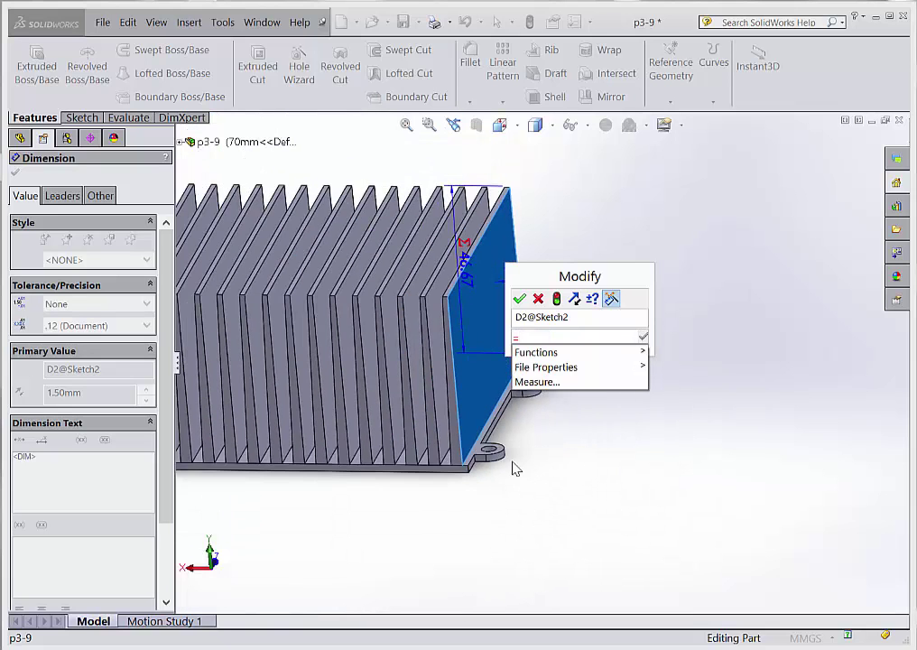
{"action": "middle_click_drag", "start_coordinate": [404, 426], "coordinate": [412, 250], "text": "ctrl"}
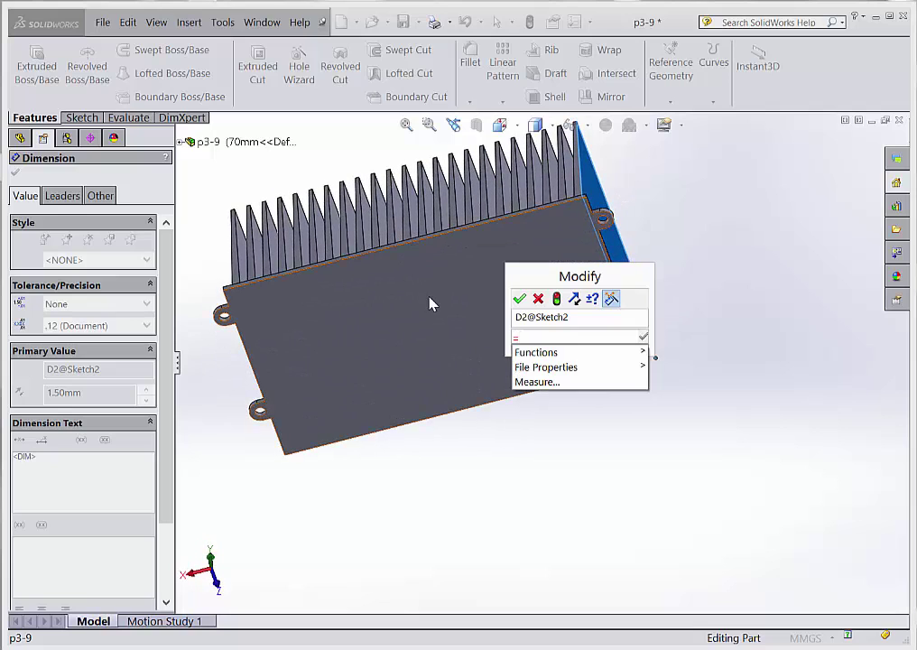
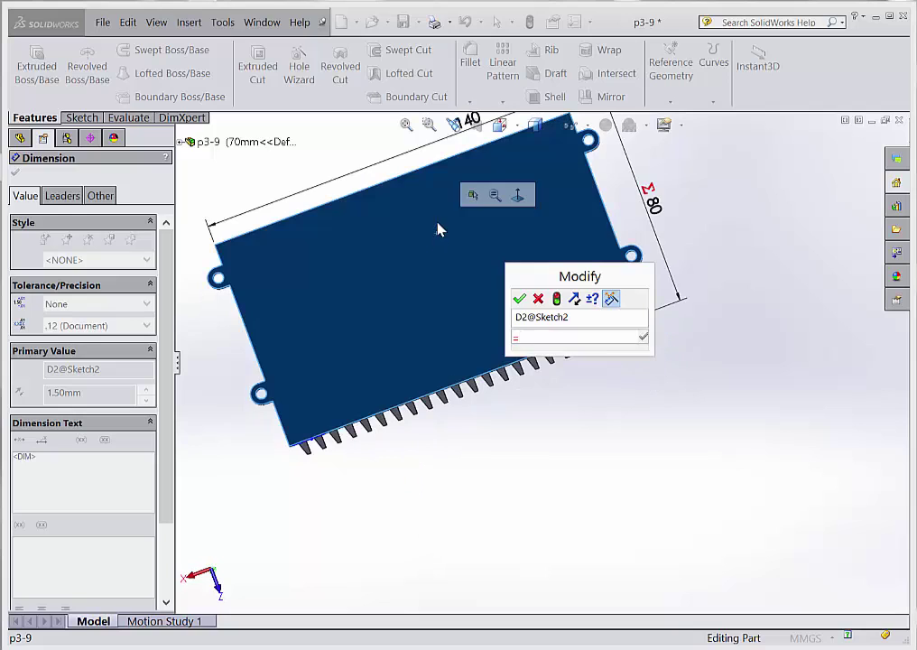
{"action": "left_click", "coordinate": [412, 157]}
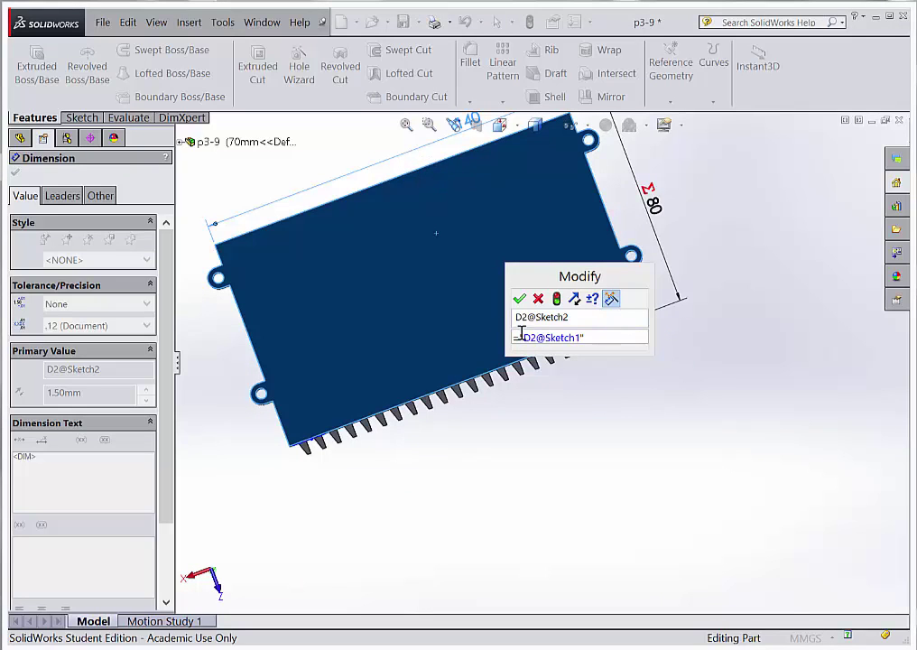
Extend the offset equation with an opening parenthesis before D2@Sketch1 and subtract the fin pattern's count, D1@LPattern1, as "D1@LPattern1"*6-3
{"action": "left_click", "coordinate": [622, 340]}
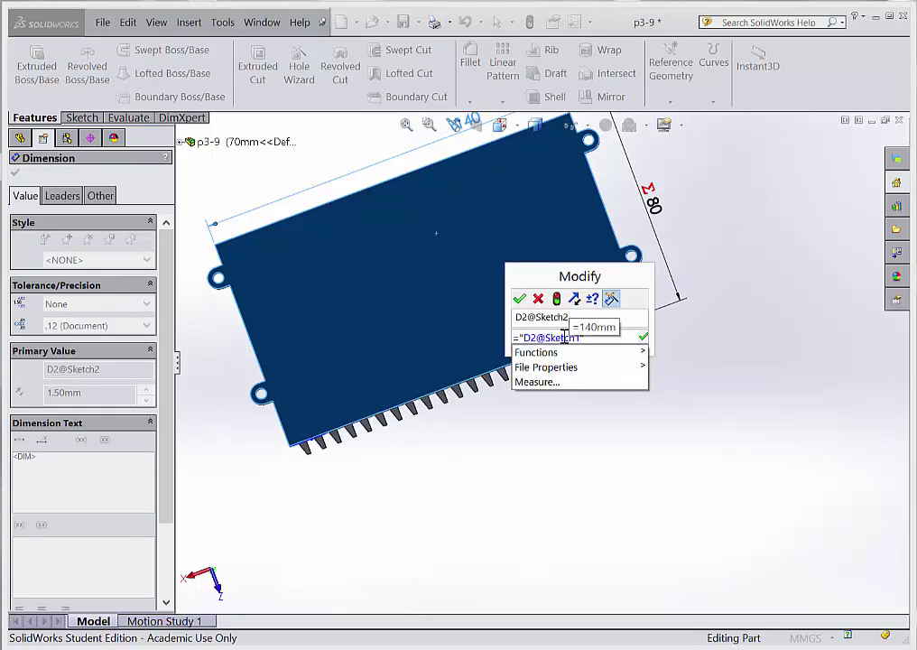
{"action": "type", "text": "("}
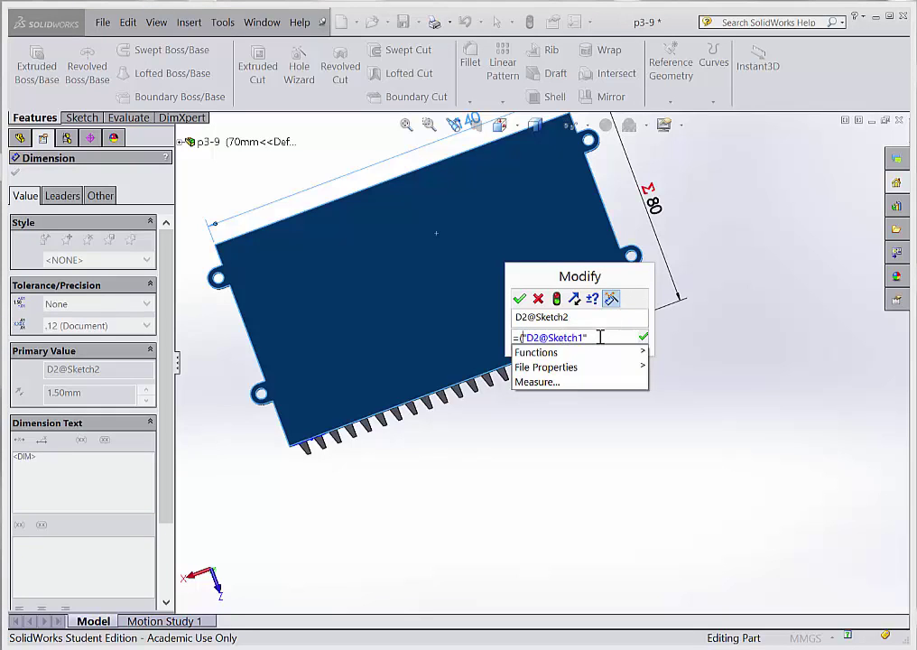
{"action": "left_click", "coordinate": [600, 337]}
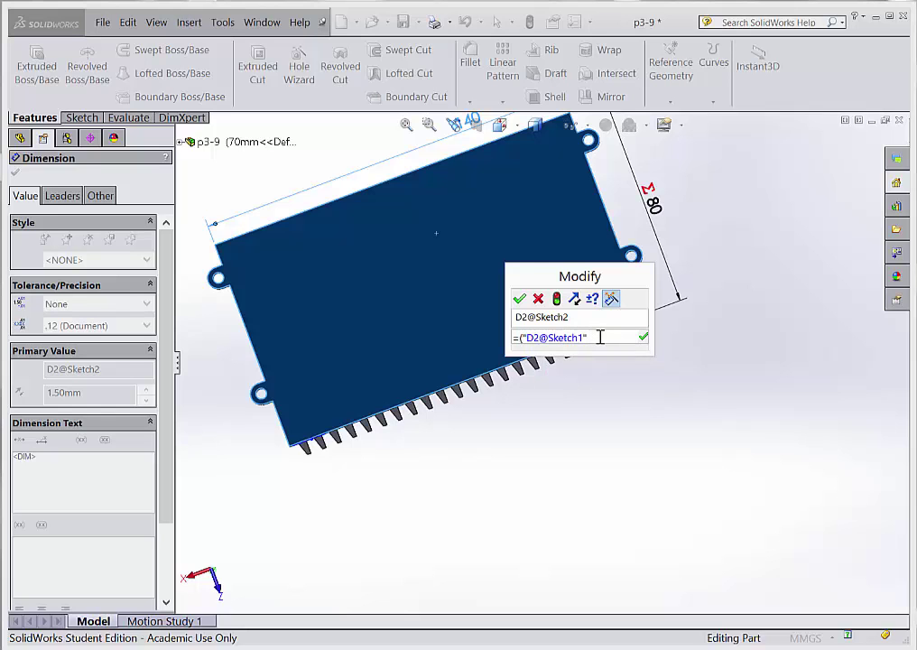
{"action": "type", "text": "-"}
{"action": "left_click", "coordinate": [736, 236]}
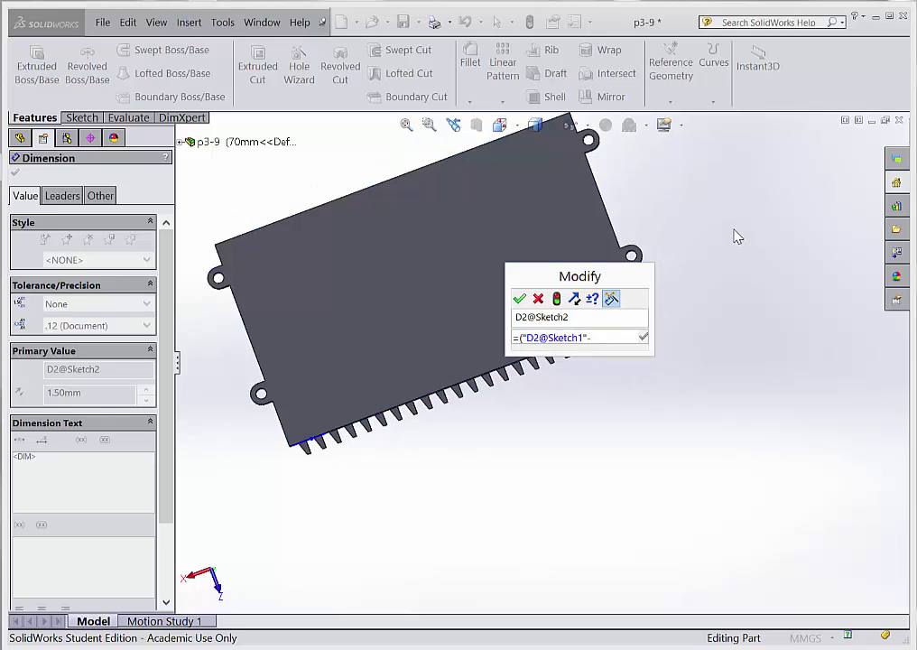
{"action": "middle_click_drag", "start_coordinate": [726, 232], "coordinate": [668, 474]}
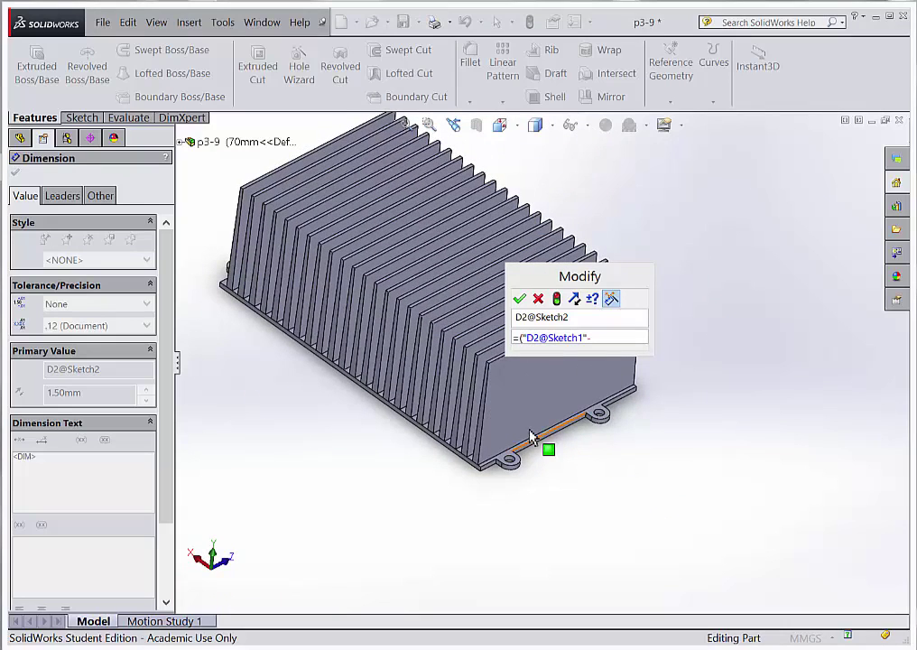
{"action": "left_click", "coordinate": [478, 428]}
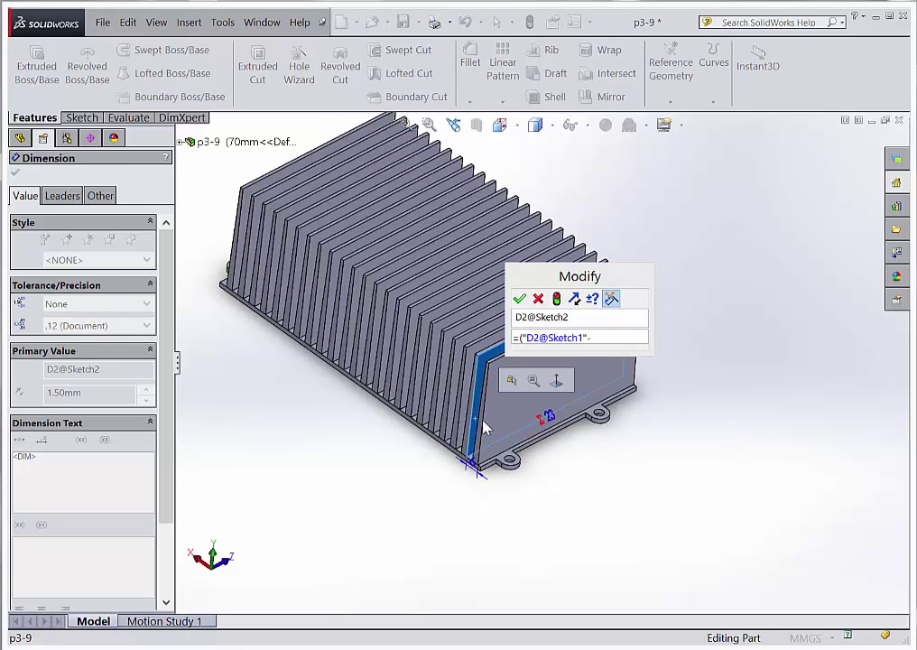
{"action": "left_click", "coordinate": [547, 420]}
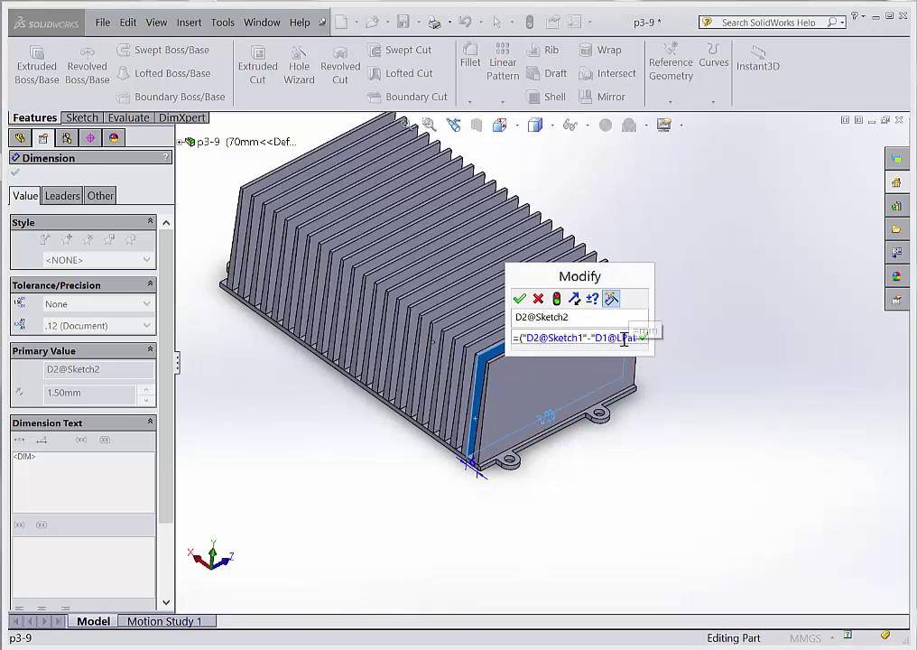
{"action": "key", "text": "End"}
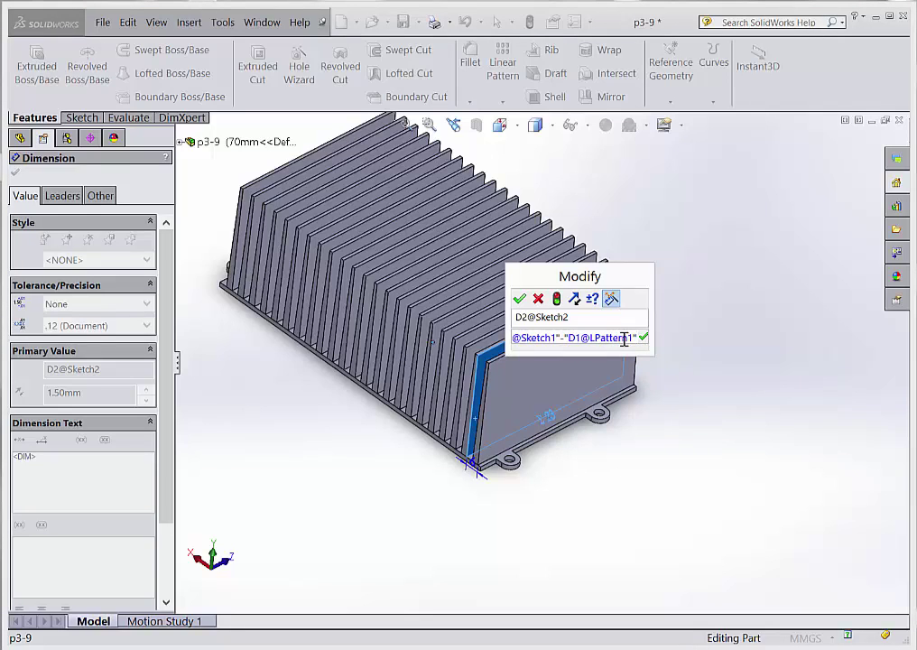
{"action": "type", "text": "*6"}
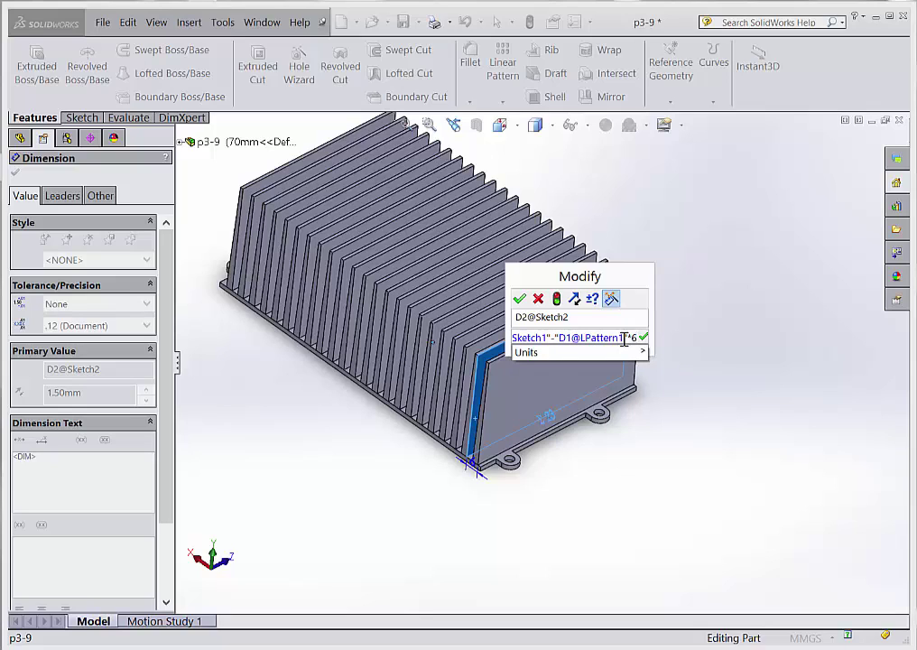
{"action": "type", "text": "-3"}
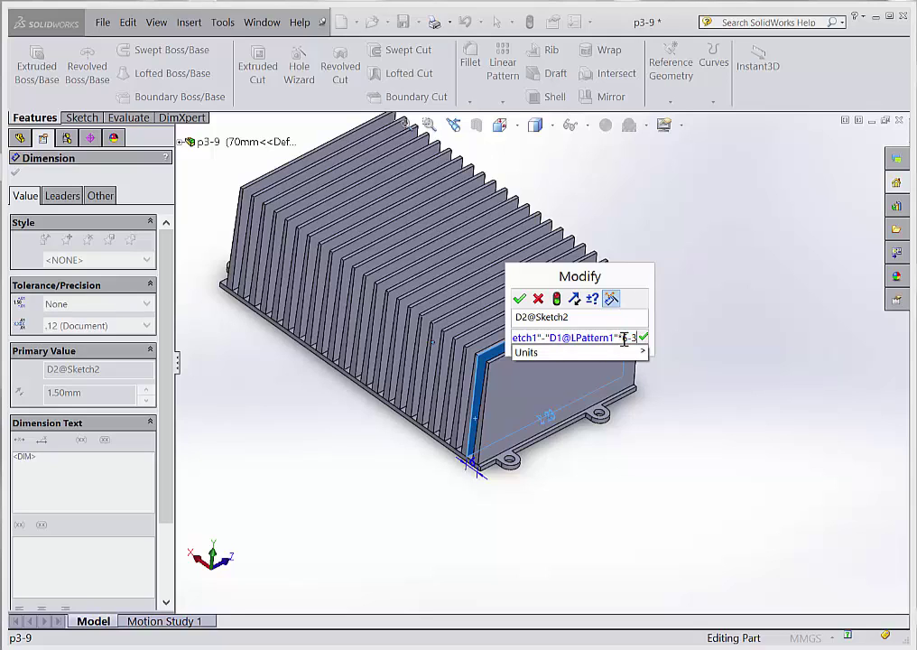
Complete the D2@Sketch2 equation as ("D2@Sketch1"-("D1@LPattern1"*6-3))/2 by grouping the subtracted term and halving the difference, and apply it
{"action": "key", "text": "Home"}
{"action": "type", "text": "("}
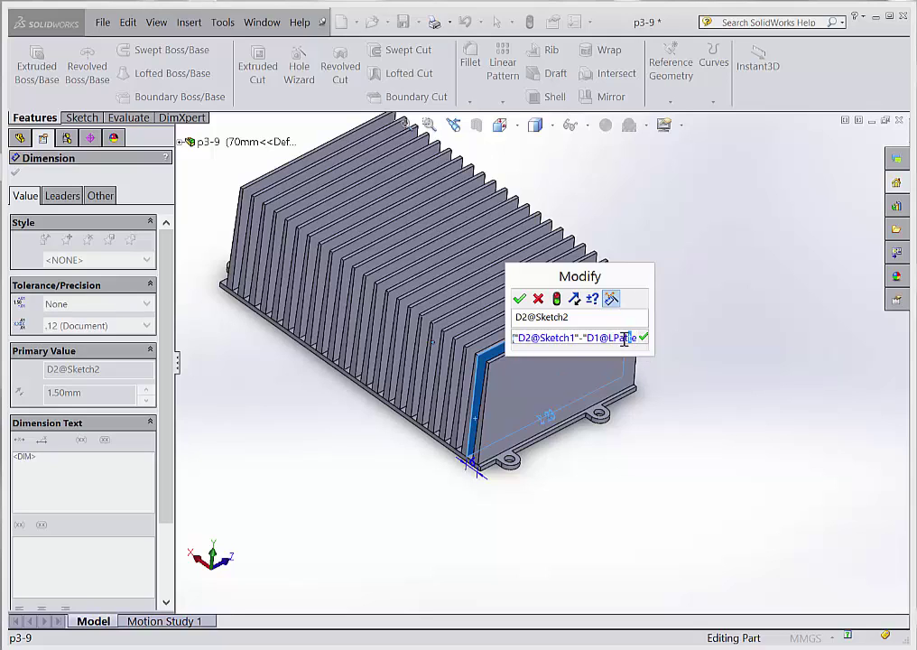
{"action": "key", "text": "End"}
{"action": "type", "text": ")/2"}
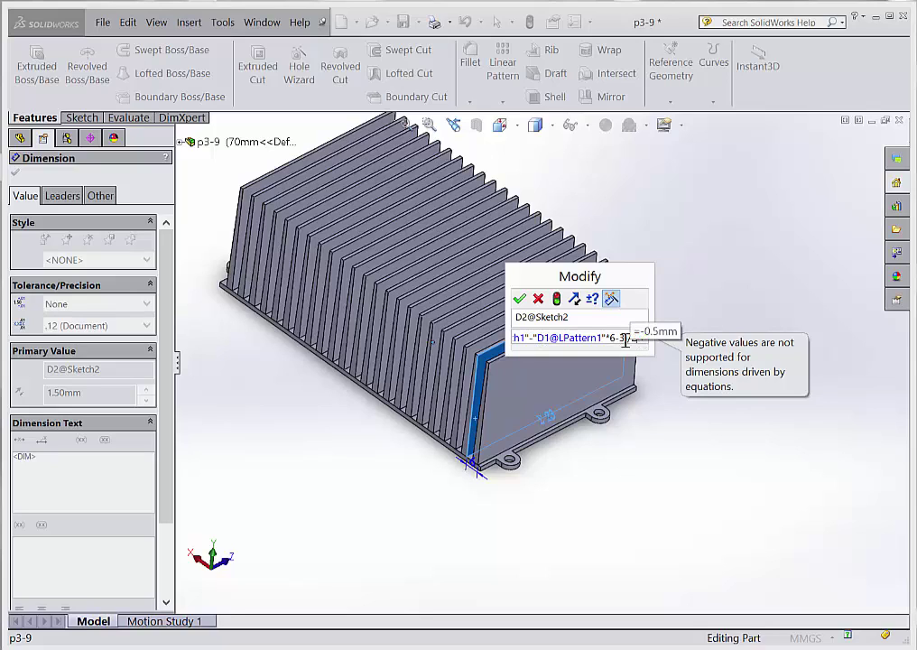
{"action": "type", "text": "("}
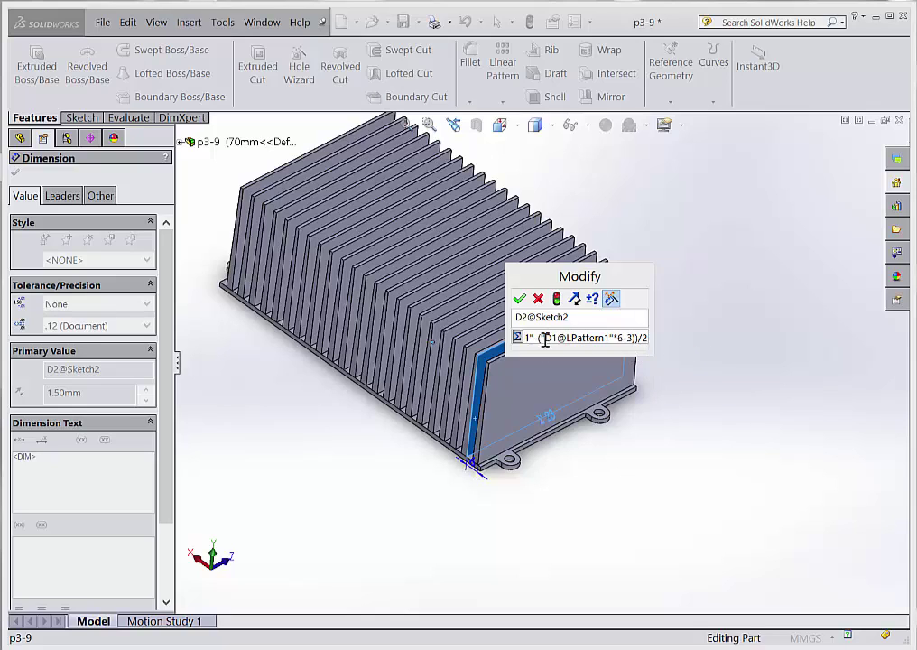
{"action": "left_click", "coordinate": [634, 340]}
{"action": "type", "text": ")"}
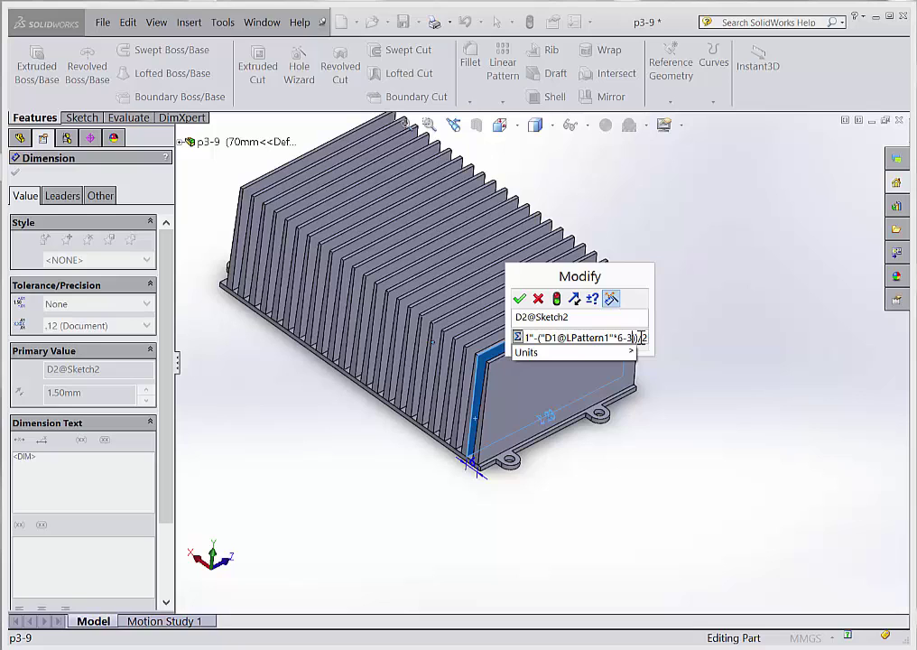
{"action": "key", "text": "Return"}
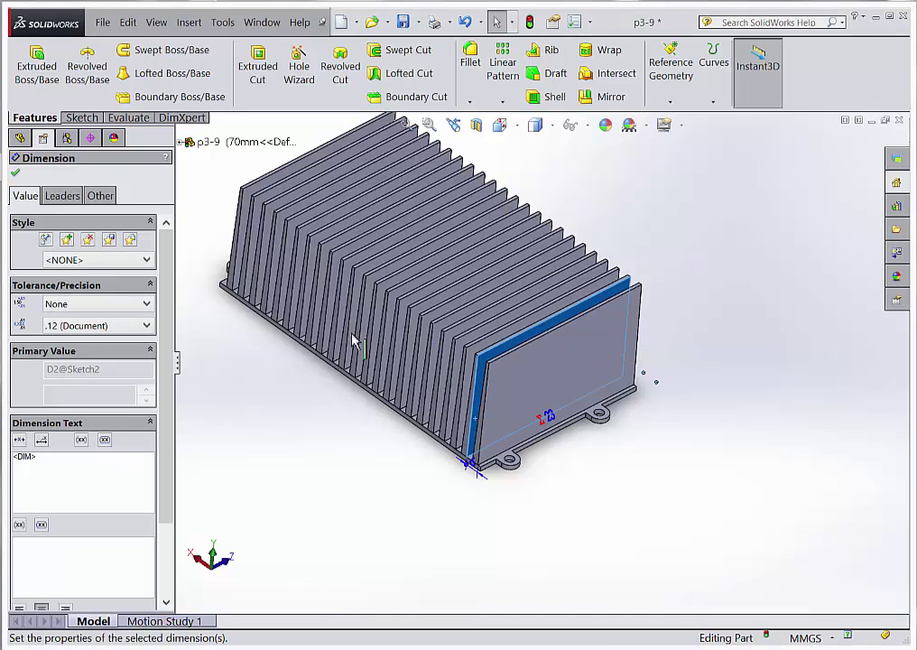
Rebuild the model and examine the gaps between the outermost fins and both ends of the base plate
{"action": "left_click", "coordinate": [530, 24]}
{"action": "scroll", "coordinate": [419, 342], "scroll_direction": "down", "scroll_amount": 5}
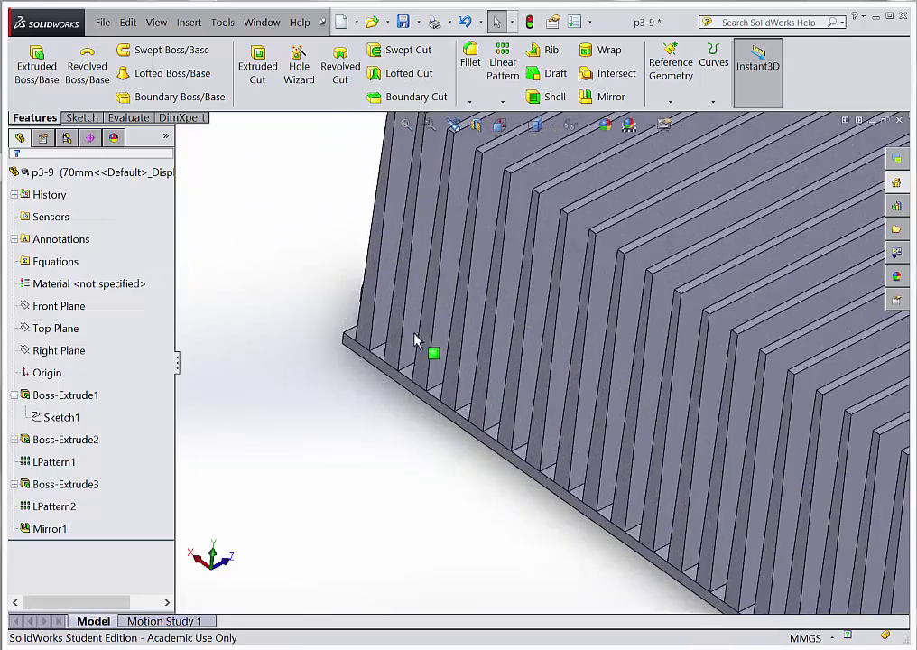
{"action": "scroll", "coordinate": [352, 370], "scroll_direction": "up", "scroll_amount": 8}
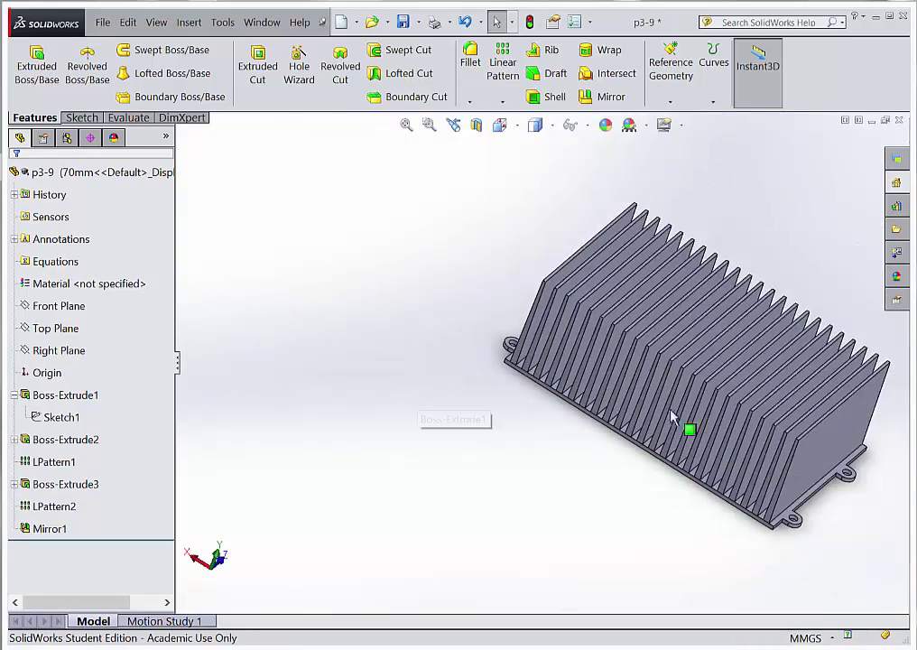
{"action": "scroll", "coordinate": [752, 506], "scroll_direction": "down", "scroll_amount": 5}
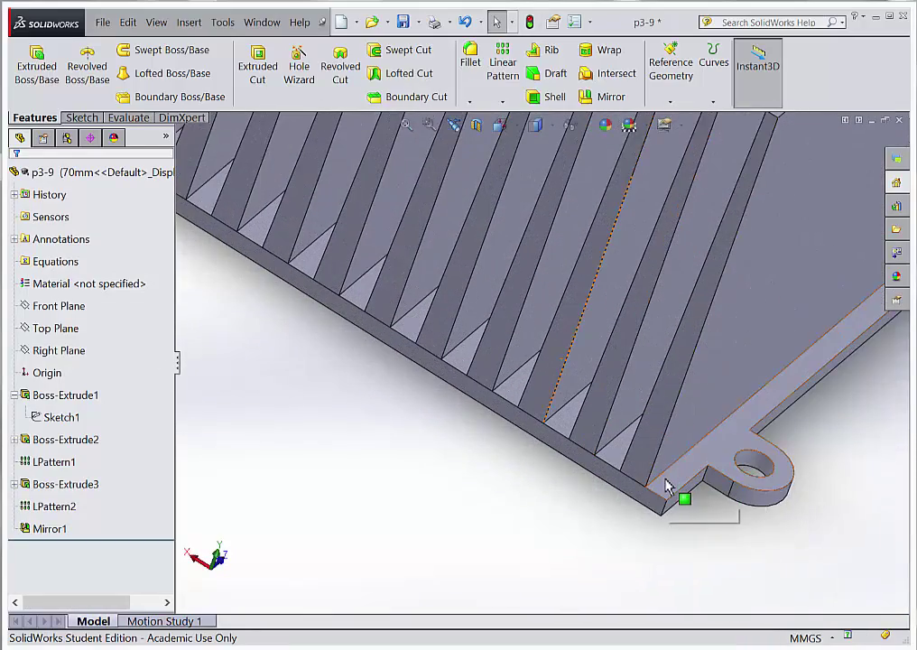
{"action": "scroll", "coordinate": [665, 485], "scroll_direction": "up", "scroll_amount": 3}
{"action": "scroll", "coordinate": [484, 410], "scroll_direction": "up", "scroll_amount": 6}
{"action": "scroll", "coordinate": [506, 389], "scroll_direction": "down", "scroll_amount": 3}
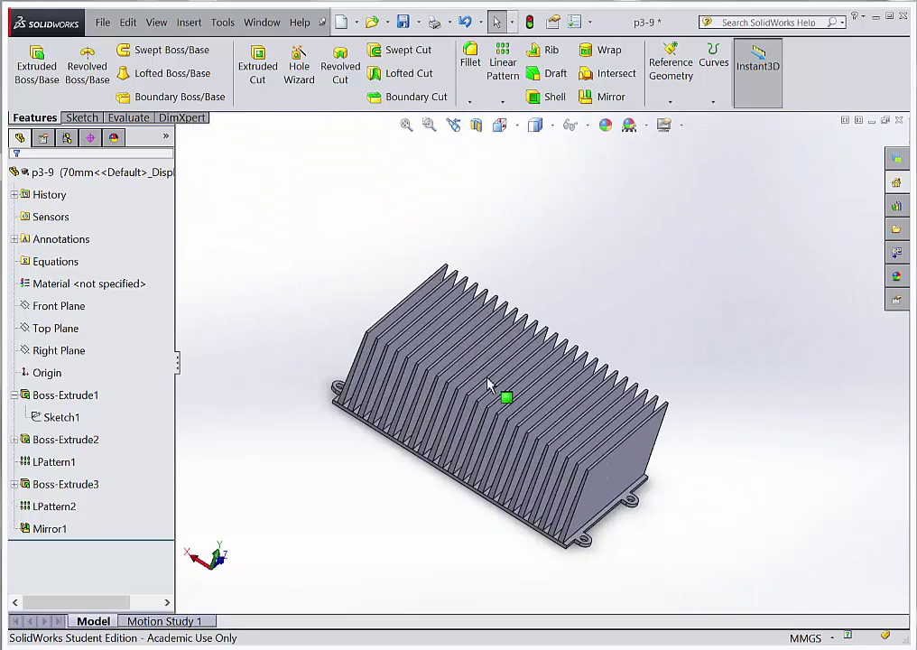
Test the equations by setting the base plate's length, D2@Sketch1, to 100 mm and checking the resized heat sink
{"action": "middle_click_drag", "start_coordinate": [437, 537], "coordinate": [515, 401]}
{"action": "left_click", "coordinate": [517, 400]}
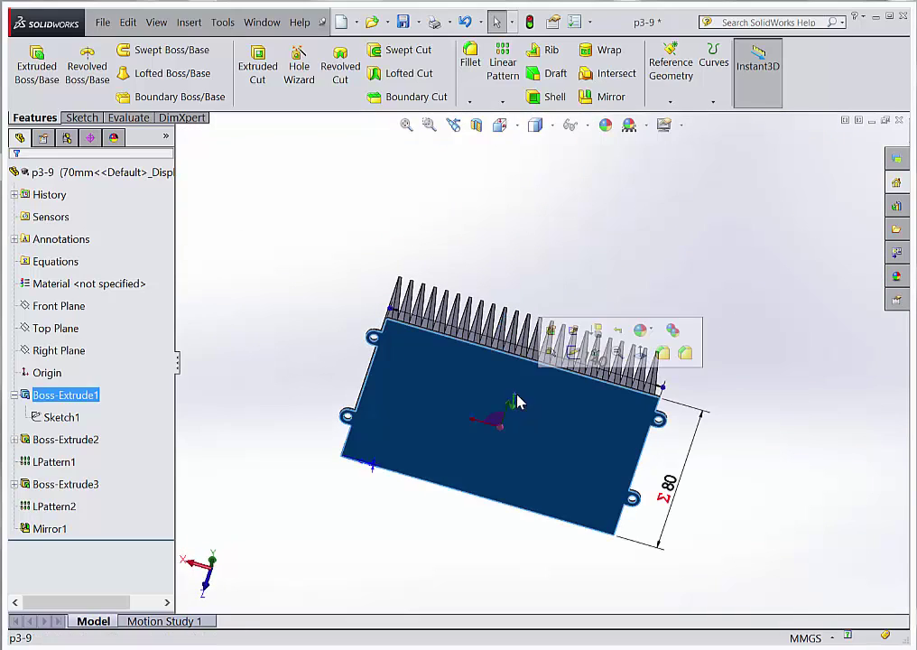
{"action": "left_click", "coordinate": [582, 363]}
{"action": "left_click", "coordinate": [582, 361]}
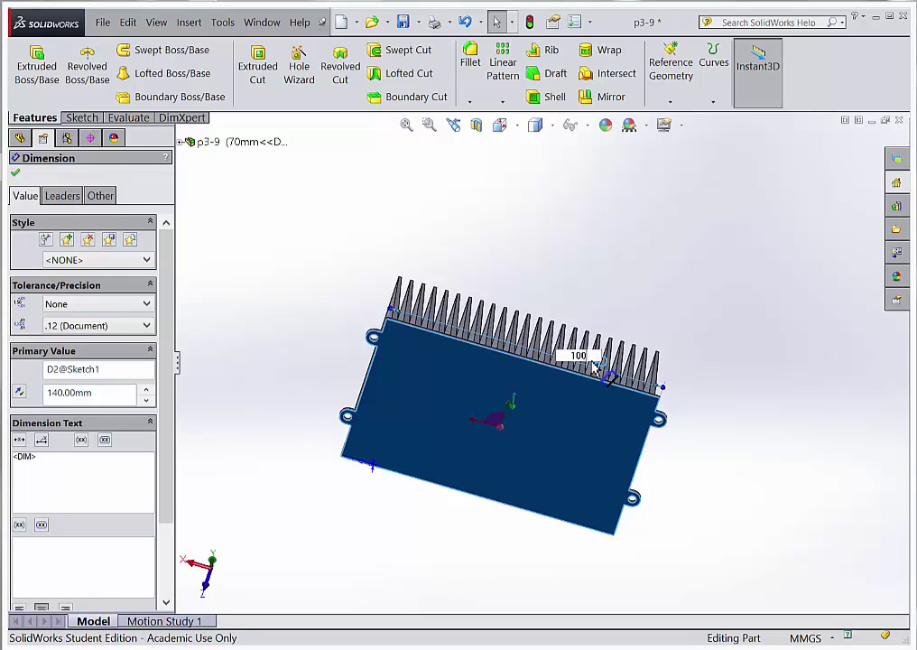
{"action": "type", "text": "100"}
{"action": "key", "text": "Return"}
{"action": "mouse_move", "coordinate": [587, 316]}
{"action": "middle_mouse_down"}
{"action": "mouse_move", "coordinate": [535, 451]}
{"action": "mouse_move", "coordinate": [466, 496]}
{"action": "mouse_move", "coordinate": [585, 476]}
{"action": "mouse_move", "coordinate": [463, 528]}
{"action": "mouse_move", "coordinate": [593, 306]}
{"action": "middle_mouse_up"}
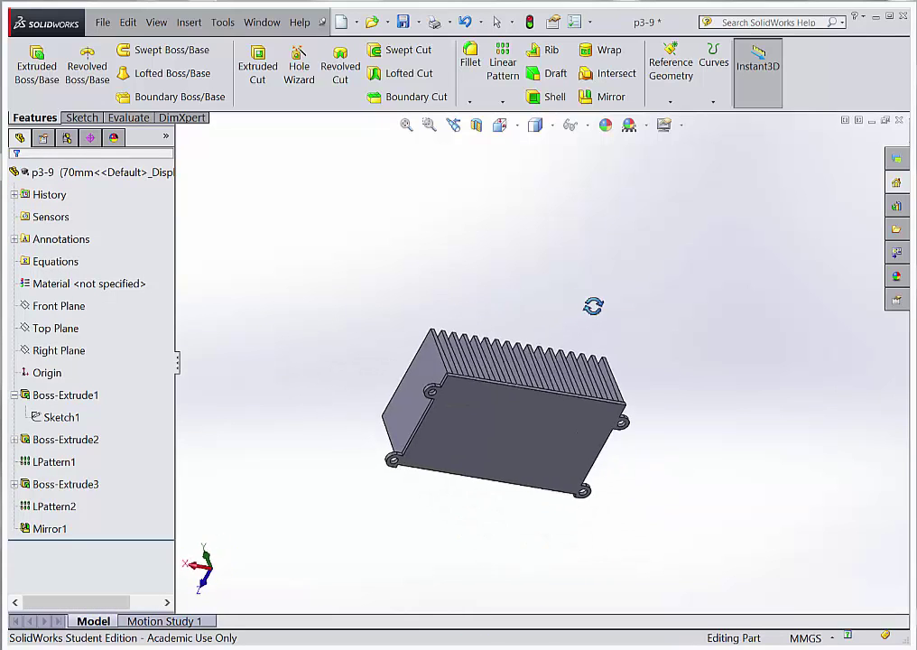
Test the equations again by setting the base plate's length, D2@Sketch1, to 200 mm and rebuilding the model
{"action": "left_click", "coordinate": [552, 410]}
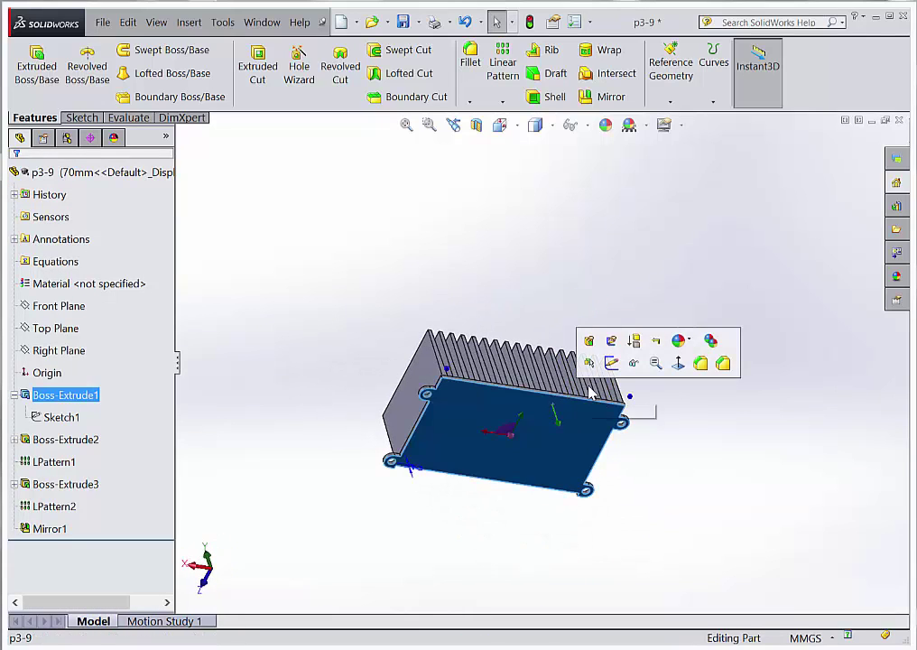
{"action": "double_click", "coordinate": [590, 392]}
{"action": "type", "text": "200"}
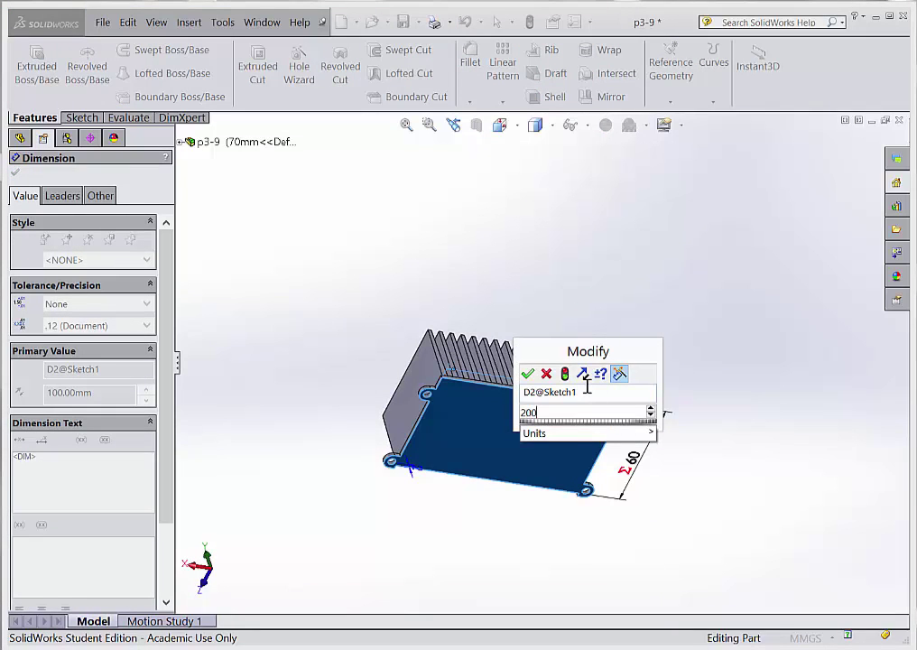
{"action": "key", "text": "Return"}
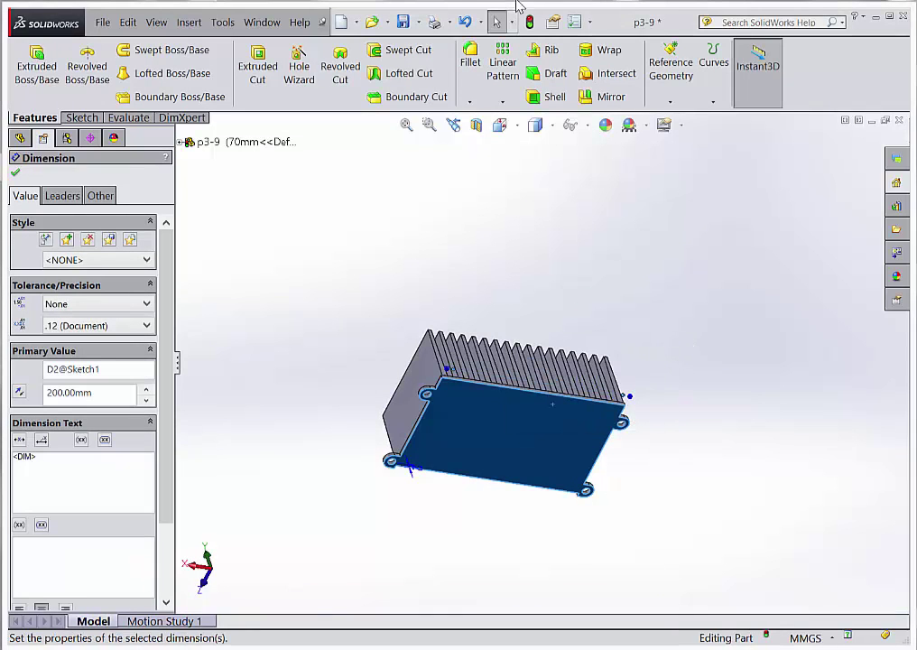
{"action": "left_click", "coordinate": [529, 21]}
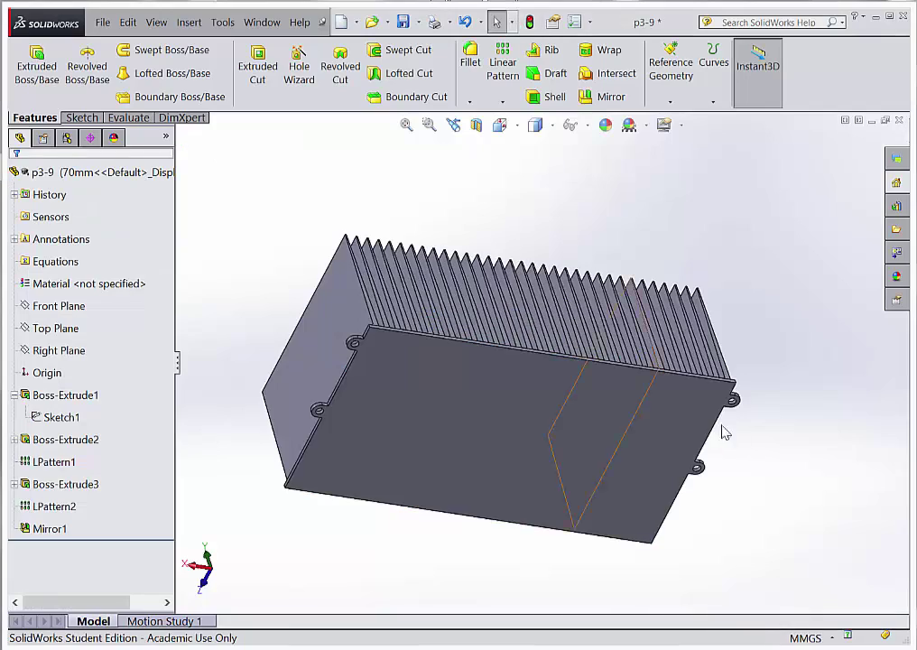
Examine the lengthened heat sink's fins, base plate width and mounting tabs along both ends
{"action": "middle_click_drag", "start_coordinate": [653, 345], "coordinate": [634, 548]}
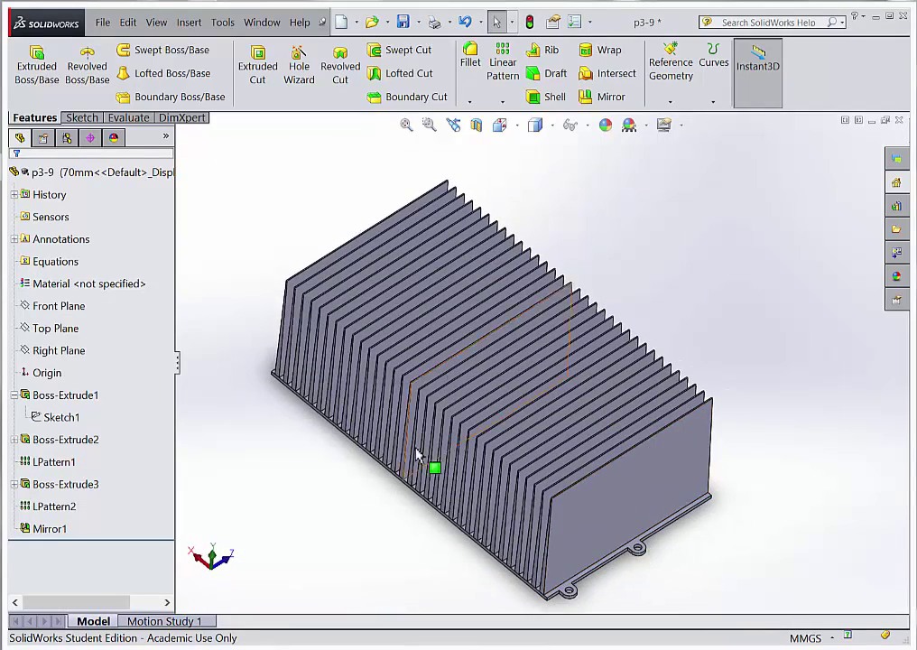
{"action": "scroll", "coordinate": [641, 557], "scroll_direction": "down", "scroll_amount": 6}
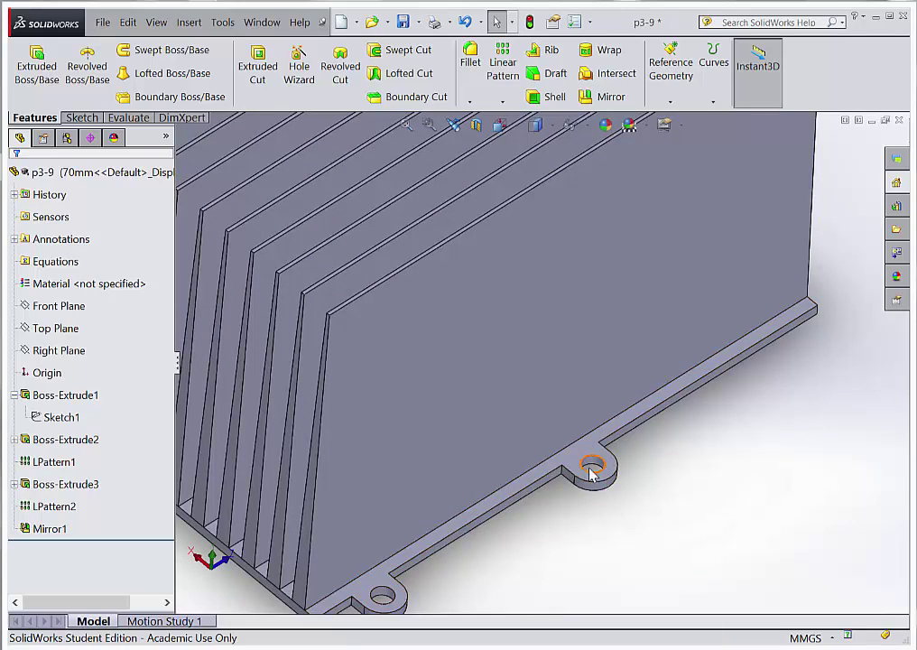
{"action": "scroll", "coordinate": [582, 492], "scroll_direction": "up", "scroll_amount": 8}
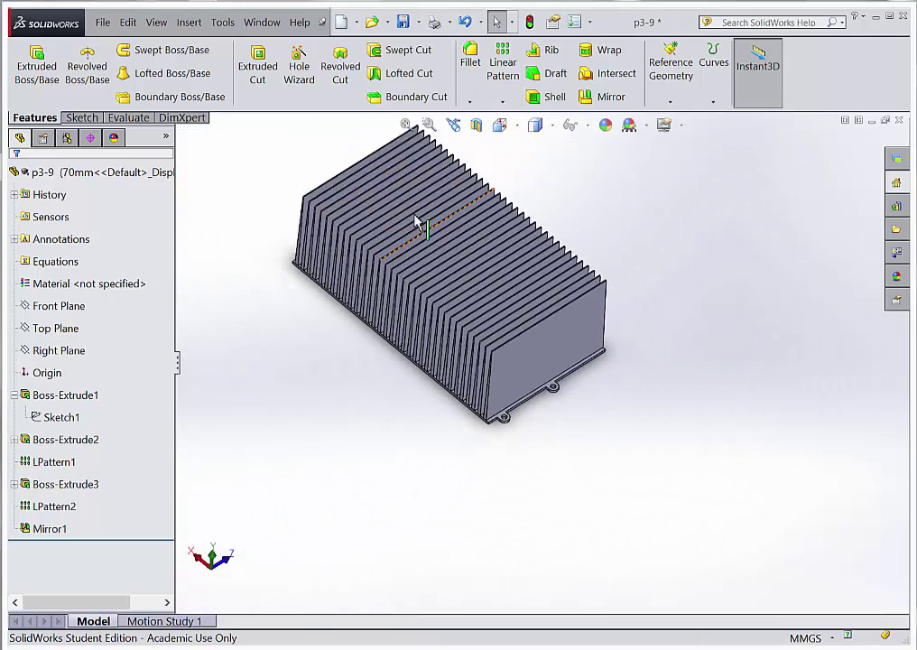
{"action": "scroll", "coordinate": [384, 165], "scroll_direction": "down", "scroll_amount": 3}
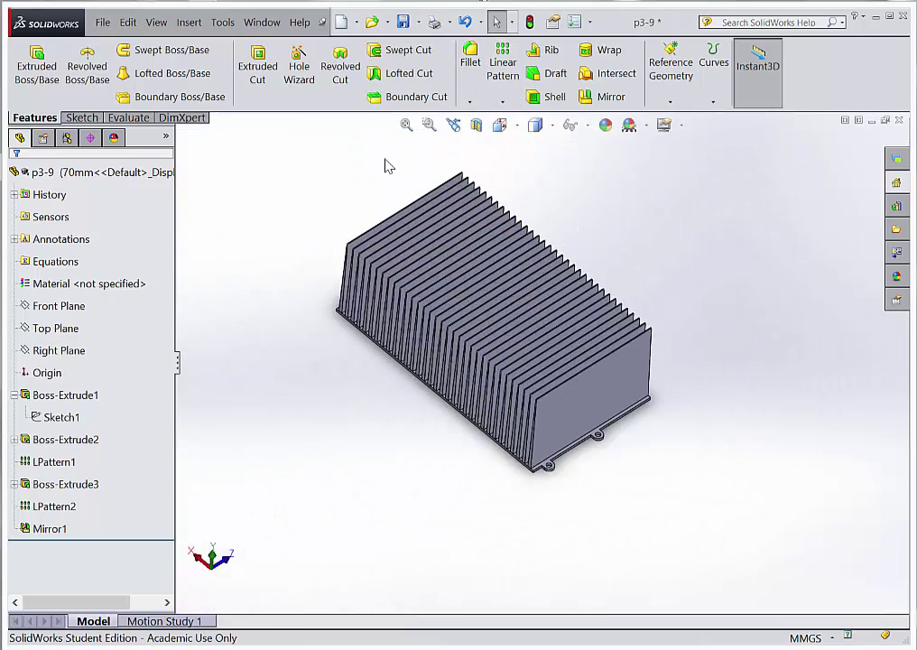
{"action": "middle_click_drag", "start_coordinate": [548, 523], "coordinate": [494, 457]}
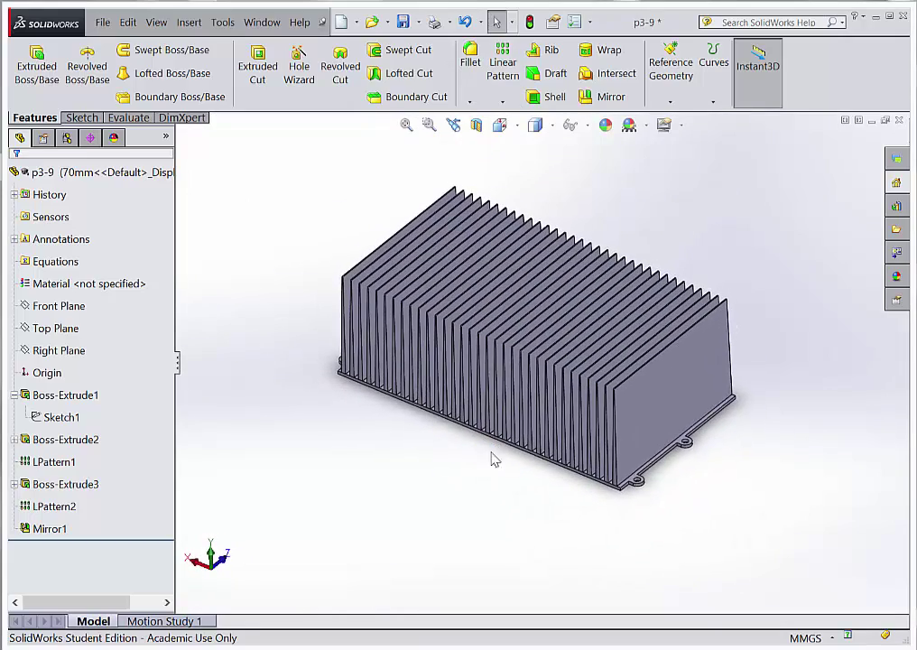
{"action": "scroll", "coordinate": [577, 267], "scroll_direction": "down", "scroll_amount": 2}
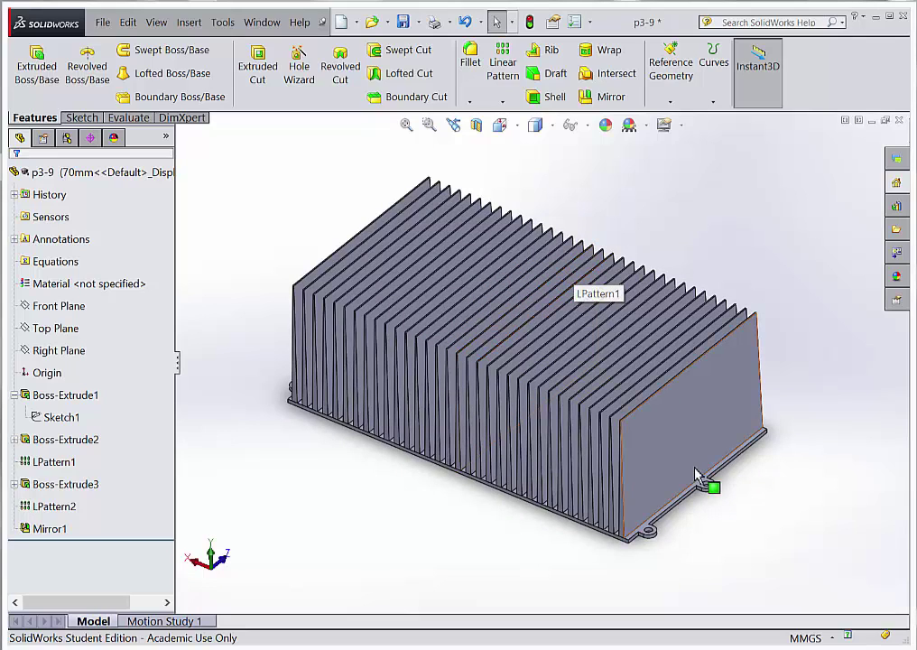
{"action": "left_click", "coordinate": [55, 282]}
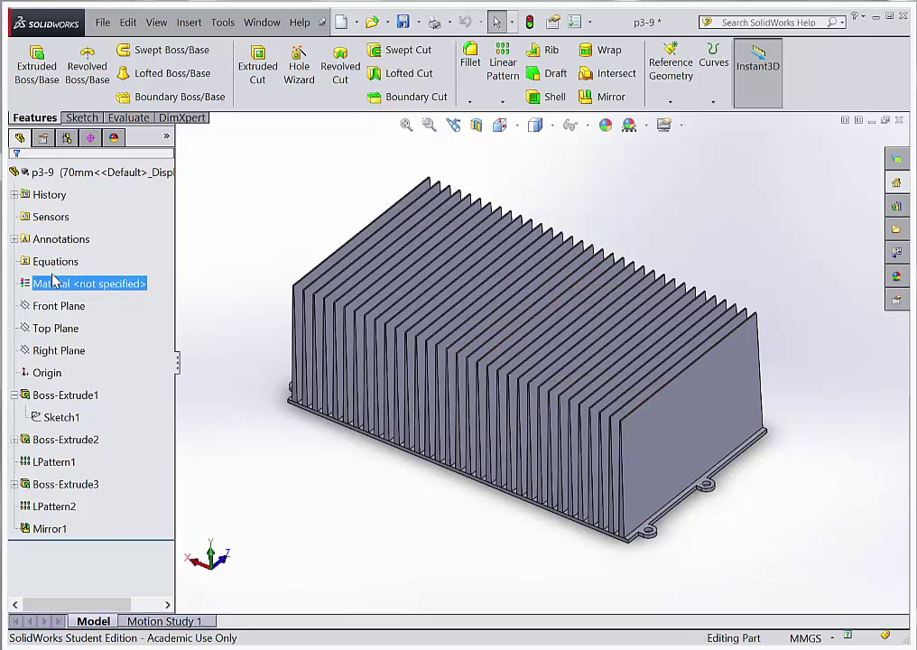
{"action": "key", "text": "Escape"}
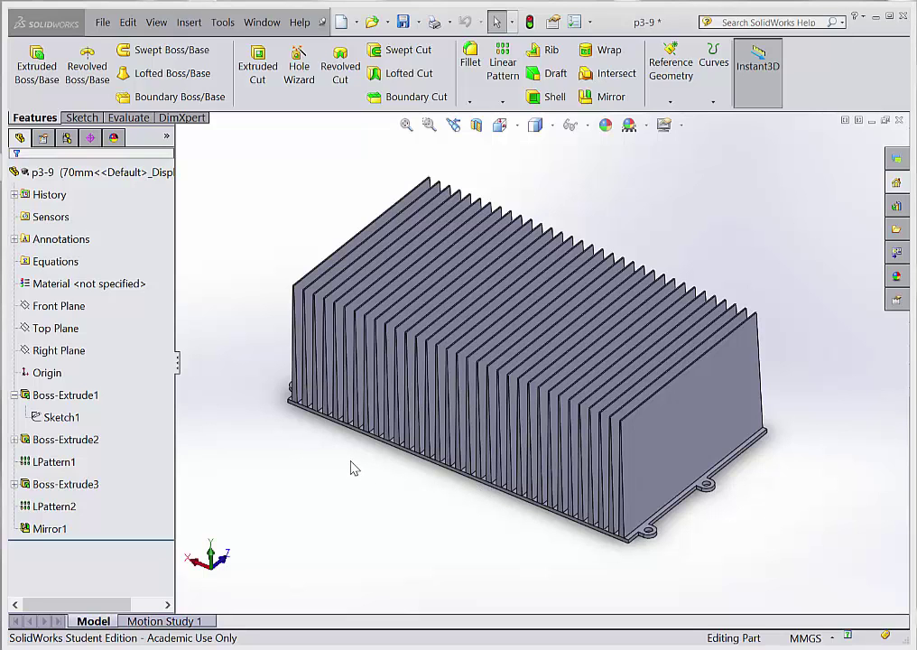
Set the base plate's length, D2@Sketch1, to 120 mm, rebuild the model and check the resized heat sink
{"action": "middle_click_drag", "start_coordinate": [445, 506], "coordinate": [512, 407]}
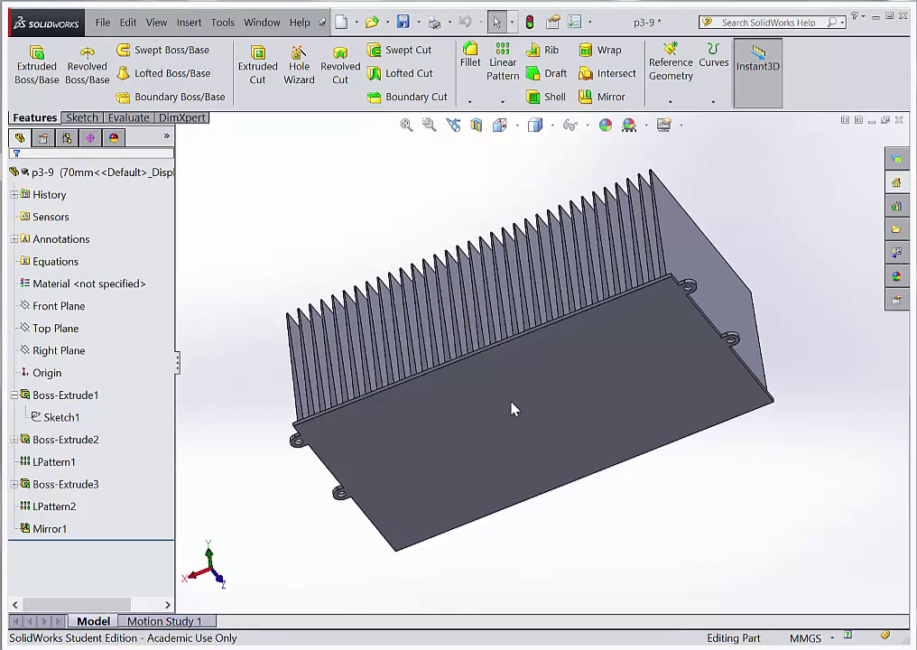
{"action": "left_click", "coordinate": [515, 407]}
{"action": "middle_click_drag", "start_coordinate": [502, 508], "coordinate": [491, 421]}
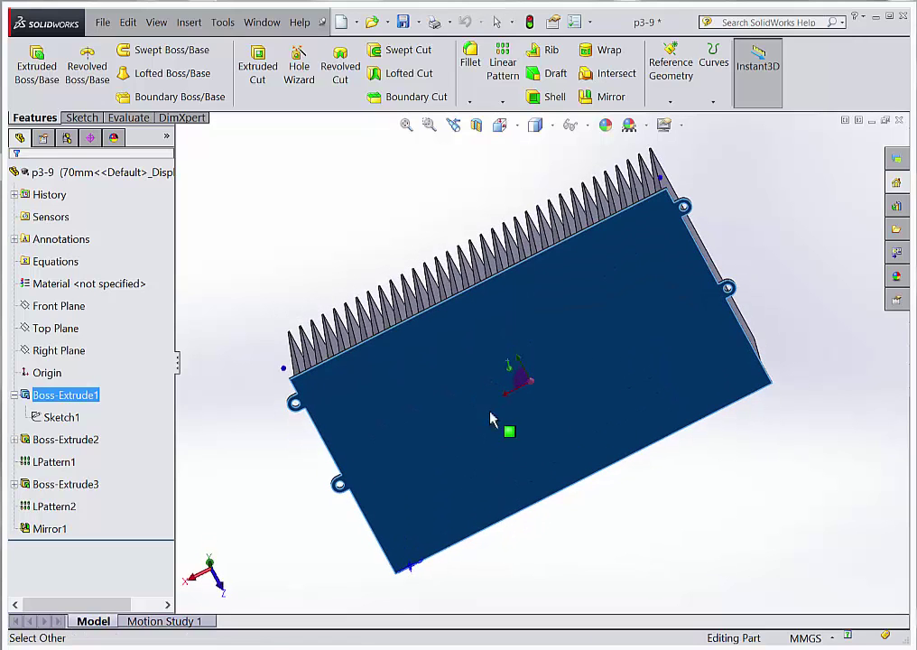
{"action": "left_click", "coordinate": [562, 227]}
{"action": "middle_click_drag", "start_coordinate": [586, 336], "coordinate": [569, 254]}
{"action": "left_click", "coordinate": [572, 262]}
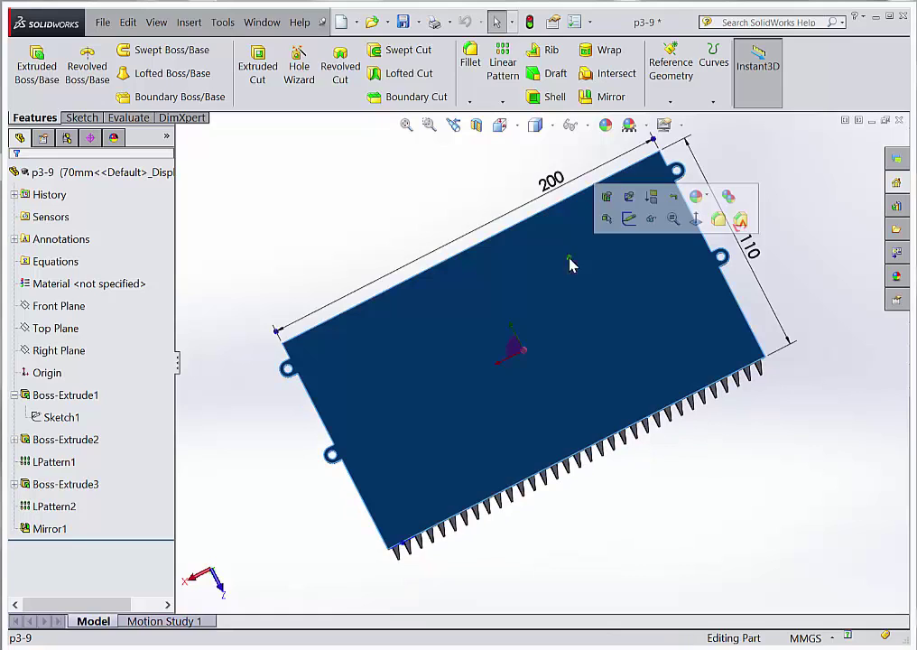
{"action": "double_click", "coordinate": [551, 181]}
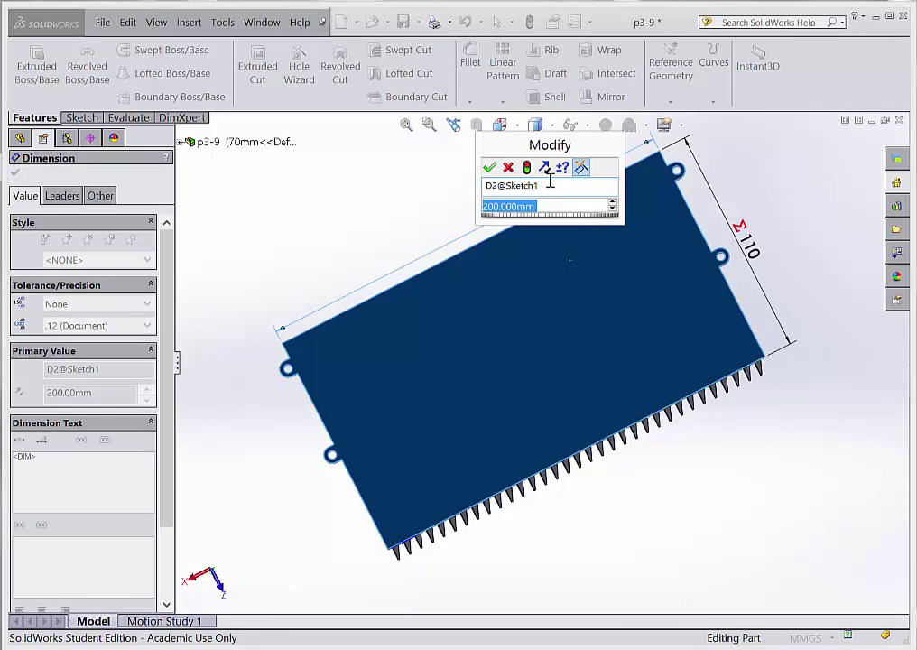
{"action": "type", "text": "120"}
{"action": "key", "text": "Return"}
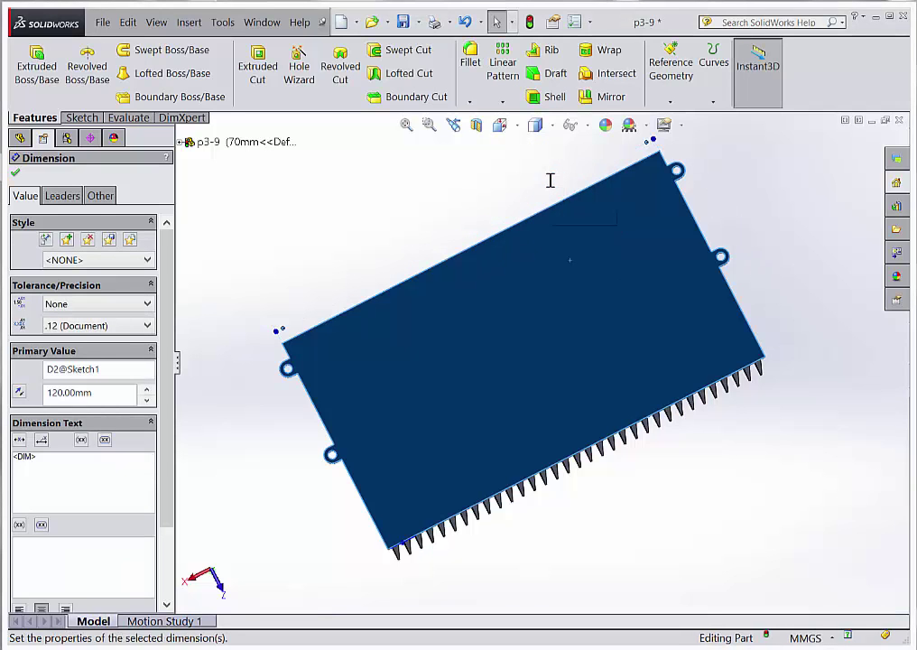
{"action": "left_click", "coordinate": [530, 21]}
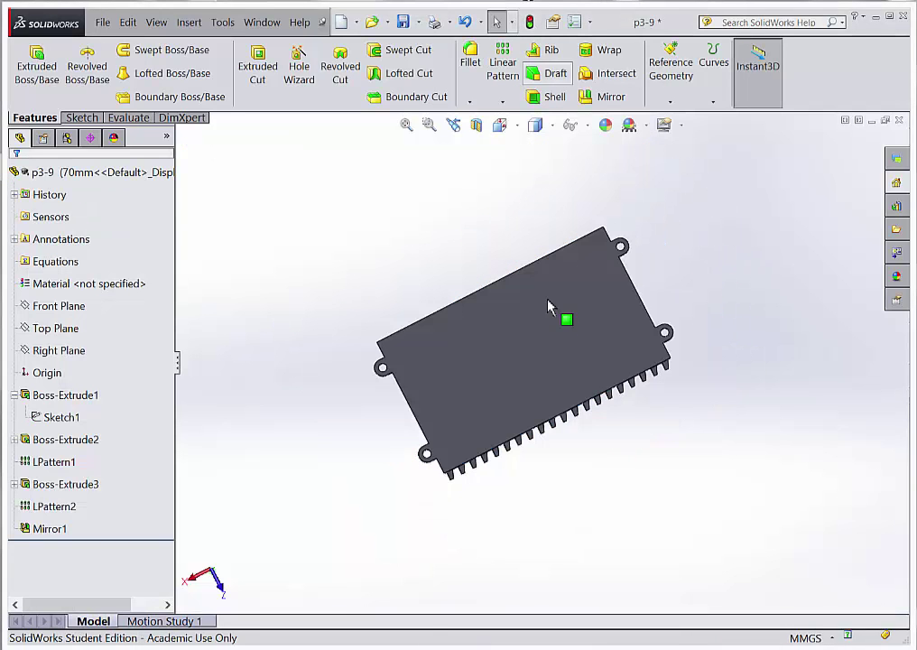
{"action": "middle_click_drag", "start_coordinate": [534, 151], "coordinate": [533, 426]}
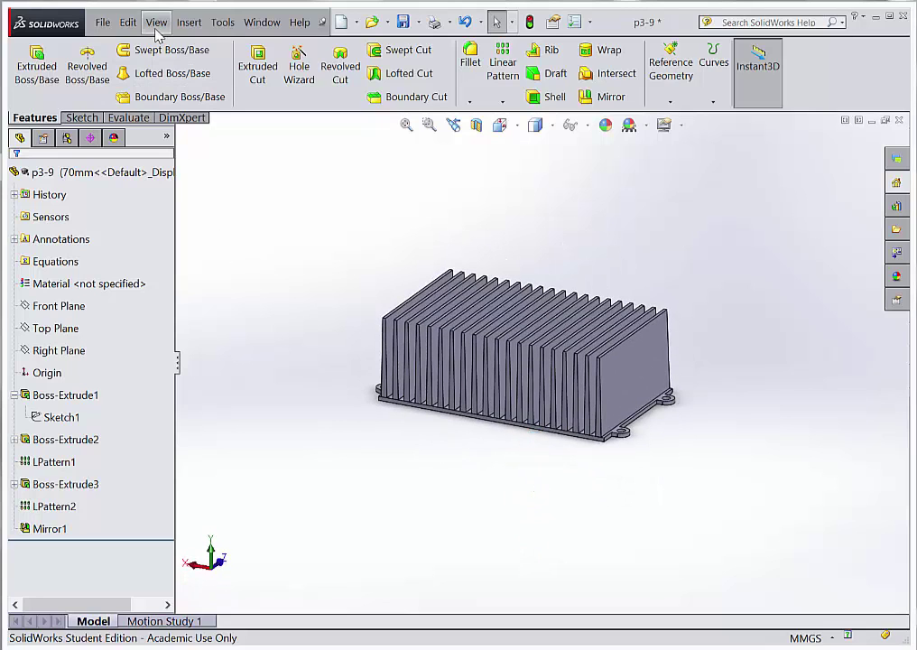
{"action": "scroll", "coordinate": [544, 320], "scroll_direction": "down", "scroll_amount": 3}
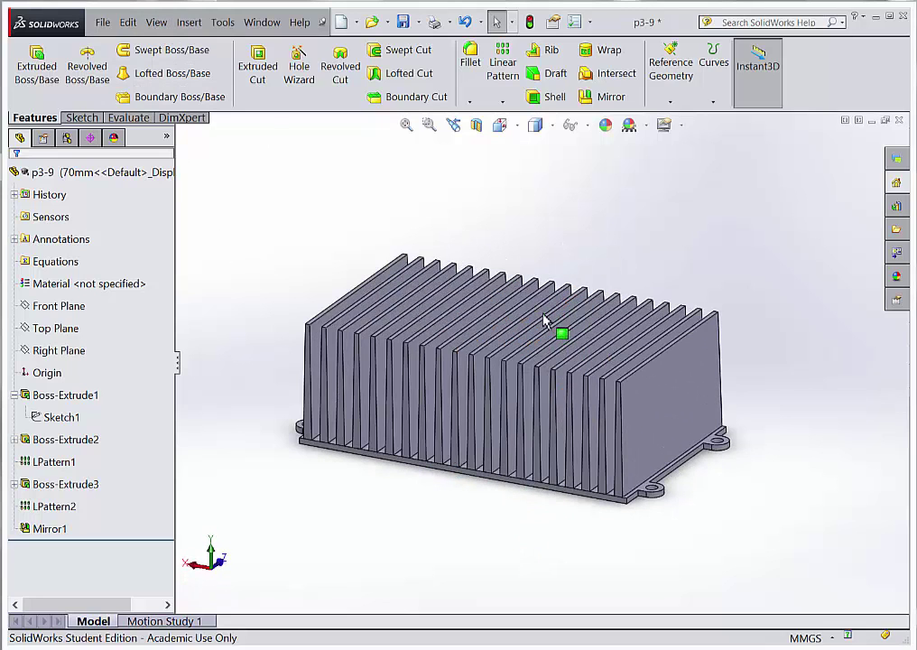
Insert an auto-created design table that blocks model edits, with new parameters, new configurations and cell drop-down lists disabled
{"action": "left_click", "coordinate": [188, 23]}
{"action": "mouse_move", "coordinate": [242, 641]}
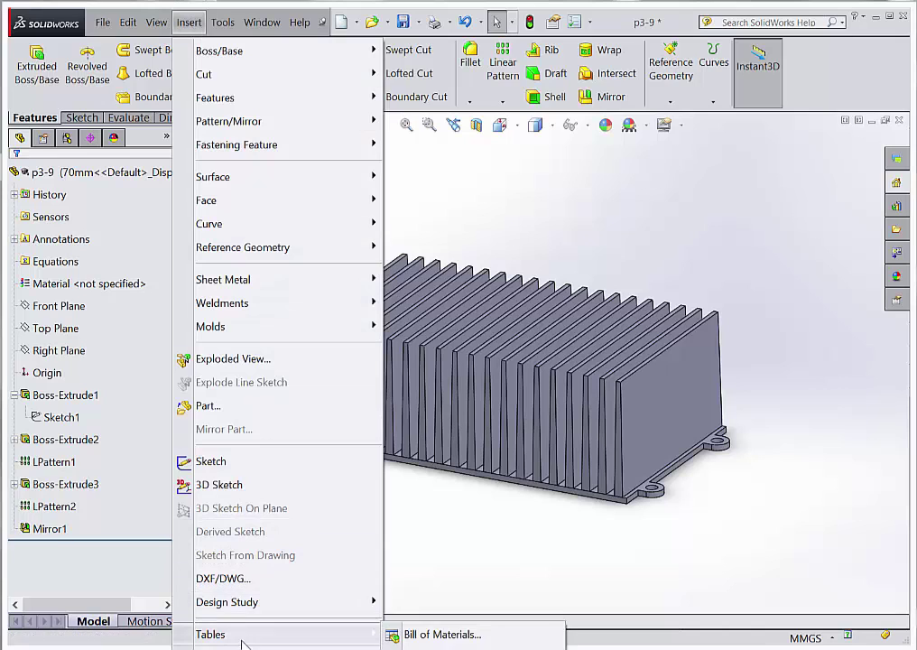
{"action": "left_click", "coordinate": [434, 647]}
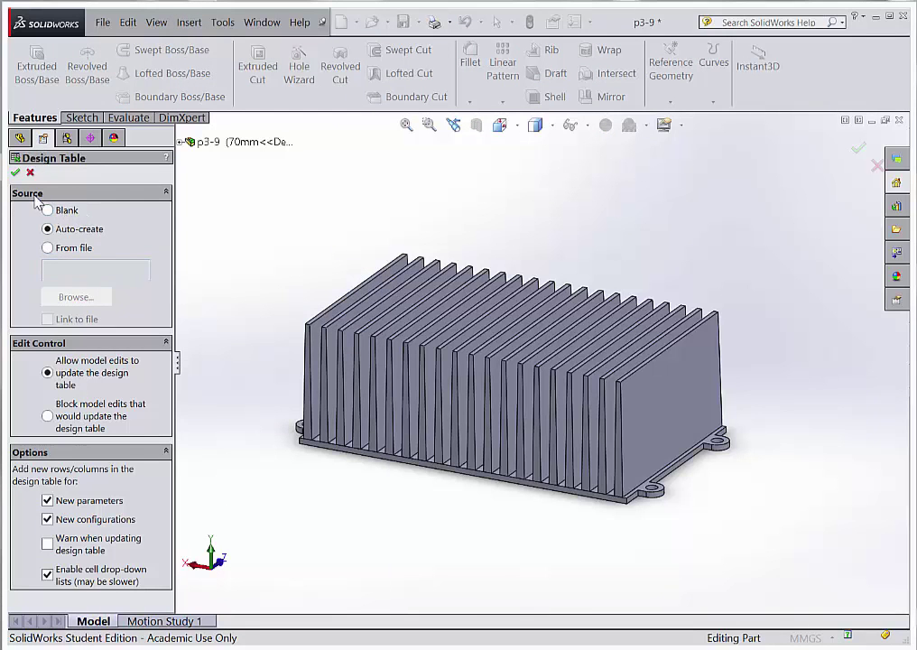
{"action": "left_click", "coordinate": [56, 577]}
{"action": "left_click", "coordinate": [49, 417]}
{"action": "left_click", "coordinate": [15, 173]}
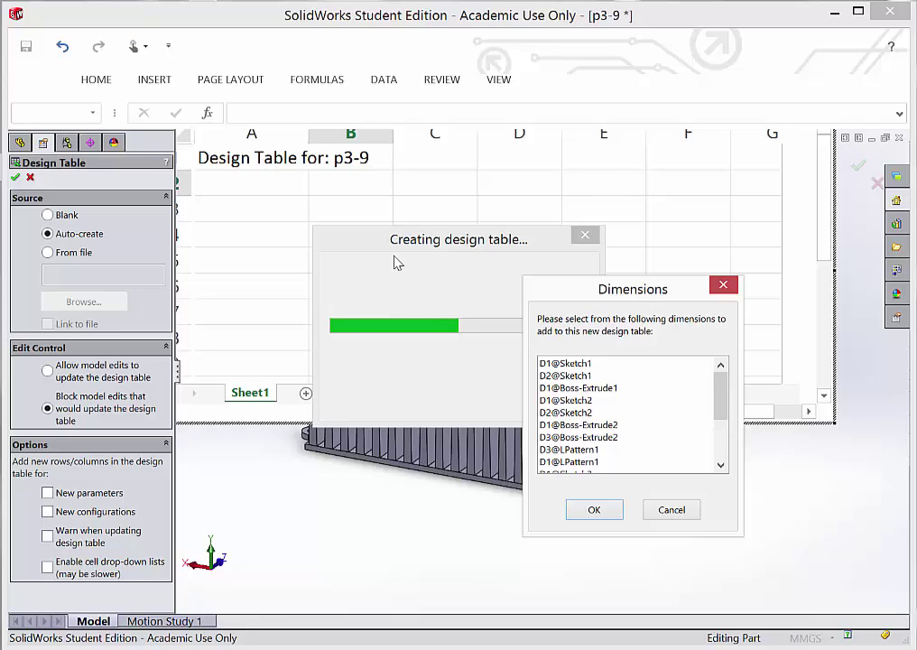
Add all listed dimensions, from D1@Sketch1 through D1@LPattern2, to the new design table
{"action": "left_click", "coordinate": [597, 366]}
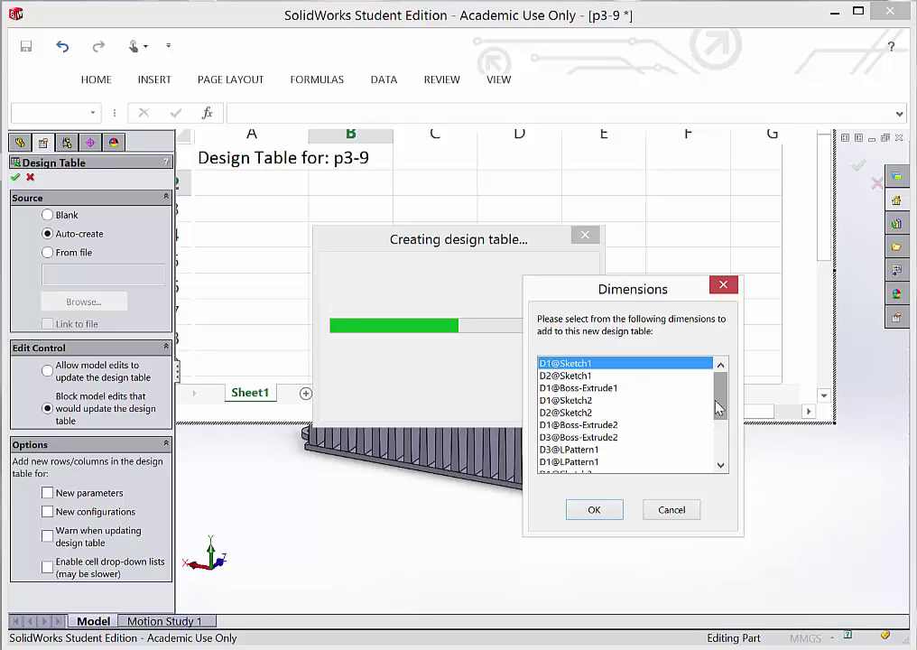
{"action": "left_click_drag", "start_coordinate": [721, 409], "coordinate": [733, 464]}
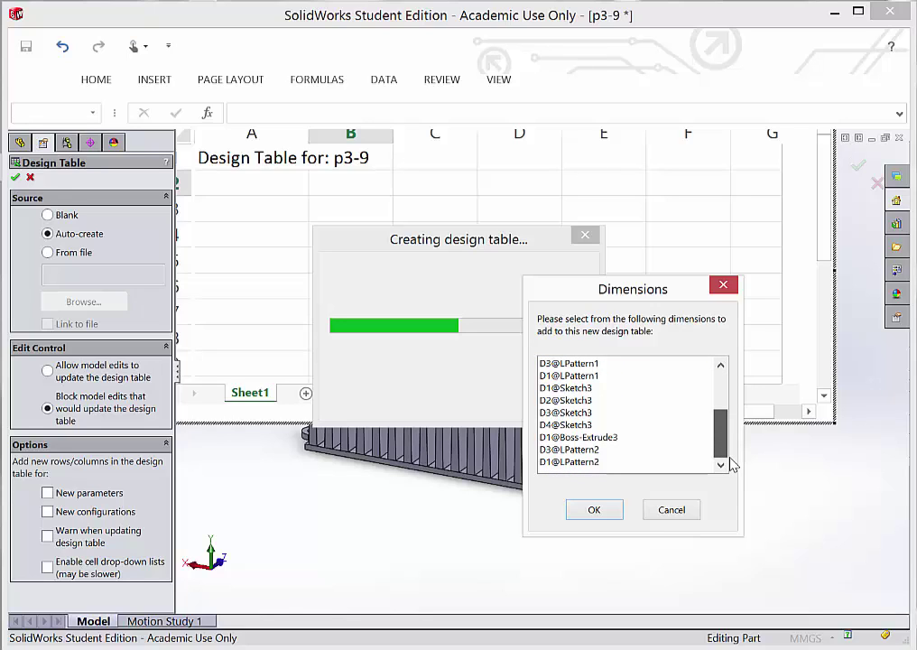
{"action": "left_click", "coordinate": [668, 463], "text": "shift"}
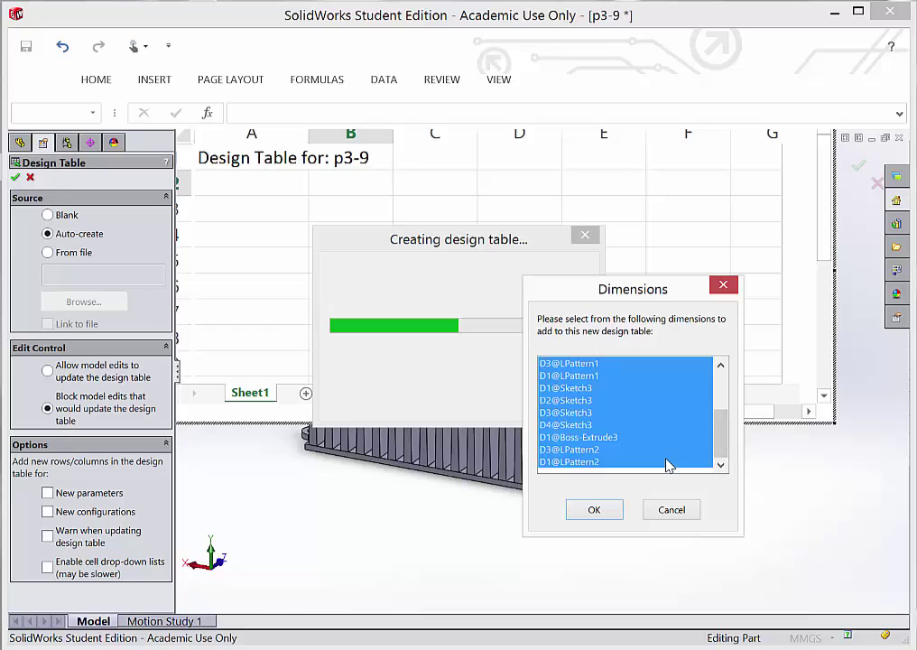
{"action": "left_click", "coordinate": [603, 511]}
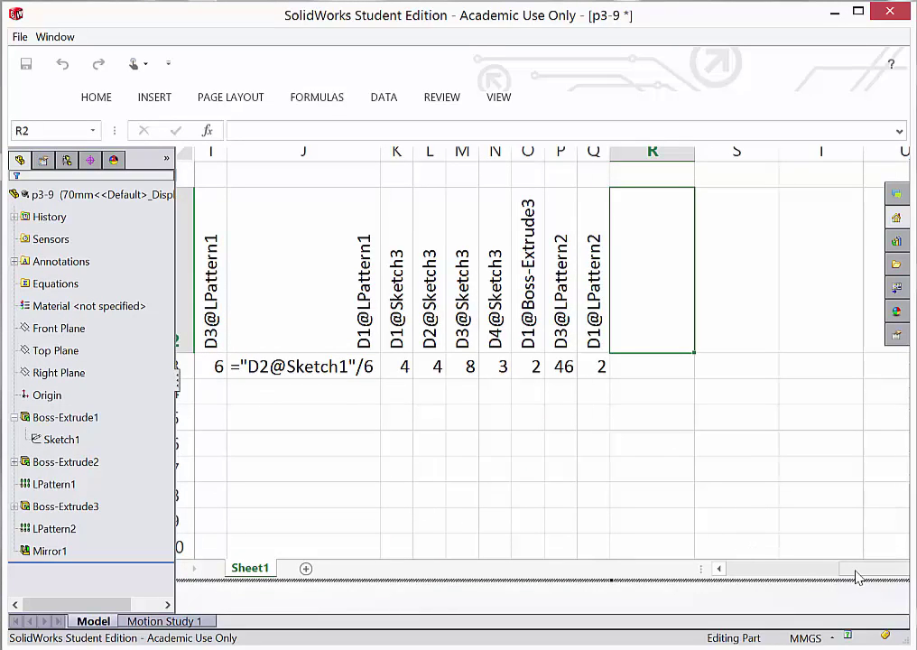
Add two configurations below 70mm in the design table by entering 90mm in A4 and 110mm in A5
{"action": "left_click_drag", "start_coordinate": [855, 575], "coordinate": [708, 583]}
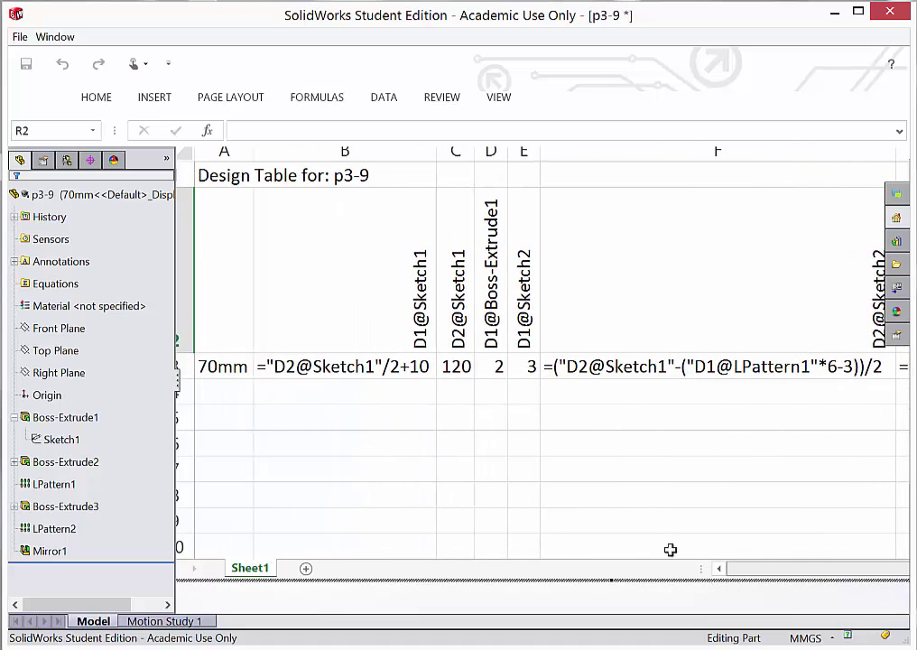
{"action": "left_click", "coordinate": [803, 575]}
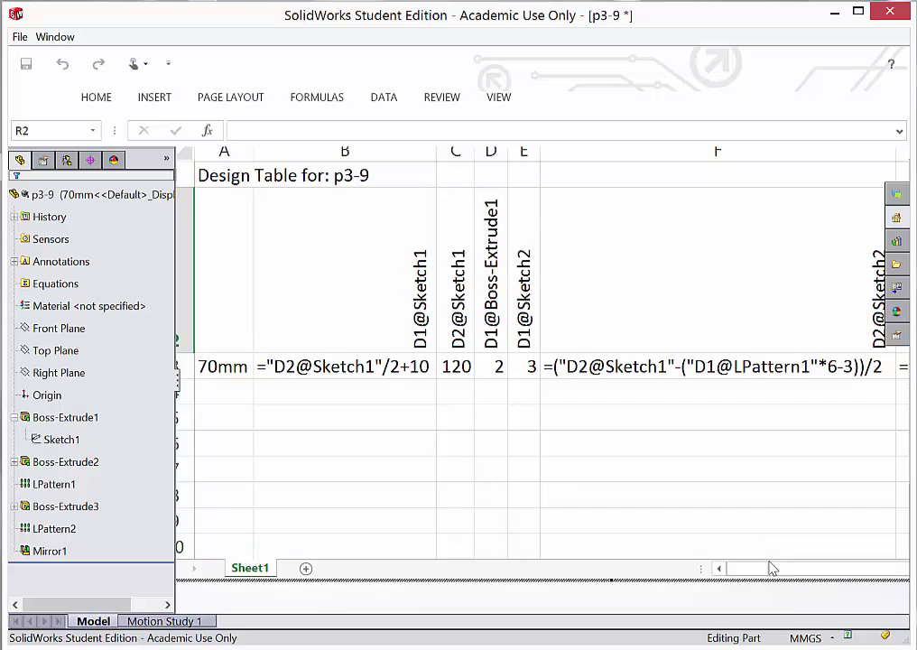
{"action": "left_click_drag", "start_coordinate": [778, 568], "coordinate": [900, 568]}
{"action": "left_click_drag", "start_coordinate": [838, 567], "coordinate": [719, 570]}
{"action": "left_click", "coordinate": [221, 393]}
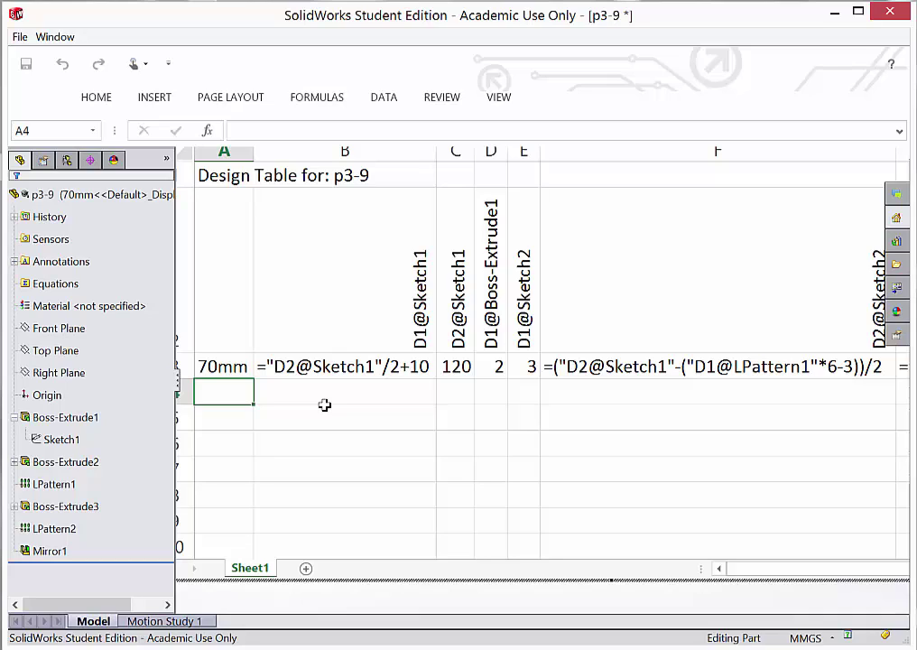
{"action": "double_click", "coordinate": [229, 393]}
{"action": "type", "text": "90mm"}
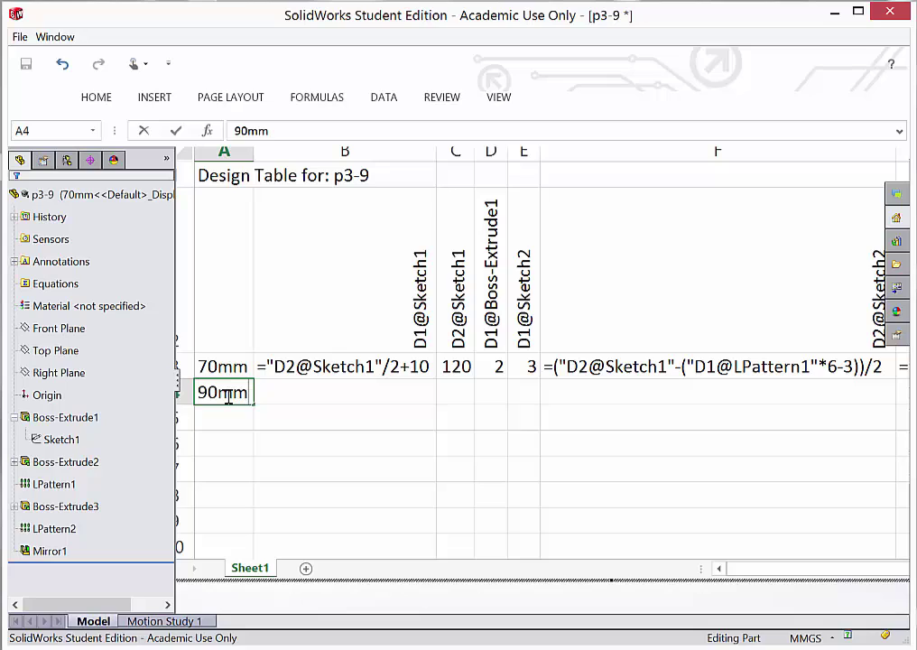
{"action": "key", "text": "Return"}
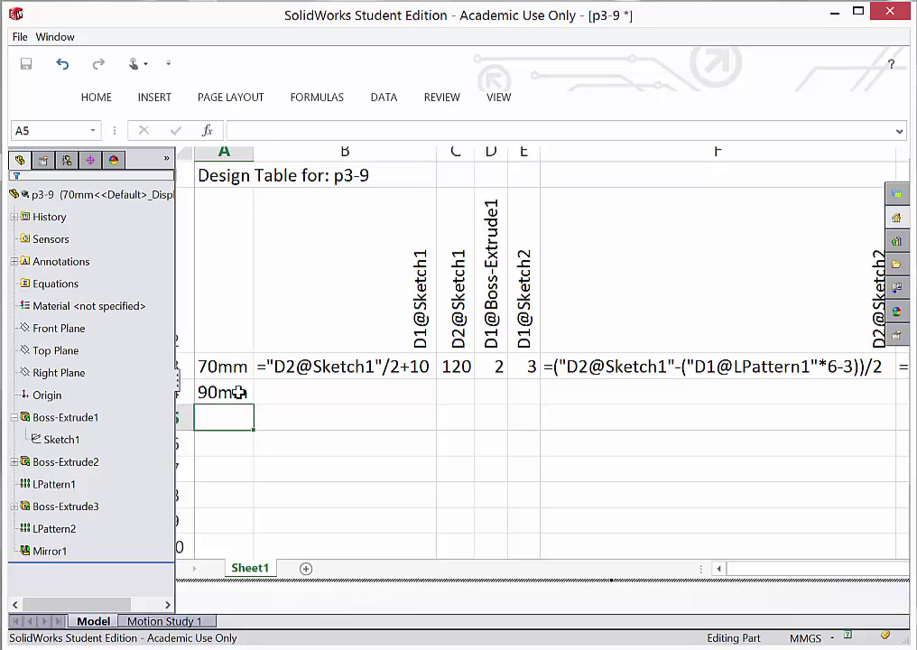
{"action": "type", "text": "110"}
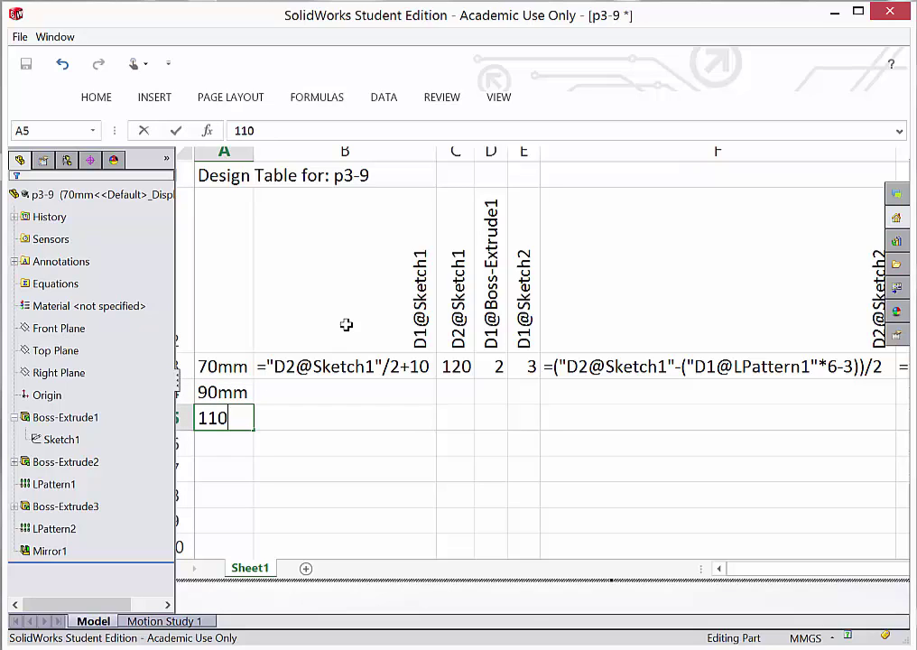
{"action": "type", "text": "mm"}
{"action": "key", "text": "Return"}
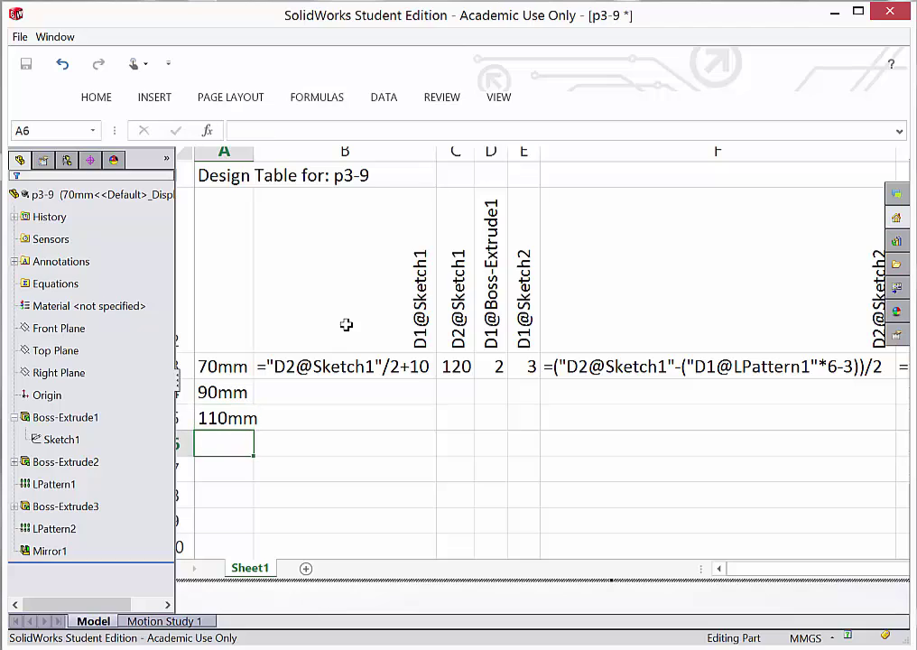
Fill the 70mm row's values and equations in B3:Q3 down into the 90mm and 110mm rows of the design table
{"action": "left_click_drag", "start_coordinate": [289, 366], "coordinate": [767, 409]}
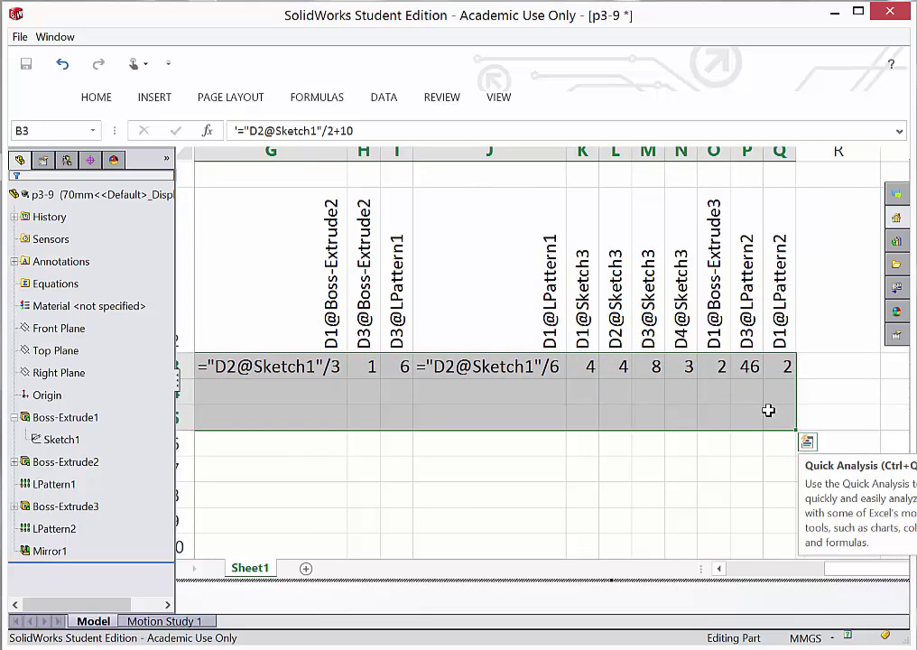
{"action": "key", "text": "ctrl+d"}
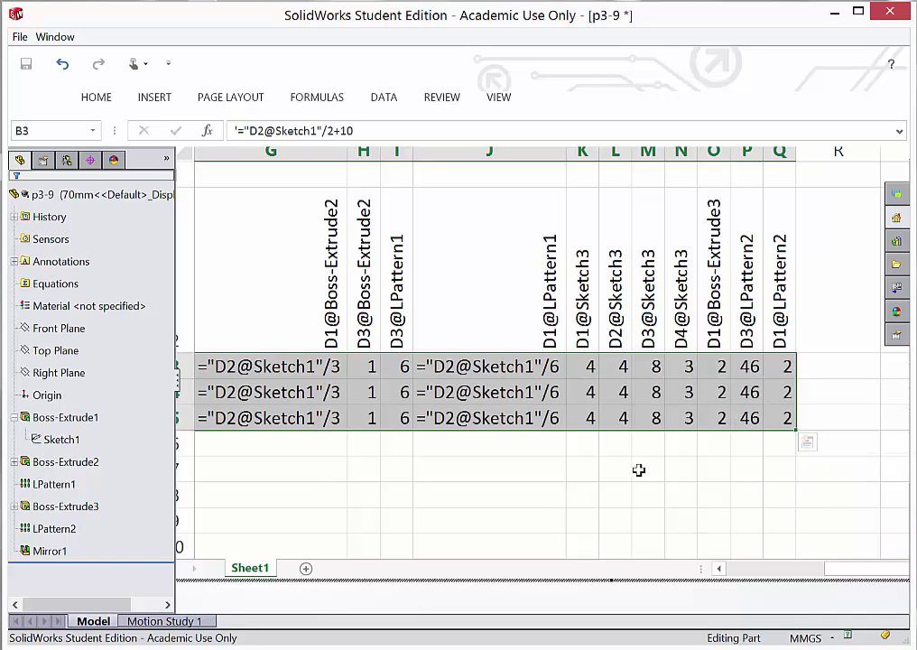
{"action": "left_click_drag", "start_coordinate": [848, 575], "coordinate": [685, 573]}
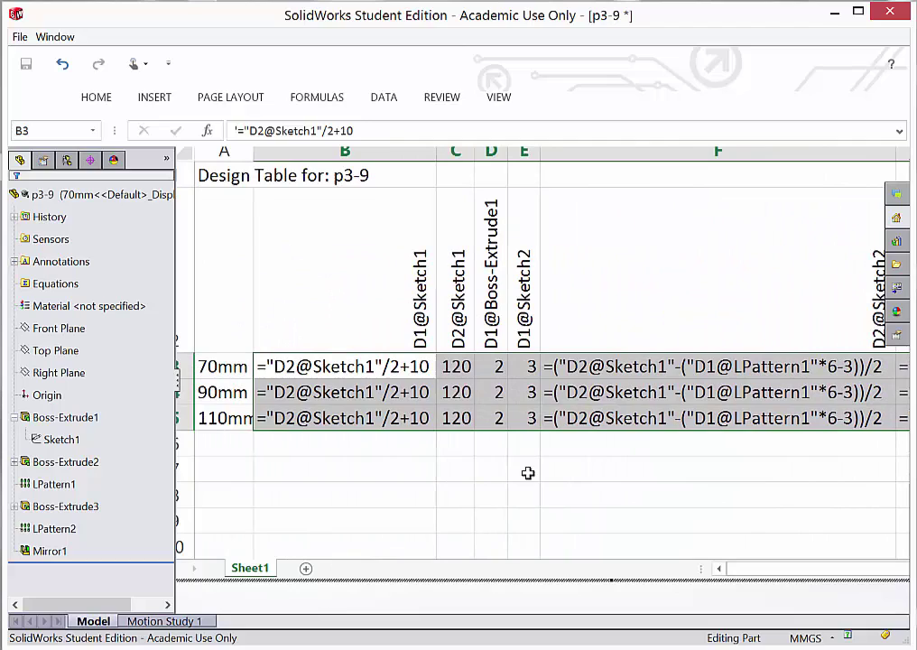
{"action": "left_click", "coordinate": [465, 463]}
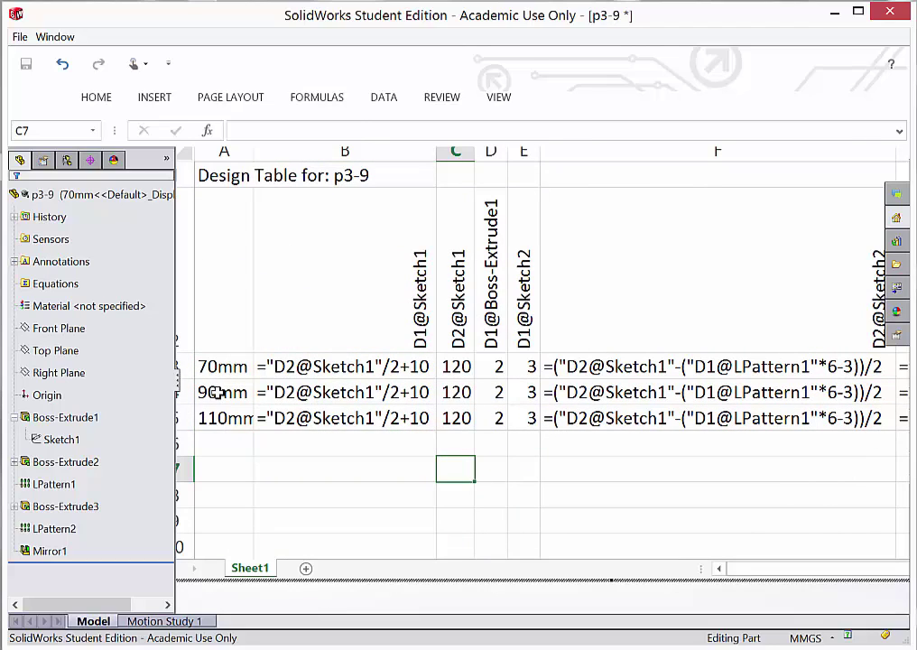
Set the base length in column C to 160 for 90mm and 200 for 110mm, and exit the design table
{"action": "left_click", "coordinate": [451, 392]}
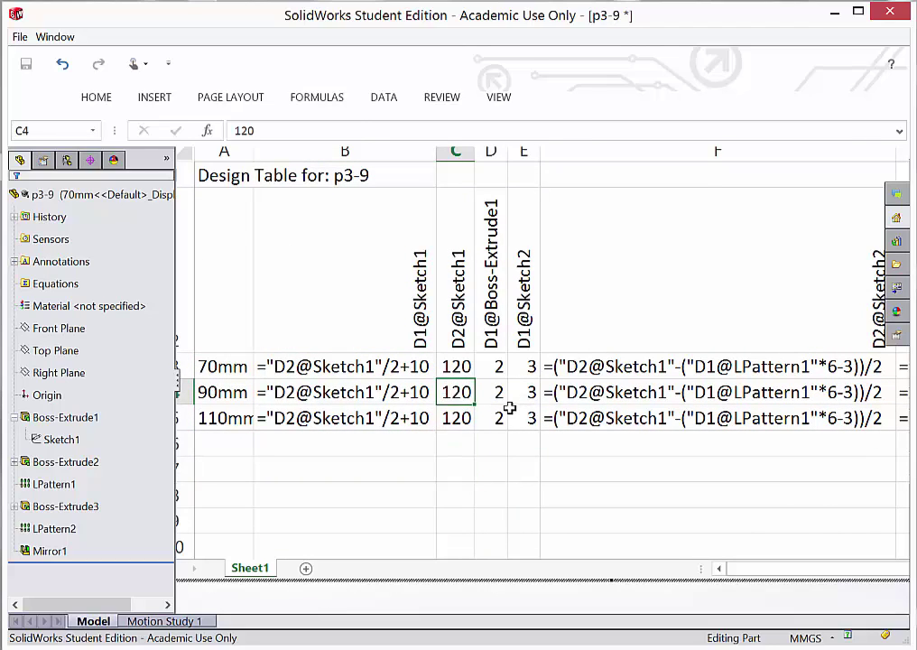
{"action": "type", "text": "160"}
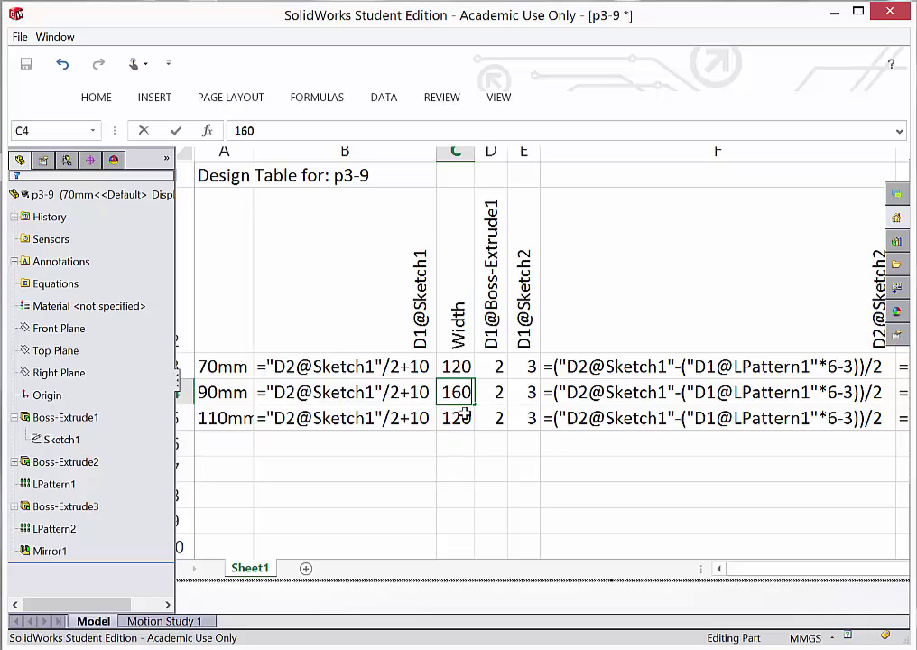
{"action": "key", "text": "Return"}
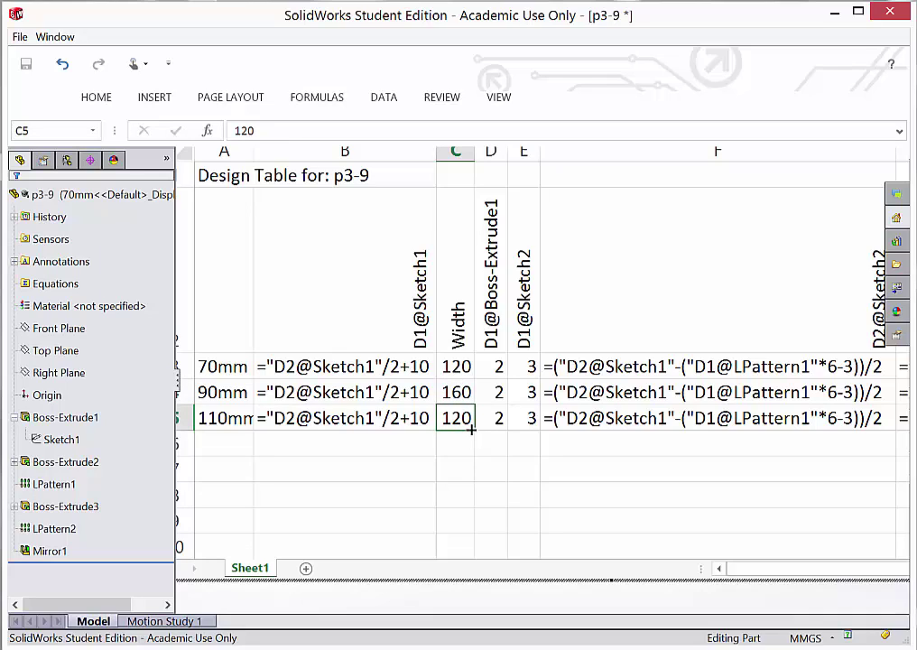
{"action": "type", "text": "200"}
{"action": "key", "text": "Return"}
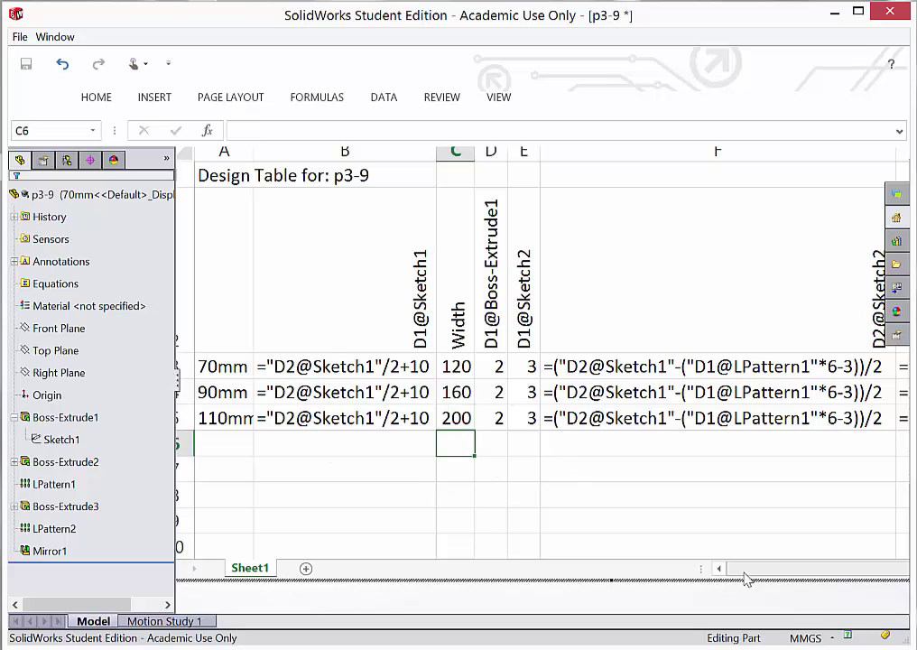
{"action": "left_click_drag", "start_coordinate": [742, 569], "coordinate": [620, 457]}
{"action": "scroll", "coordinate": [616, 457], "scroll_direction": "down", "scroll_amount": 5}
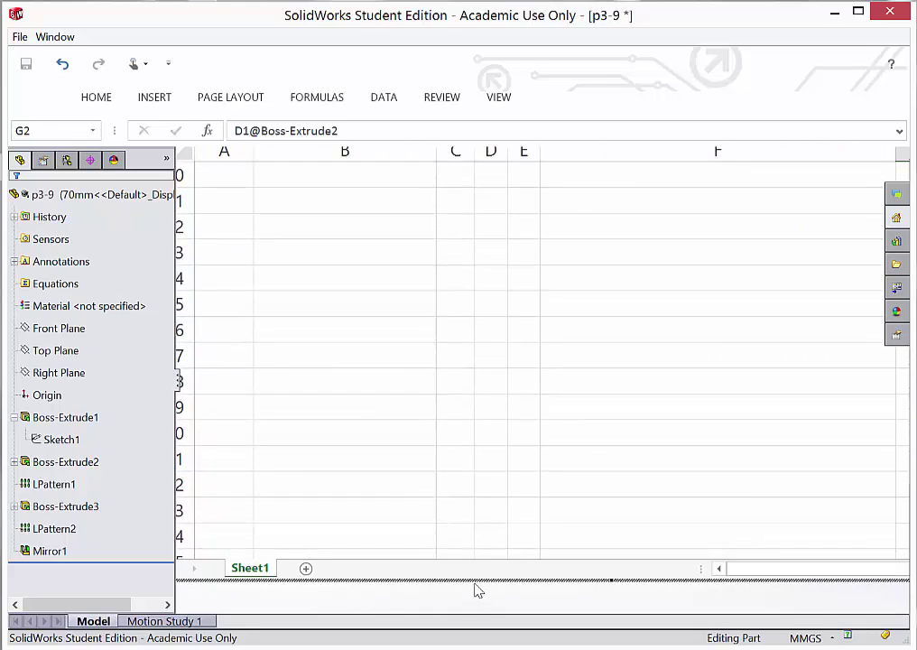
{"action": "left_click", "coordinate": [480, 593]}
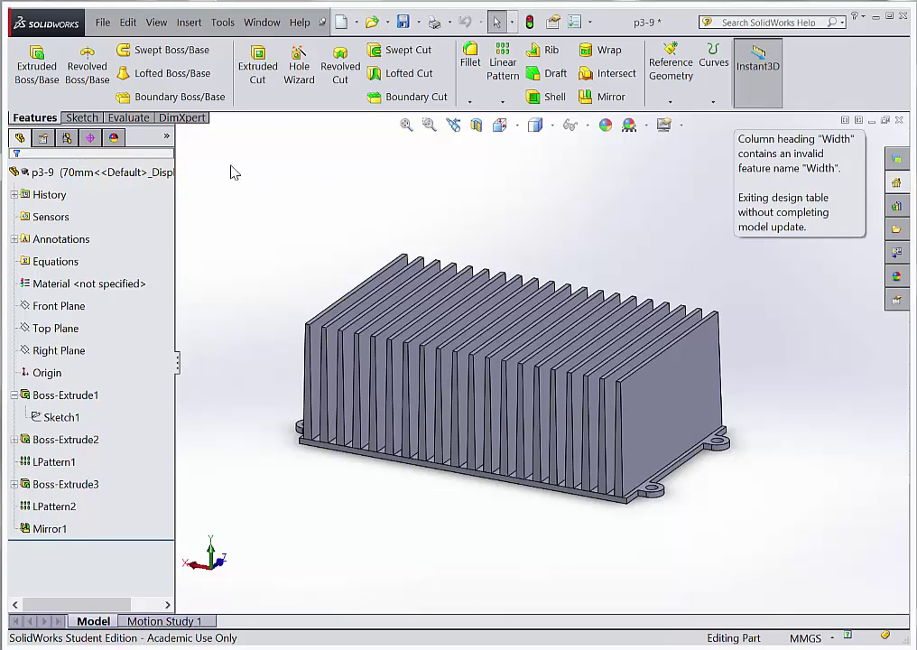
Reopen the embedded design table from the configurations tree, examine its column headings and close it
{"action": "left_click", "coordinate": [65, 138]}
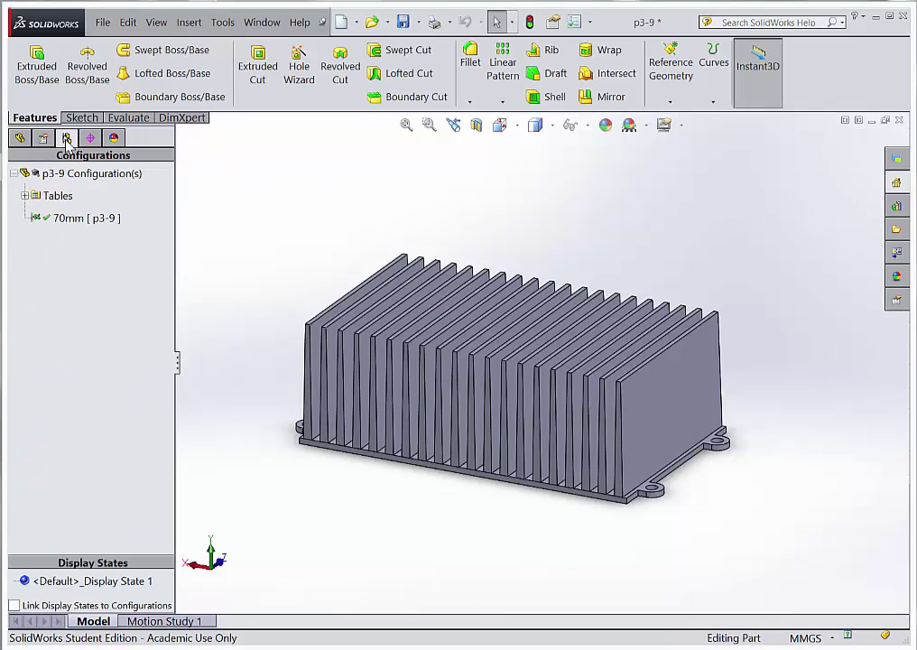
{"action": "left_click", "coordinate": [25, 195]}
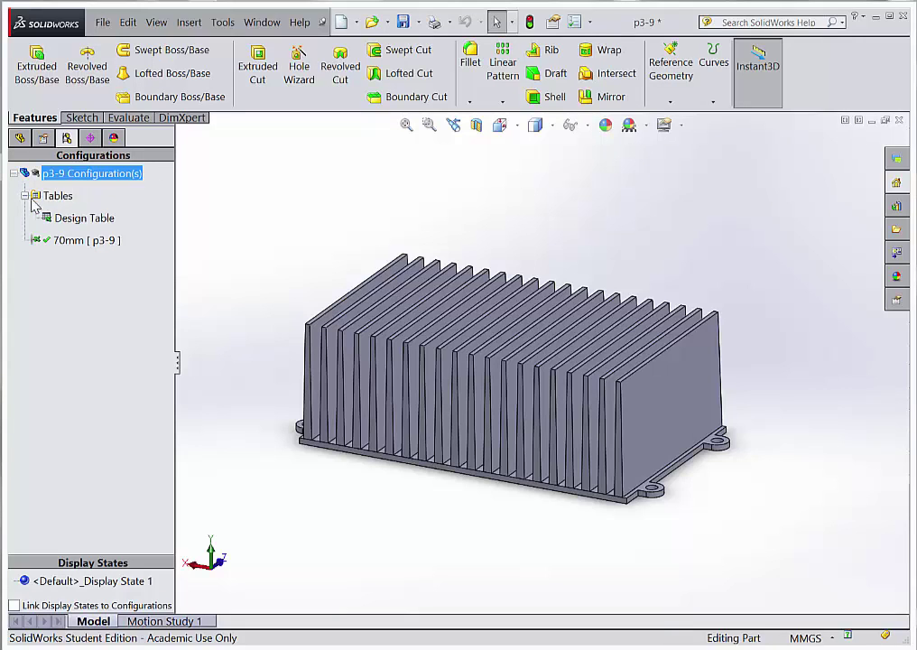
{"action": "left_click", "coordinate": [60, 222]}
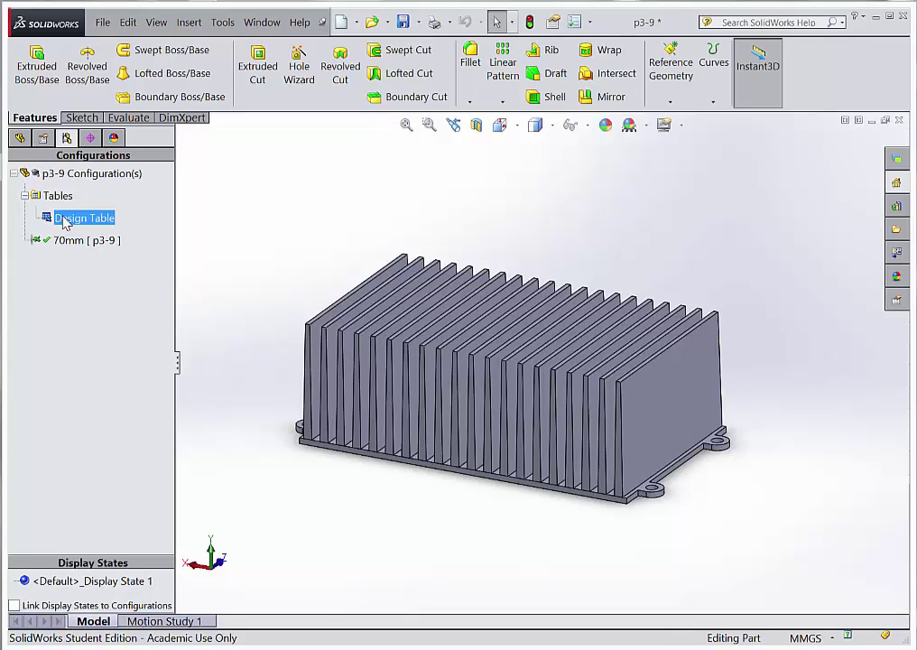
{"action": "right_click", "coordinate": [62, 224]}
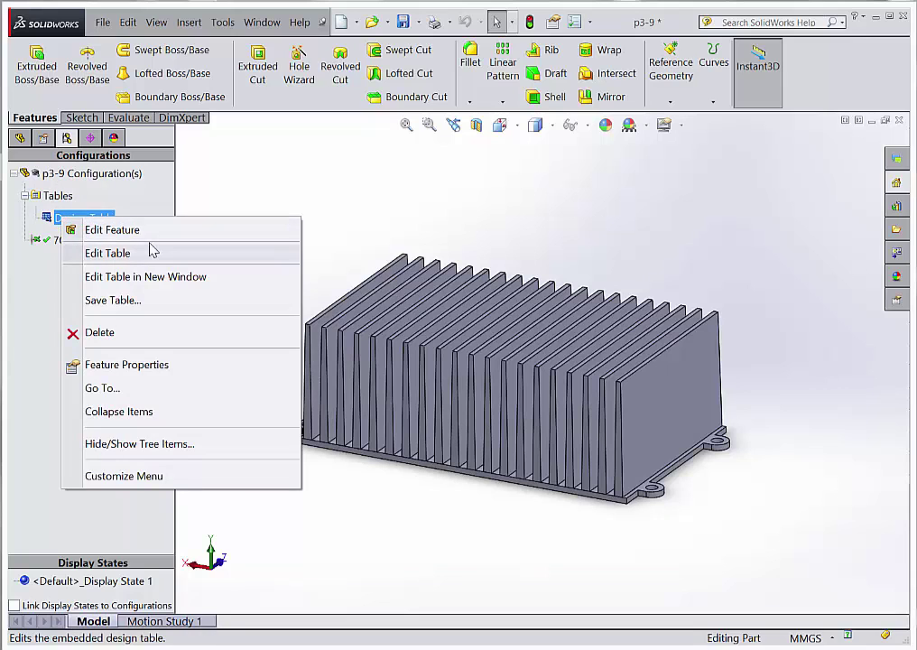
{"action": "left_click", "coordinate": [108, 253]}
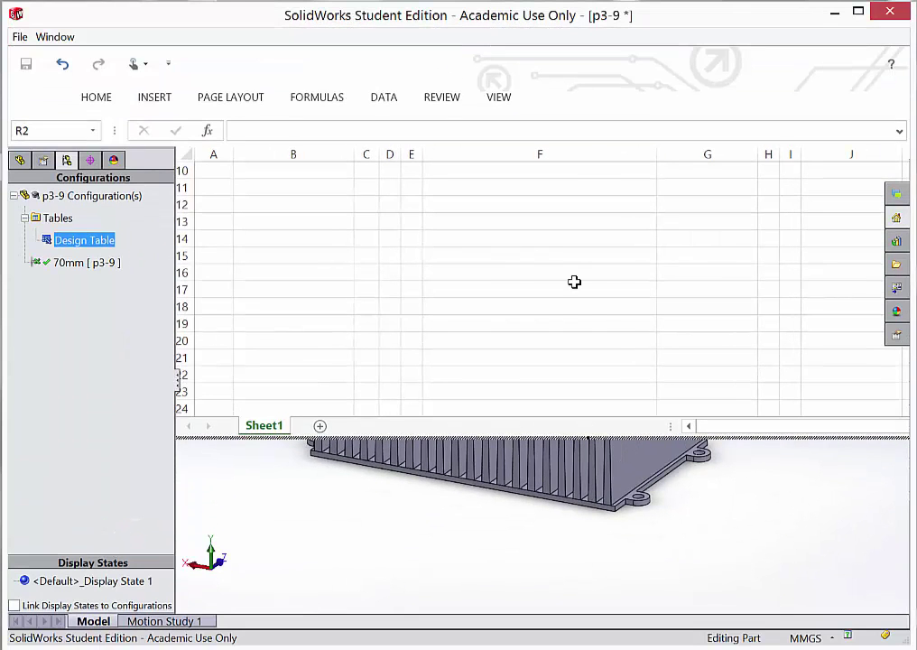
{"action": "scroll", "coordinate": [398, 298], "scroll_direction": "up", "scroll_amount": 3}
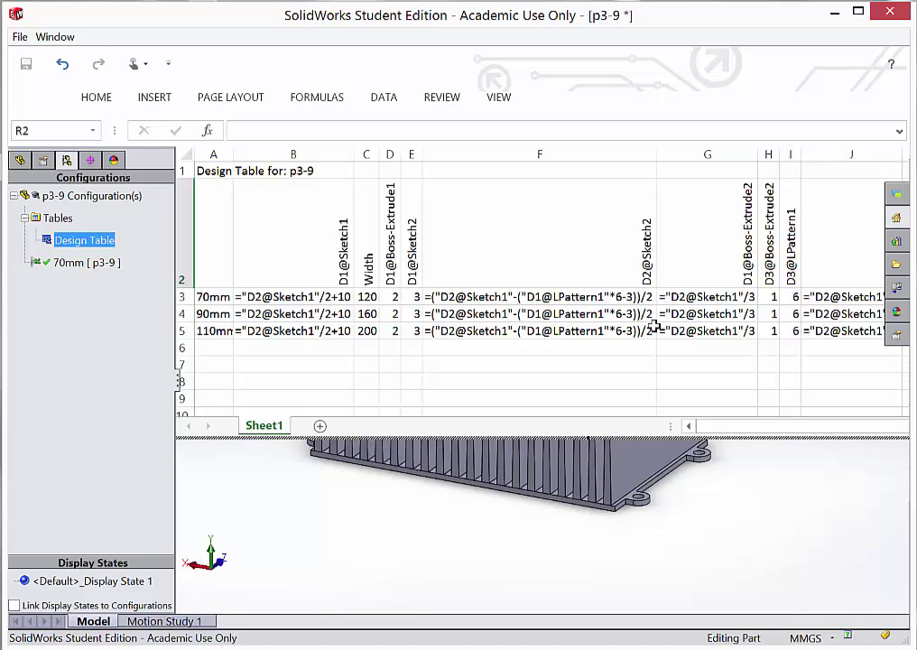
{"action": "left_click", "coordinate": [352, 487]}
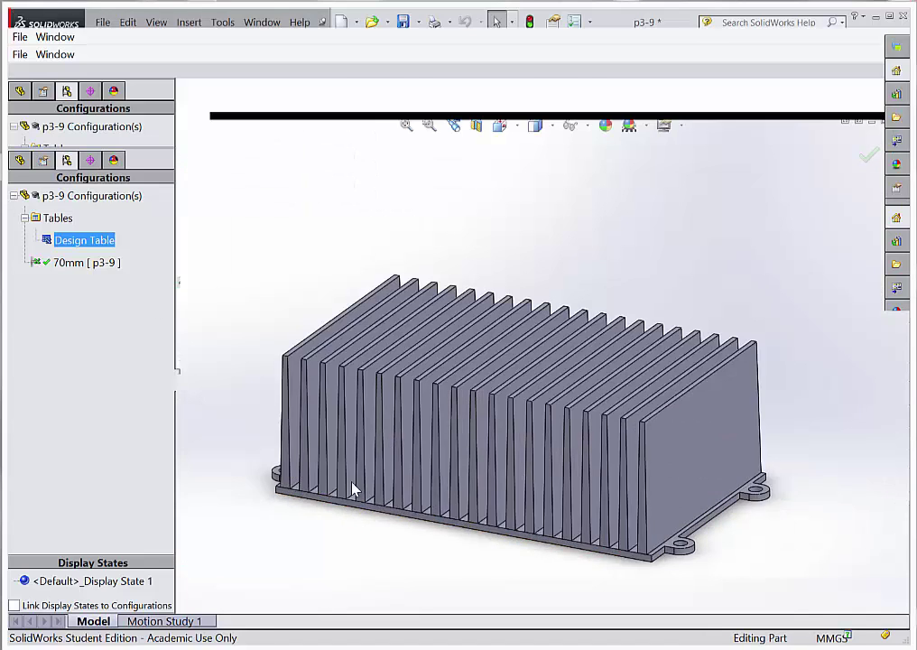
Edit the design table in a new window, replacing the Width heading in C2 with D2@Sketch1, and update the model's configurations
{"action": "left_click", "coordinate": [71, 219]}
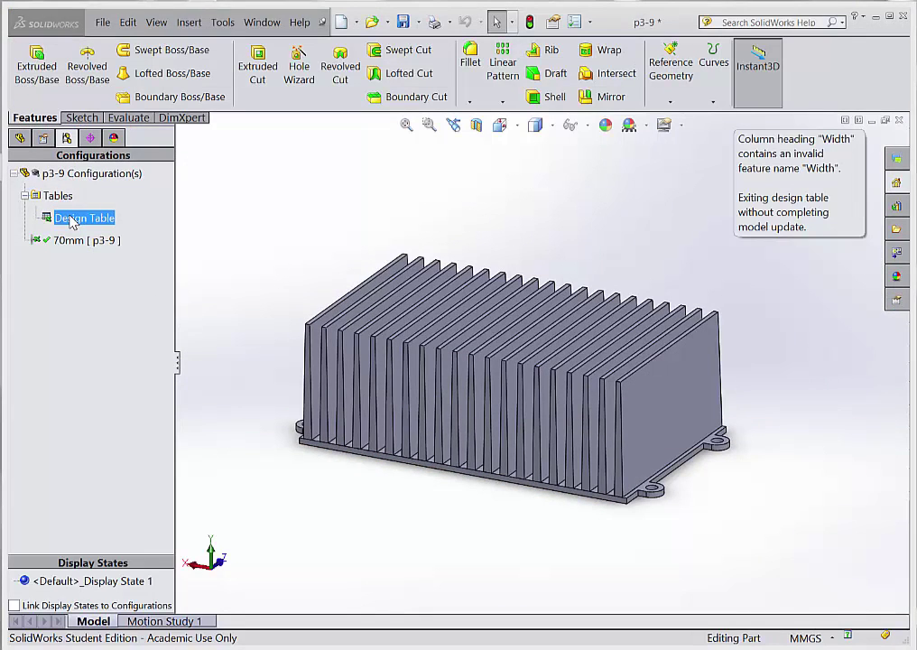
{"action": "right_click", "coordinate": [71, 219]}
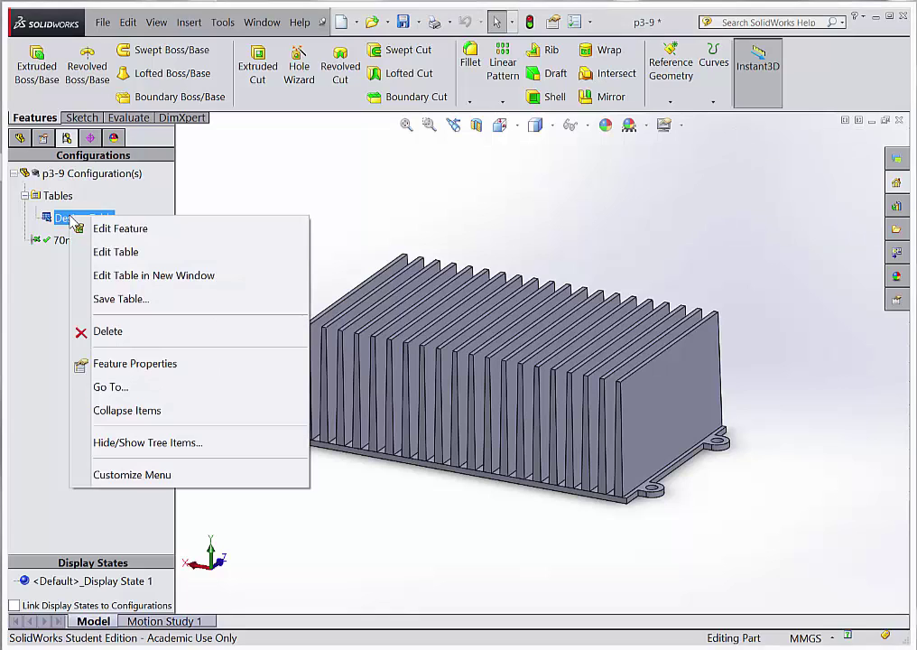
{"action": "left_click", "coordinate": [180, 276]}
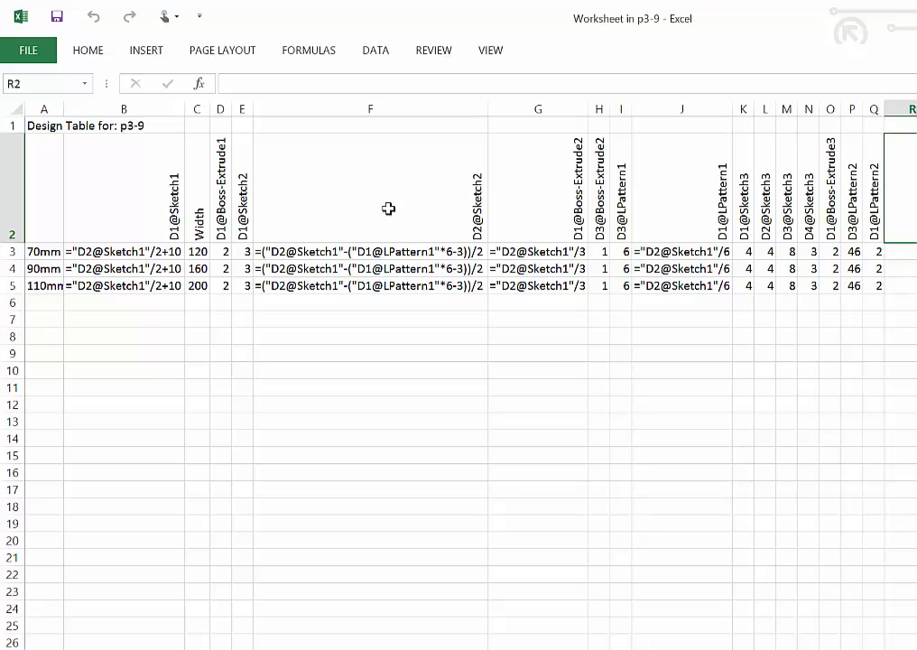
{"action": "left_click", "coordinate": [200, 225]}
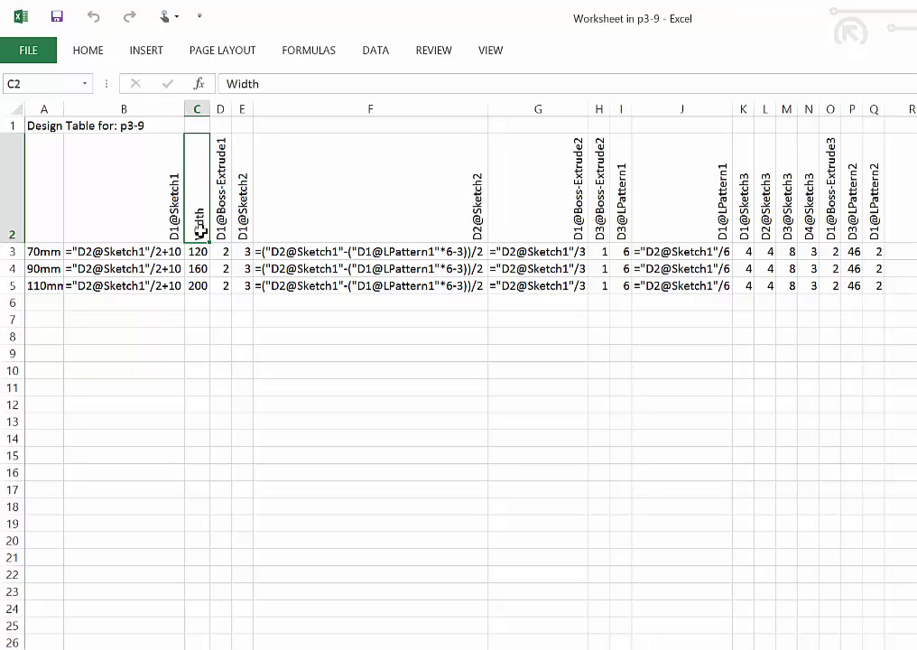
{"action": "type", "text": "D"}
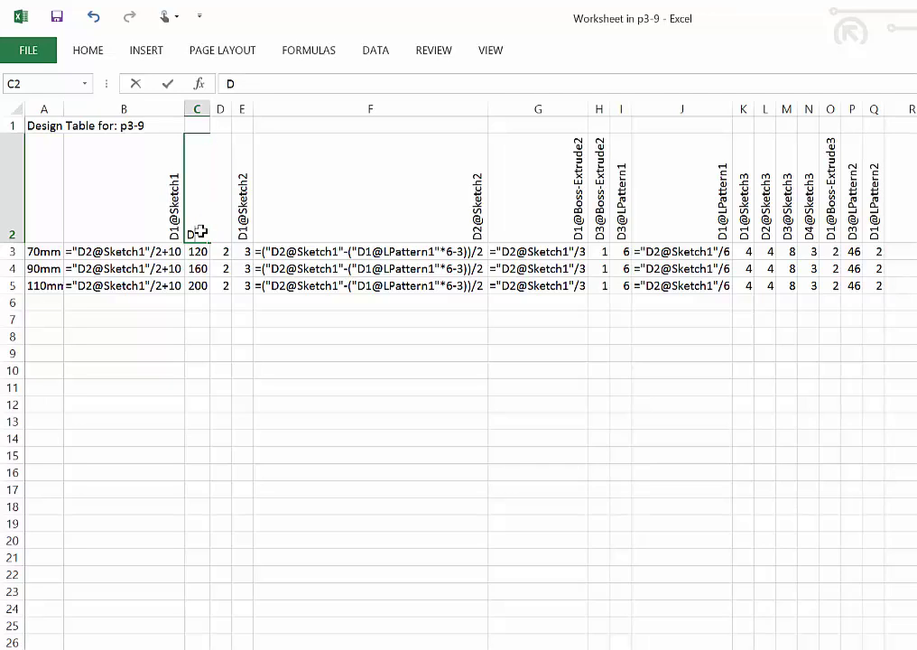
{"action": "type", "text": "2@Sketch"}
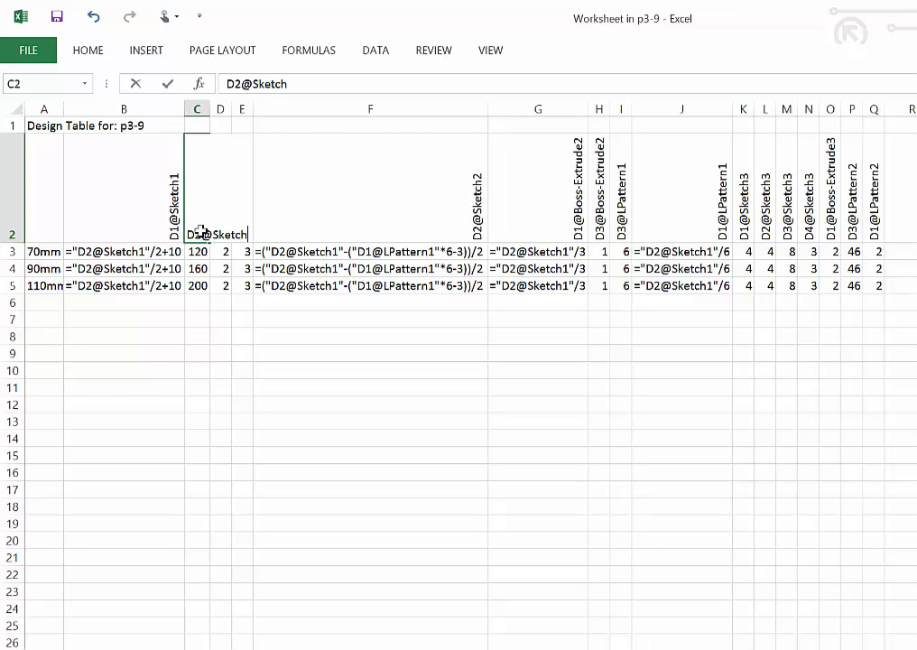
{"action": "type", "text": "1"}
{"action": "key", "text": "Return"}
{"action": "left_click", "coordinate": [199, 237]}
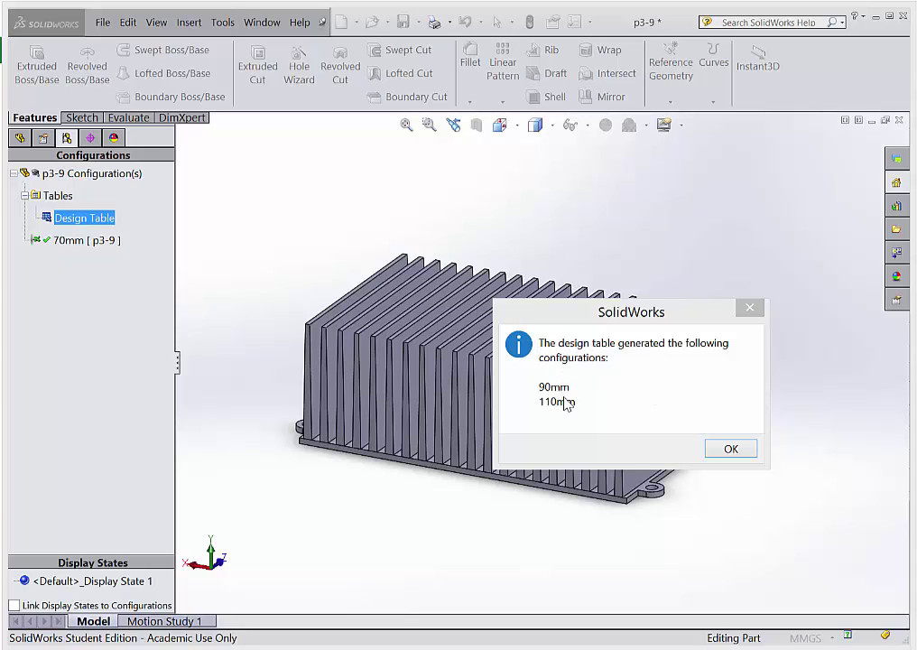
{"action": "left_click", "coordinate": [730, 450]}
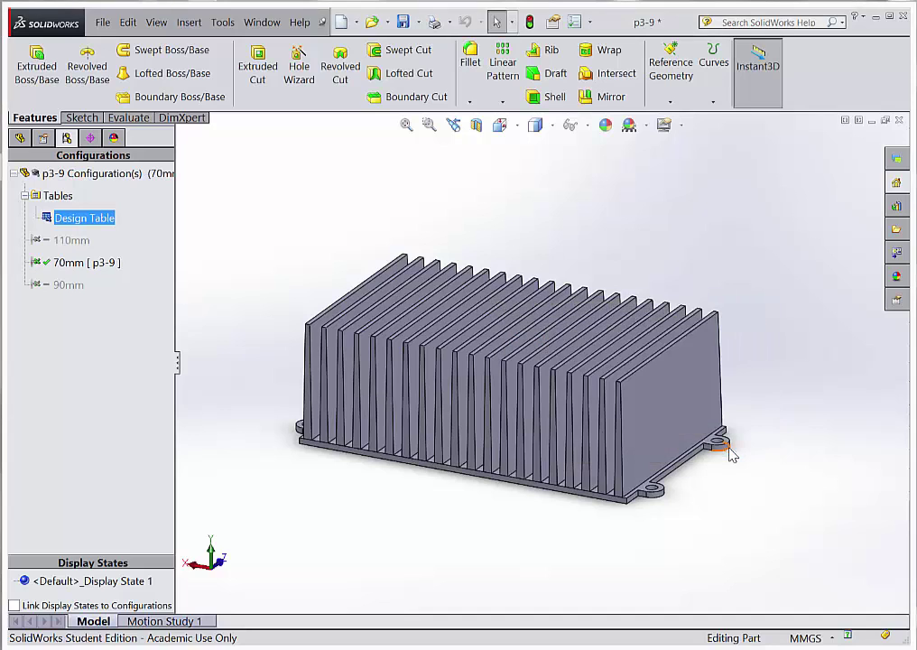
Activate the 90mm, 110mm and 70mm configurations in turn and examine the resized heat sink
{"action": "double_click", "coordinate": [69, 284]}
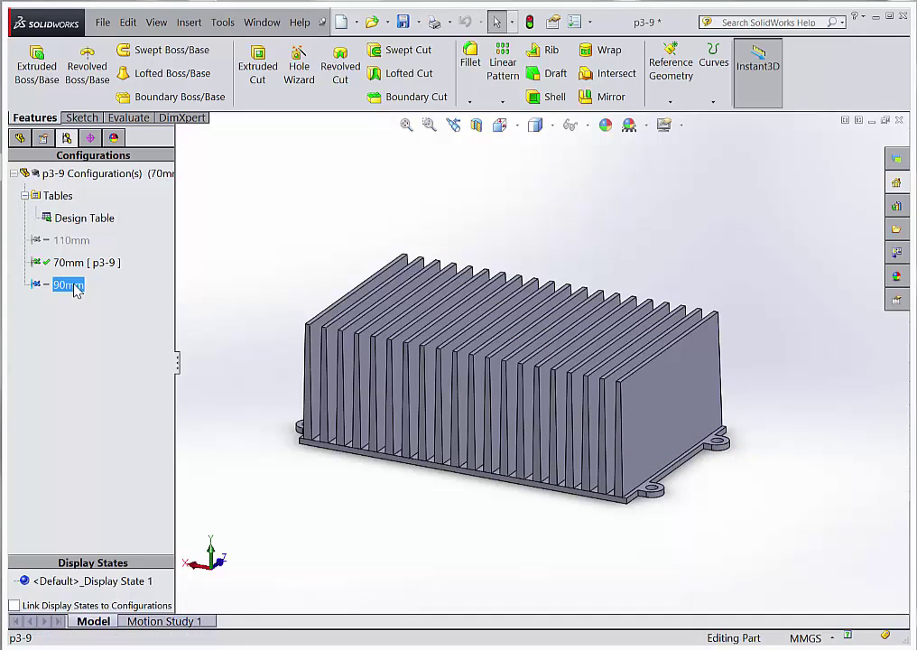
{"action": "left_click", "coordinate": [68, 261]}
{"action": "double_click", "coordinate": [71, 240]}
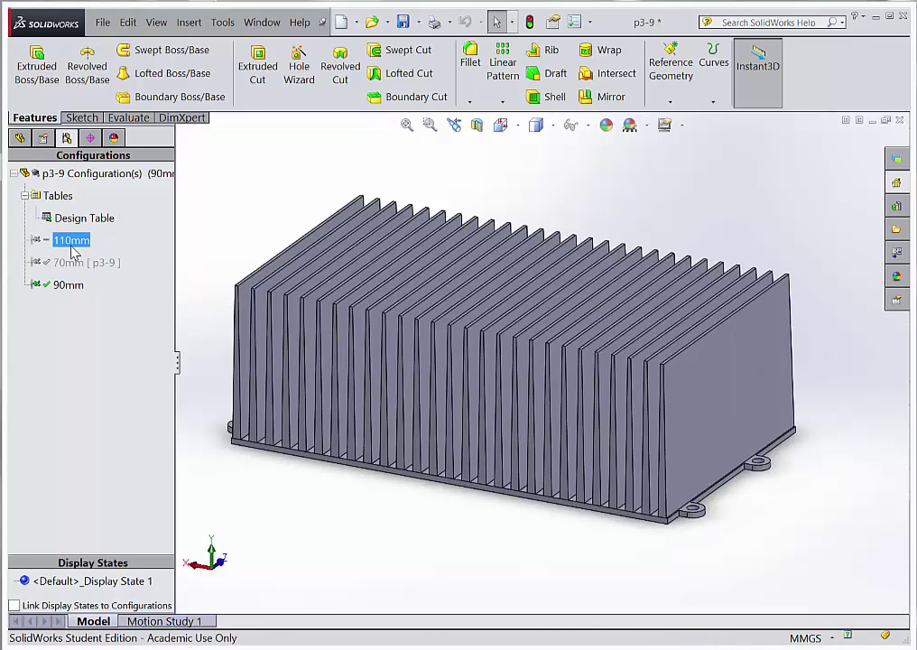
{"action": "left_click", "coordinate": [70, 261]}
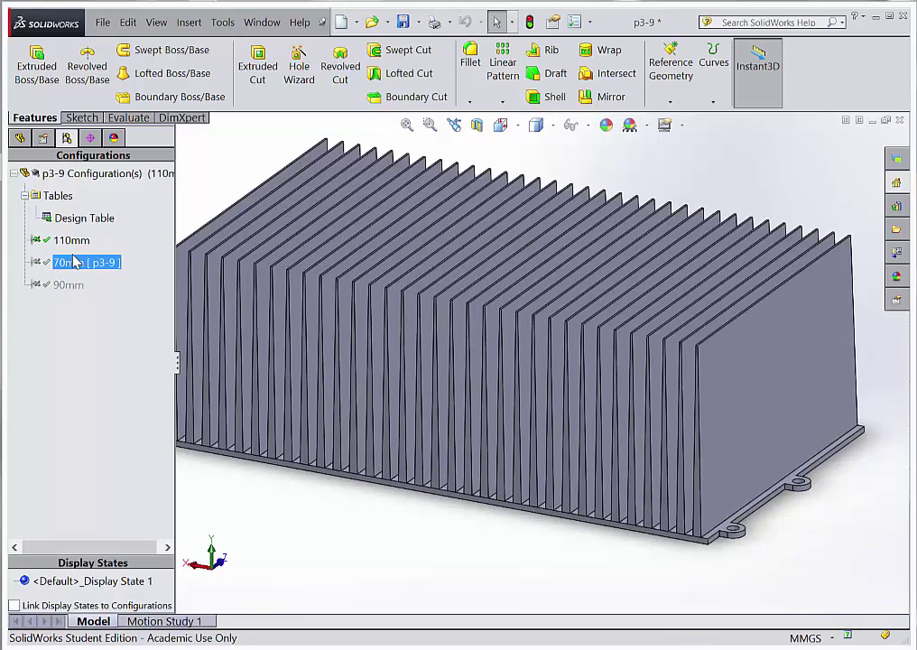
{"action": "left_click", "coordinate": [74, 285]}
{"action": "left_click", "coordinate": [70, 240]}
{"action": "double_click", "coordinate": [72, 262]}
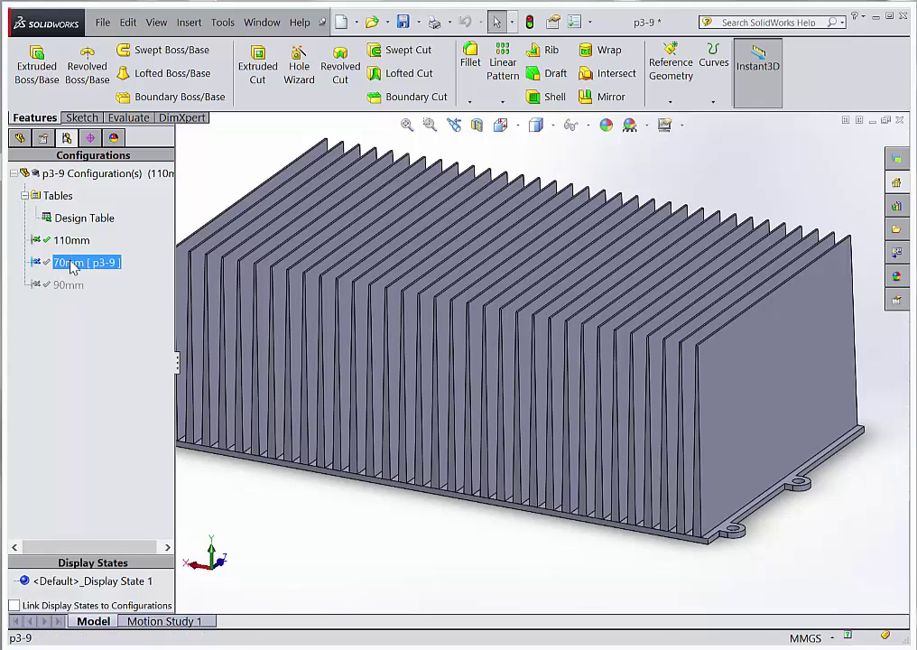
{"action": "left_click", "coordinate": [657, 432]}
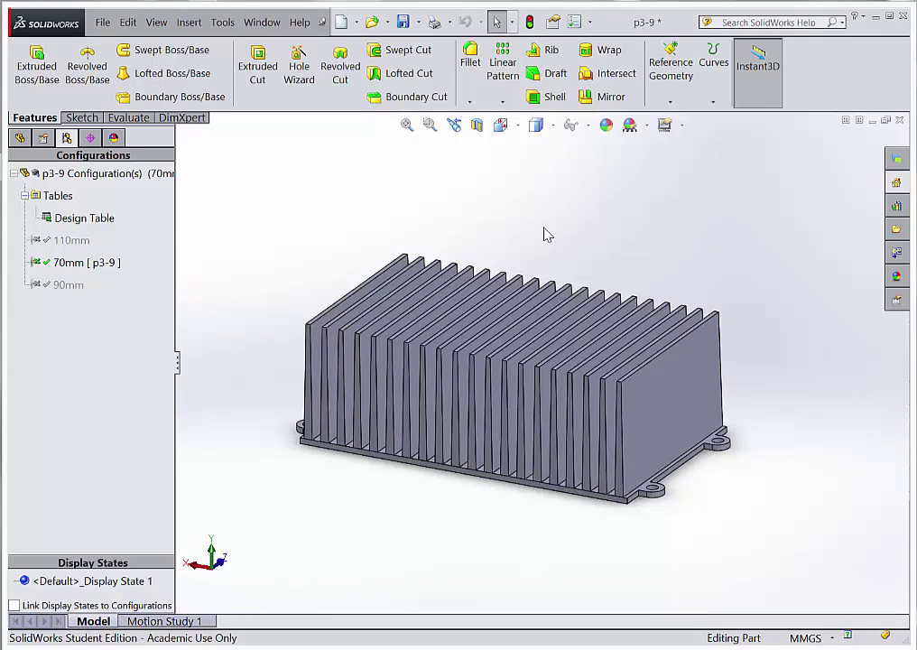
{"action": "scroll", "coordinate": [377, 316], "scroll_direction": "down", "scroll_amount": 2}
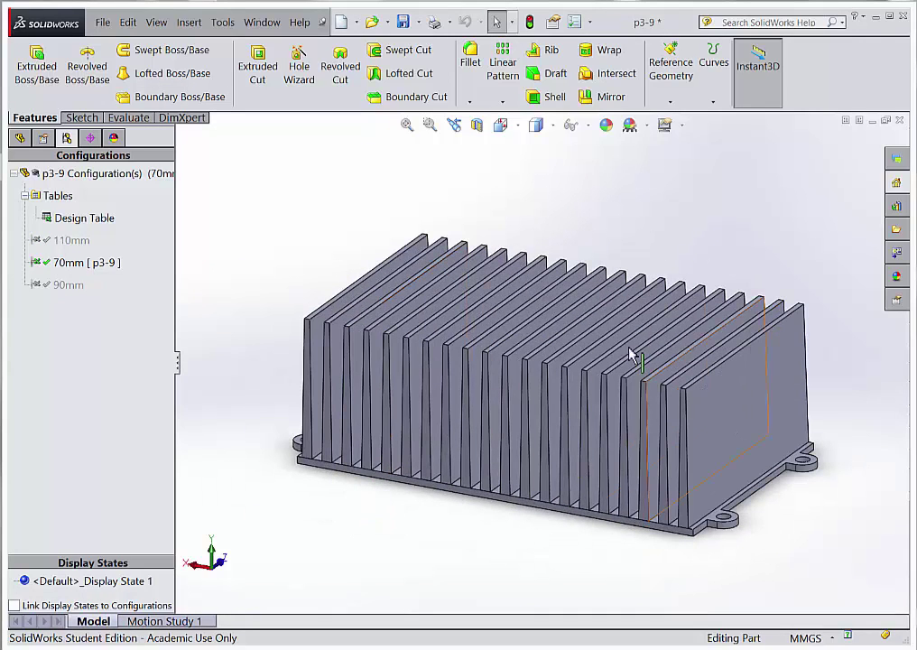
Select the design table in the configurations tree
{"action": "left_click", "coordinate": [61, 221]}
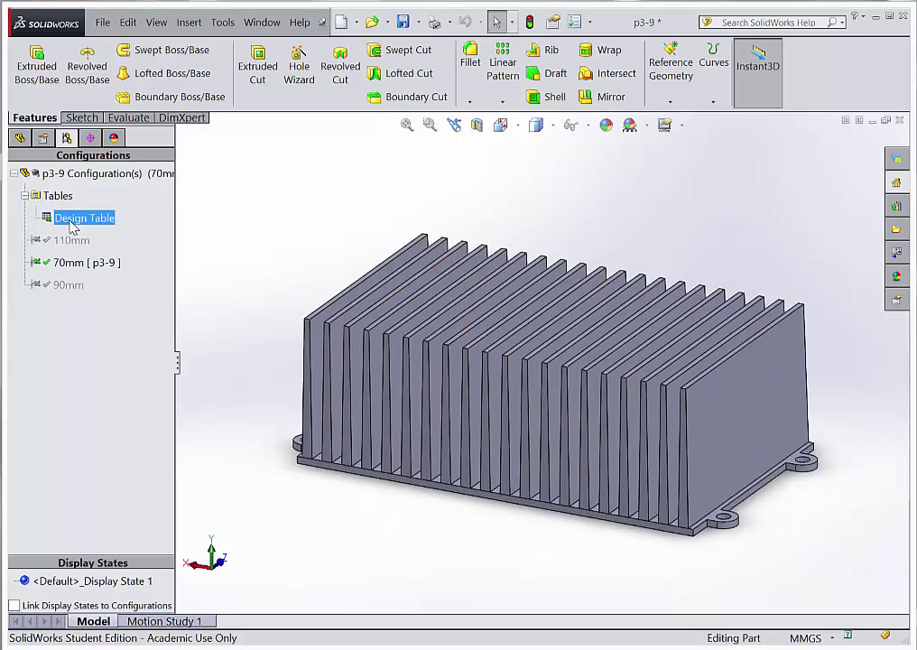